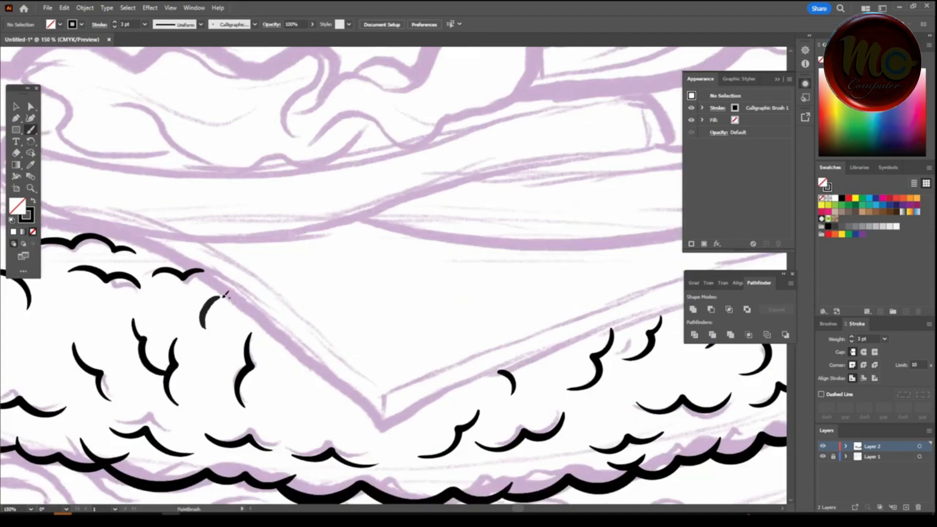
Ink the remaining short curved texture strokes across the burger patty over the purple sketch with the Paintbrush.
{"action": "key", "text": "ctrl+equal"}
{"action": "key", "text": "ctrl+equal"}
{"action": "key", "text": "ctrl+equal"}
{"action": "key", "text": "ctrl+equal"}
{"action": "mouse_move", "coordinate": [332, 489]}
{"action": "left_mouse_down"}
{"action": "mouse_move", "coordinate": [107, 292]}
{"action": "mouse_move", "coordinate": [280, 325]}
{"action": "mouse_move", "coordinate": [456, 341]}
{"action": "mouse_move", "coordinate": [535, 257]}
{"action": "mouse_move", "coordinate": [547, 204]}
{"action": "left_mouse_up"}
{"action": "key", "text": "ctrl+minus"}
{"action": "key", "text": "ctrl+minus"}
{"action": "key", "text": "ctrl+minus"}
{"action": "key", "text": "ctrl+equal"}
{"action": "key", "text": "ctrl+equal"}
{"action": "key", "text": "ctrl+equal"}
{"action": "mouse_move", "coordinate": [218, 395]}
{"action": "left_mouse_down"}
{"action": "mouse_move", "coordinate": [497, 370]}
{"action": "mouse_move", "coordinate": [497, 359]}
{"action": "left_mouse_up"}
{"action": "left_click_drag", "start_coordinate": [168, 259], "coordinate": [223, 278]}
{"action": "mouse_move", "coordinate": [360, 389]}
{"action": "left_mouse_down"}
{"action": "mouse_move", "coordinate": [478, 299]}
{"action": "mouse_move", "coordinate": [490, 274]}
{"action": "left_mouse_up"}
{"action": "key", "text": "ctrl+minus"}
{"action": "key", "text": "ctrl+minus"}
{"action": "key", "text": "ctrl+minus"}
{"action": "left_click_drag", "start_coordinate": [332, 400], "coordinate": [506, 404]}
{"action": "key", "text": "ctrl+equal"}
{"action": "key", "text": "ctrl+equal"}
{"action": "left_click_drag", "start_coordinate": [421, 322], "coordinate": [503, 396]}
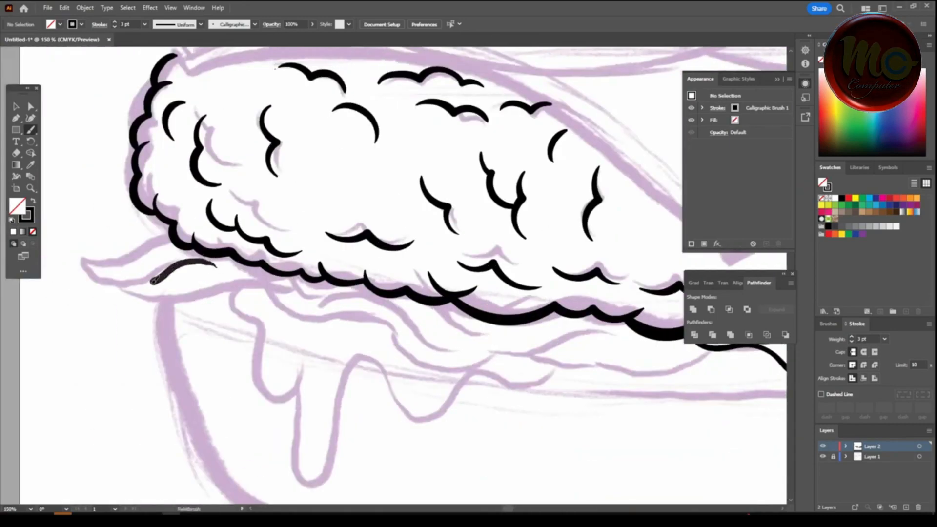
Ink the wavy lettuce leaf beneath the patty, from its pointed left tip along the lower edge.
{"action": "left_click_drag", "start_coordinate": [146, 258], "coordinate": [170, 239]}
{"action": "left_click_drag", "start_coordinate": [93, 268], "coordinate": [276, 291]}
{"action": "left_click_drag", "start_coordinate": [328, 318], "coordinate": [372, 324]}
{"action": "left_click_drag", "start_coordinate": [529, 349], "coordinate": [607, 333]}
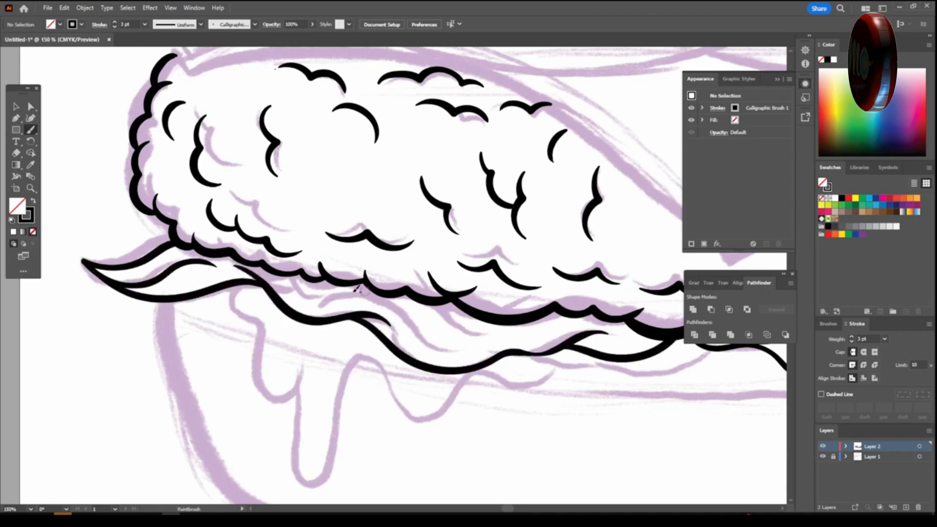
{"action": "left_click_drag", "start_coordinate": [488, 343], "coordinate": [490, 343]}
{"action": "left_click_drag", "start_coordinate": [506, 335], "coordinate": [593, 309]}
Ink the inner lettuce folds and the sauce drips hanging below the left part of the patty.
{"action": "key", "text": "ctrl+minus"}
{"action": "key", "text": "ctrl+minus"}
{"action": "scroll", "coordinate": [578, 415], "scroll_direction": "down", "scroll_amount": 1}
{"action": "key", "text": "ctrl+plus"}
{"action": "key", "text": "ctrl+plus"}
{"action": "left_click_drag", "start_coordinate": [257, 265], "coordinate": [315, 278]}
{"action": "left_click_drag", "start_coordinate": [303, 428], "coordinate": [391, 345]}
{"action": "left_click_drag", "start_coordinate": [640, 305], "coordinate": [642, 304]}
Ink the pointed lettuce leaf sticking out beyond the right end of the patty.
{"action": "key", "text": "ctrl+minus"}
{"action": "key", "text": "ctrl+minus"}
{"action": "key", "text": "ctrl+minus"}
{"action": "key", "text": "ctrl+minus"}
{"action": "scroll", "coordinate": [612, 348], "scroll_direction": "right", "scroll_amount": 3}
{"action": "key", "text": "ctrl+plus"}
{"action": "key", "text": "ctrl+plus"}
{"action": "key", "text": "ctrl+plus"}
{"action": "key", "text": "ctrl+plus"}
{"action": "key", "text": "ctrl+plus"}
{"action": "scroll", "coordinate": [613, 345], "scroll_direction": "up", "scroll_amount": 3}
{"action": "left_click_drag", "start_coordinate": [415, 350], "coordinate": [543, 264]}
{"action": "mouse_move", "coordinate": [397, 390]}
{"action": "left_mouse_down"}
{"action": "mouse_move", "coordinate": [450, 380]}
{"action": "mouse_move", "coordinate": [525, 254]}
{"action": "mouse_move", "coordinate": [459, 265]}
{"action": "left_mouse_up"}
Ink the thick lower edge of the cheese slice, dipping to a point over the patty.
{"action": "key", "text": "ctrl+minus"}
{"action": "key", "text": "ctrl+minus"}
{"action": "scroll", "coordinate": [613, 391], "scroll_direction": "left", "scroll_amount": 6}
{"action": "scroll", "coordinate": [572, 374], "scroll_direction": "up", "scroll_amount": 3}
{"action": "scroll", "coordinate": [573, 373], "scroll_direction": "up", "scroll_amount": 2}
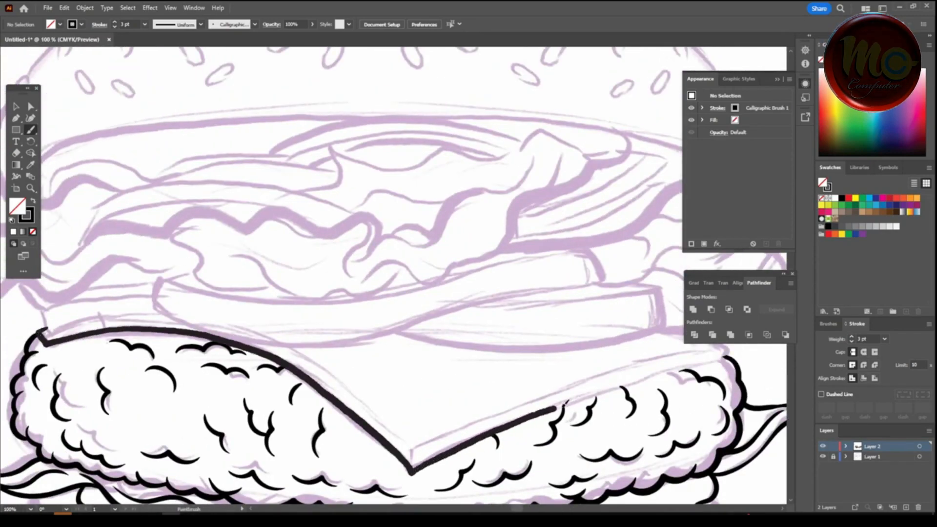
{"action": "left_click_drag", "start_coordinate": [716, 361], "coordinate": [731, 355]}
Ink the right corner of the cheese slice and its short upper edge beside the tomato.
{"action": "scroll", "coordinate": [749, 384], "scroll_direction": "right", "scroll_amount": 5}
{"action": "key", "text": "ctrl+plus"}
{"action": "key", "text": "ctrl+plus"}
{"action": "scroll", "coordinate": [690, 393], "scroll_direction": "down", "scroll_amount": 3}
{"action": "mouse_move", "coordinate": [351, 311]}
{"action": "left_mouse_down"}
{"action": "mouse_move", "coordinate": [485, 340]}
{"action": "mouse_move", "coordinate": [483, 371]}
{"action": "left_mouse_up"}
{"action": "key", "text": "ctrl+minus"}
{"action": "scroll", "coordinate": [533, 418], "scroll_direction": "left", "scroll_amount": 5}
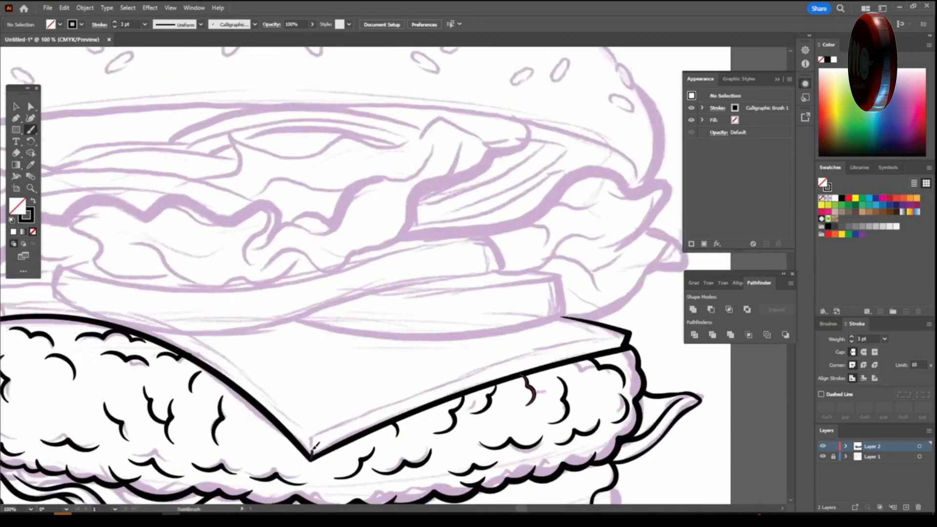
{"action": "left_click_drag", "start_coordinate": [622, 334], "coordinate": [626, 333]}
Ink the thin inner thickness line along the right half of the cheese slice's front edge.
{"action": "key", "text": "ctrl+minus"}
{"action": "key", "text": "ctrl+plus"}
{"action": "key", "text": "ctrl+plus"}
{"action": "left_click_drag", "start_coordinate": [459, 437], "coordinate": [653, 346]}
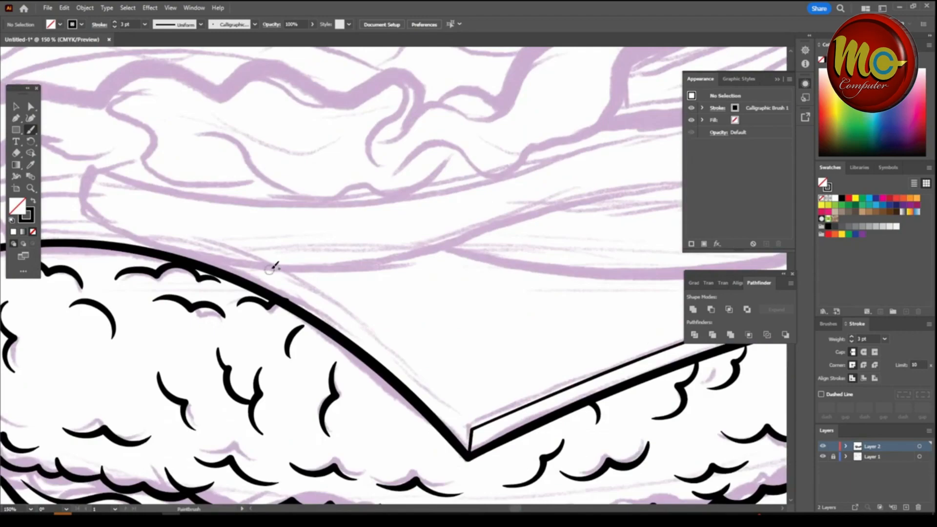
{"action": "left_click_drag", "start_coordinate": [471, 426], "coordinate": [472, 428]}
Ink the thin inner thickness line along the left half of the cheese slice.
{"action": "key", "text": "ctrl+minus"}
{"action": "scroll", "coordinate": [413, 473], "scroll_direction": "left", "scroll_amount": 5}
{"action": "key", "text": "ctrl+plus"}
{"action": "key", "text": "ctrl+plus"}
{"action": "scroll", "coordinate": [410, 469], "scroll_direction": "up", "scroll_amount": 3}
{"action": "left_click_drag", "start_coordinate": [200, 355], "coordinate": [469, 333]}
Ink the outline of the upper tomato slice, tapering its left curve and rounding its right end.
{"action": "key", "text": "ctrl+minus"}
{"action": "key", "text": "ctrl+minus"}
{"action": "key", "text": "ctrl+minus"}
{"action": "key", "text": "ctrl+minus"}
{"action": "key", "text": "ctrl+minus"}
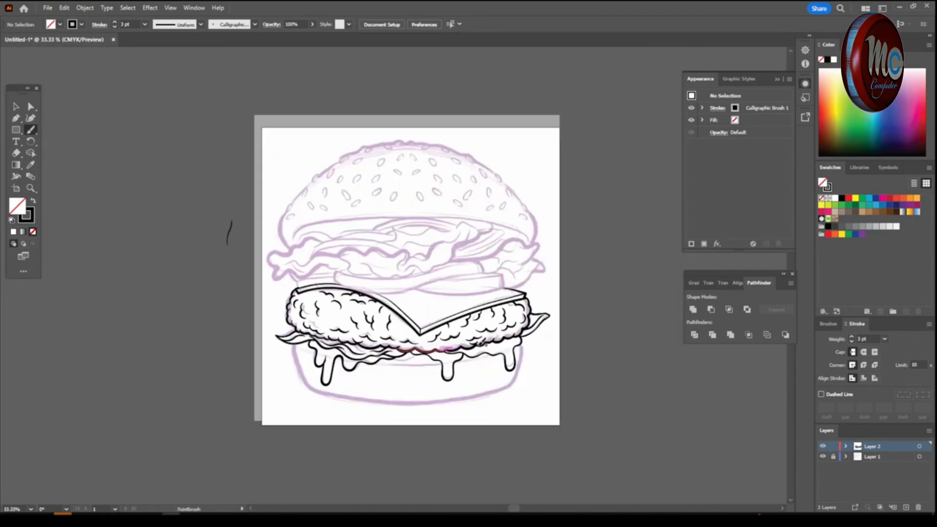
{"action": "key", "text": "ctrl+plus"}
{"action": "key", "text": "ctrl+plus"}
{"action": "key", "text": "ctrl+plus"}
{"action": "scroll", "coordinate": [480, 347], "scroll_direction": "right", "scroll_amount": 2}
{"action": "scroll", "coordinate": [479, 346], "scroll_direction": "up", "scroll_amount": 1}
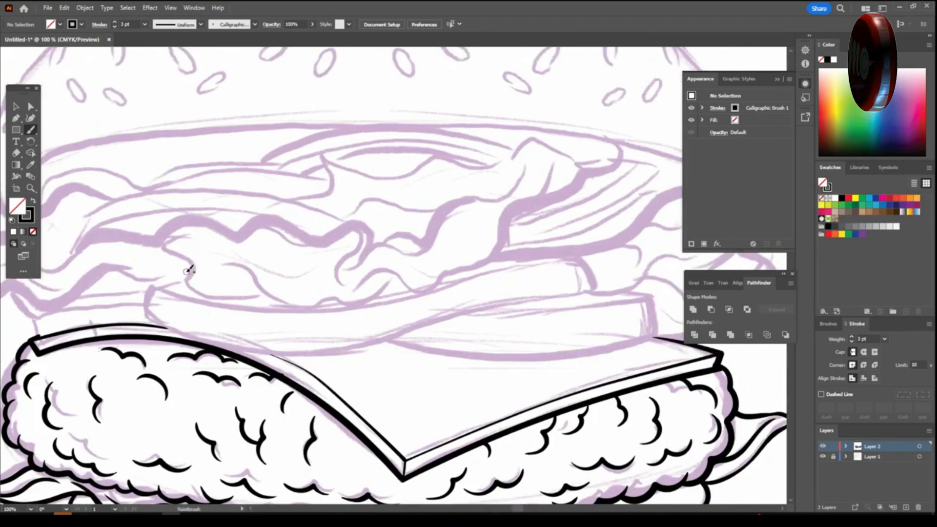
{"action": "mouse_move", "coordinate": [393, 335]}
{"action": "left_mouse_down"}
{"action": "mouse_move", "coordinate": [601, 292]}
{"action": "mouse_move", "coordinate": [557, 258]}
{"action": "left_mouse_up"}
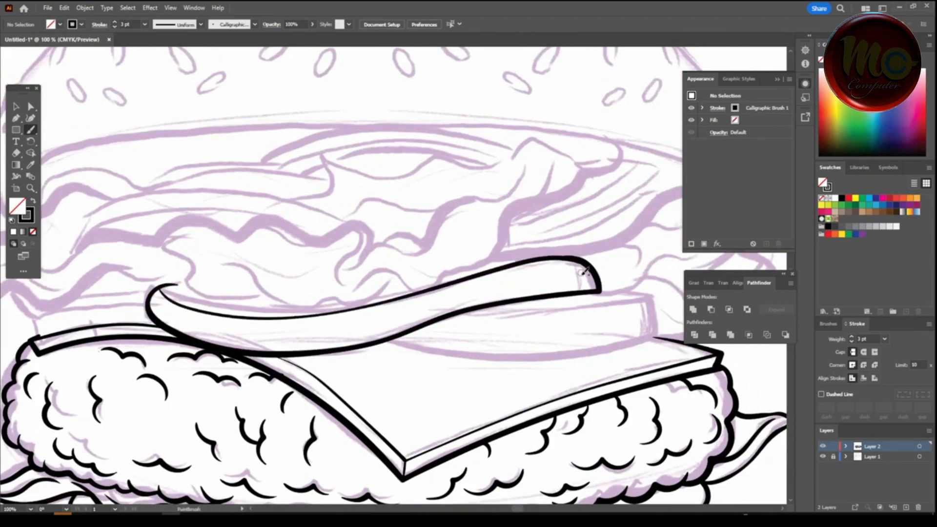
Ink the lower tomato slice with its top and bottom edges and the lettuce line starting at its right end.
{"action": "key", "text": "ctrl+plus"}
{"action": "mouse_move", "coordinate": [179, 310]}
{"action": "left_mouse_down"}
{"action": "mouse_move", "coordinate": [274, 308]}
{"action": "mouse_move", "coordinate": [487, 269]}
{"action": "left_mouse_up"}
{"action": "mouse_move", "coordinate": [489, 269]}
{"action": "left_mouse_down"}
{"action": "mouse_move", "coordinate": [568, 213]}
{"action": "mouse_move", "coordinate": [626, 202]}
{"action": "left_mouse_up"}
{"action": "mouse_move", "coordinate": [30, 364]}
{"action": "left_mouse_down"}
{"action": "mouse_move", "coordinate": [289, 400]}
{"action": "mouse_move", "coordinate": [559, 362]}
{"action": "left_mouse_up"}
{"action": "left_click_drag", "start_coordinate": [506, 270], "coordinate": [493, 270]}
Ink the wavy-edged slice on the cheese below the tomatoes, with scalloped outer and inner lines.
{"action": "scroll", "coordinate": [440, 278], "scroll_direction": "down", "scroll_amount": 4}
{"action": "scroll", "coordinate": [362, 337], "scroll_direction": "up", "scroll_amount": 4}
{"action": "left_click_drag", "start_coordinate": [555, 348], "coordinate": [521, 372]}
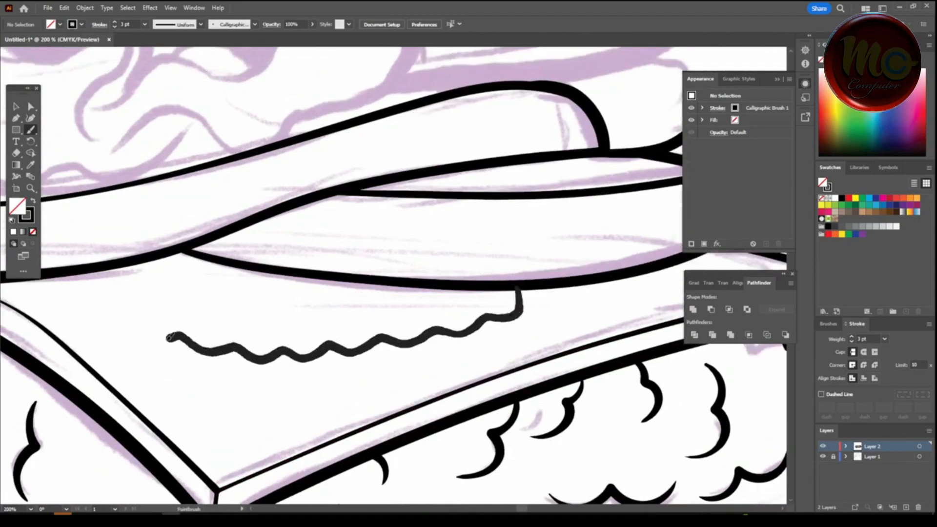
{"action": "left_click_drag", "start_coordinate": [76, 284], "coordinate": [78, 275]}
{"action": "scroll", "coordinate": [406, 277], "scroll_direction": "down", "scroll_amount": 4}
{"action": "scroll", "coordinate": [398, 276], "scroll_direction": "up", "scroll_amount": 4}
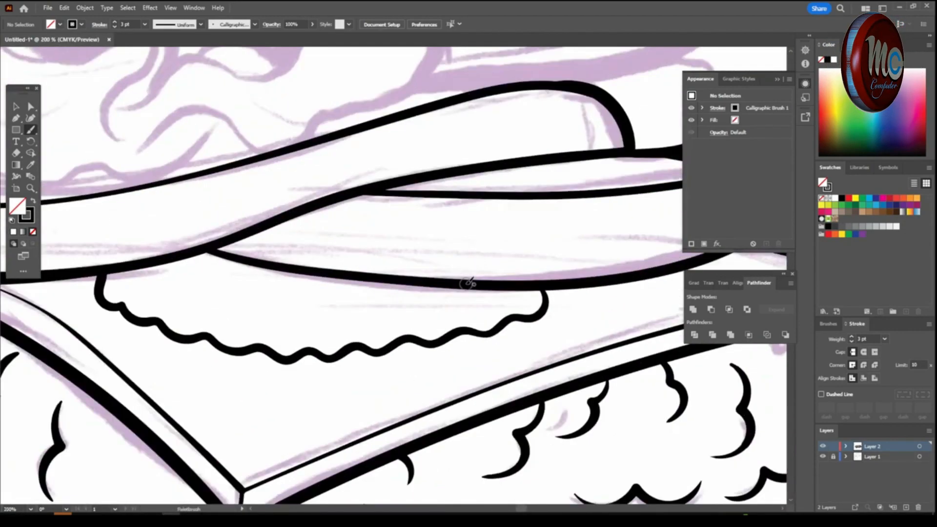
{"action": "left_click_drag", "start_coordinate": [157, 263], "coordinate": [156, 264]}
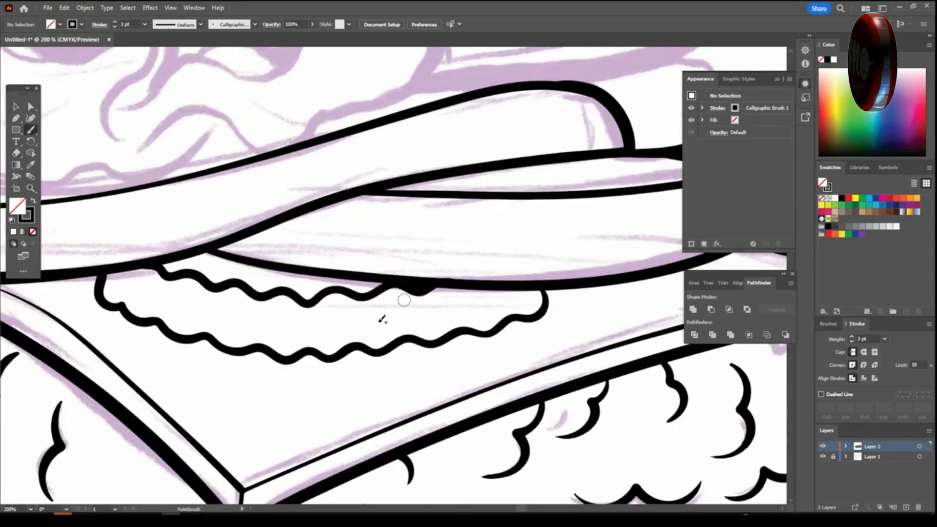
Ink the scalloped slice edge peeking out between the right end of the lower tomato and the cheese.
{"action": "scroll", "coordinate": [407, 293], "scroll_direction": "down", "scroll_amount": 5}
{"action": "scroll", "coordinate": [503, 327], "scroll_direction": "up", "scroll_amount": 5}
{"action": "left_click_drag", "start_coordinate": [482, 330], "coordinate": [400, 353]}
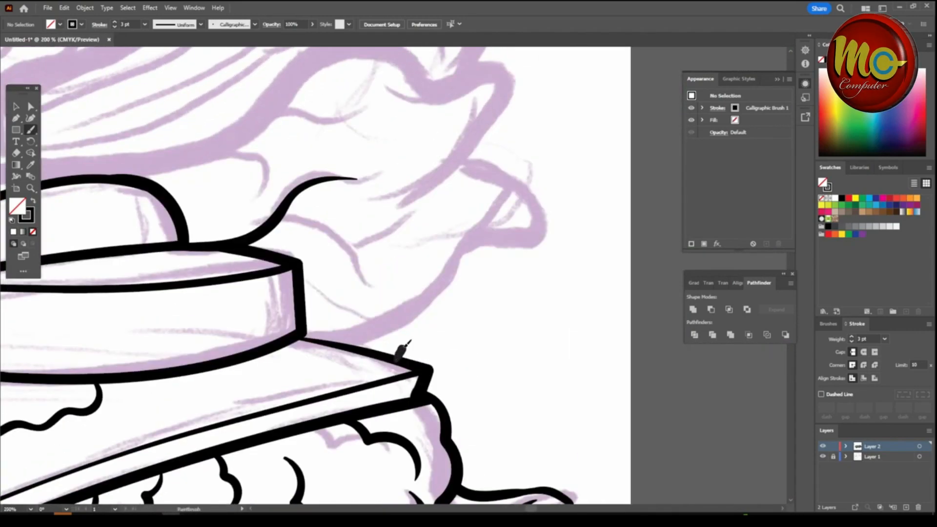
{"action": "left_click_drag", "start_coordinate": [331, 287], "coordinate": [305, 282]}
Ink the crinkled slice on the cheese's left end, with wavy upper and lower edges and a straight side.
{"action": "scroll", "coordinate": [335, 395], "scroll_direction": "down", "scroll_amount": 4}
{"action": "scroll", "coordinate": [361, 389], "scroll_direction": "up", "scroll_amount": 4}
{"action": "left_click_drag", "start_coordinate": [362, 389], "coordinate": [523, 472]}
{"action": "left_click_drag", "start_coordinate": [314, 349], "coordinate": [403, 342]}
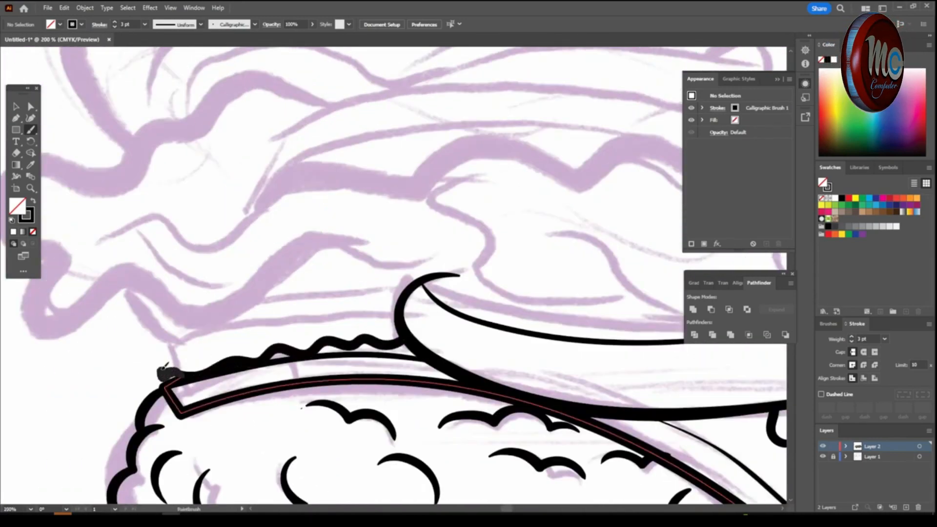
{"action": "left_click_drag", "start_coordinate": [363, 282], "coordinate": [419, 276]}
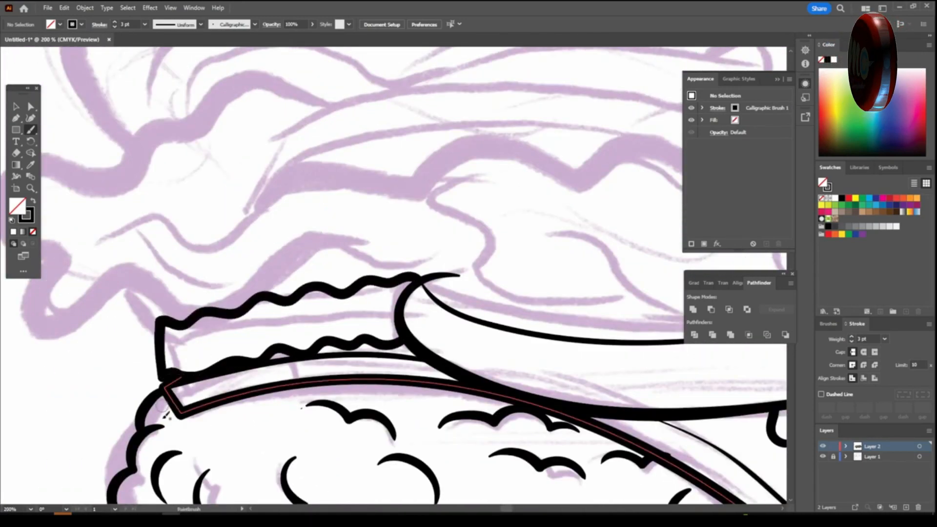
Ink the thin upper rim of the bottom bun between the lettuce and the sauce drips.
{"action": "scroll", "coordinate": [213, 435], "scroll_direction": "down", "scroll_amount": 4}
{"action": "scroll", "coordinate": [215, 429], "scroll_direction": "up", "scroll_amount": 4}
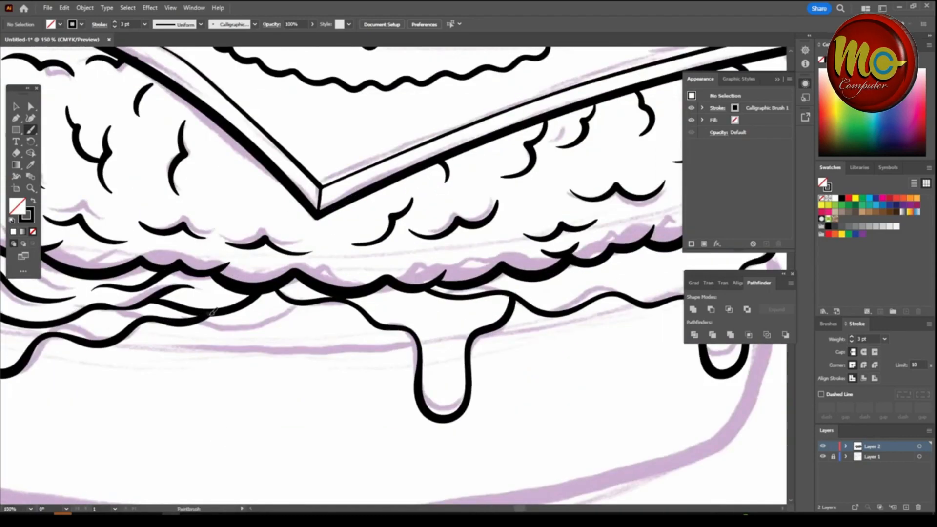
{"action": "left_click_drag", "start_coordinate": [154, 339], "coordinate": [419, 345]}
{"action": "scroll", "coordinate": [503, 393], "scroll_direction": "up", "scroll_amount": 2}
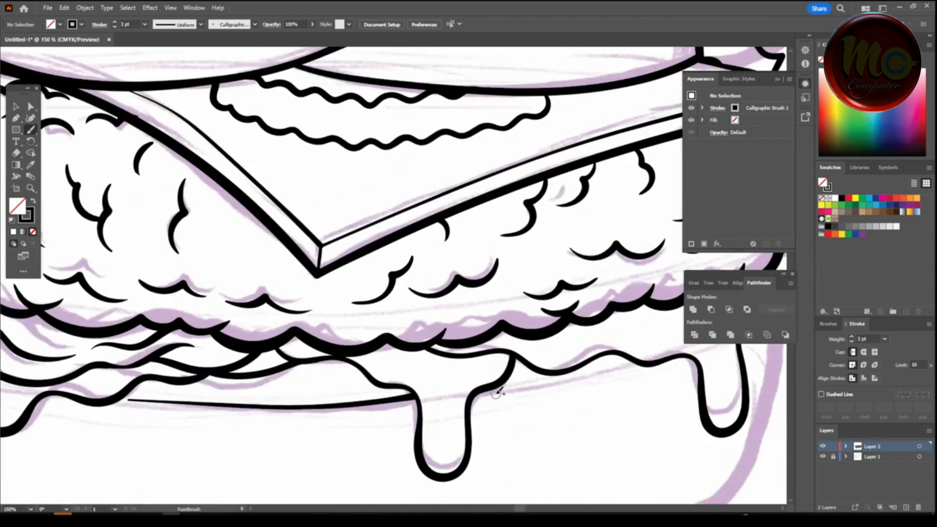
{"action": "left_click_drag", "start_coordinate": [644, 364], "coordinate": [648, 361]}
Ink the bottom bun's thick curved underside and its right side.
{"action": "key", "text": "ctrl+minus"}
{"action": "key", "text": "ctrl+minus"}
{"action": "key", "text": "ctrl+plus"}
{"action": "left_click_drag", "start_coordinate": [588, 443], "coordinate": [673, 433]}
{"action": "mouse_move", "coordinate": [83, 368]}
{"action": "left_mouse_down"}
{"action": "mouse_move", "coordinate": [499, 454]}
{"action": "mouse_move", "coordinate": [723, 350]}
{"action": "left_mouse_up"}
{"action": "key", "text": "ctrl+minus"}
{"action": "key", "text": "ctrl+plus"}
{"action": "key", "text": "ctrl+plus"}
{"action": "key", "text": "ctrl+plus"}
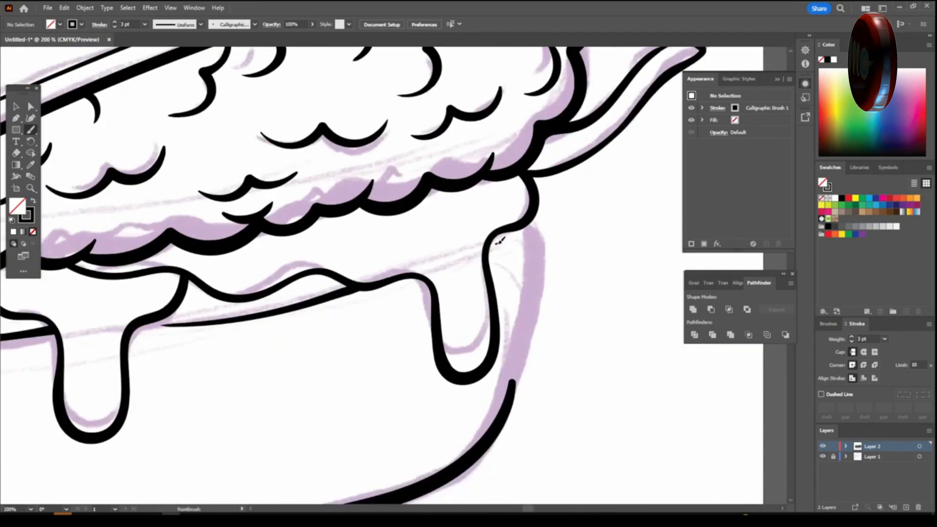
{"action": "mouse_move", "coordinate": [538, 280]}
{"action": "left_mouse_down"}
{"action": "mouse_move", "coordinate": [474, 452]}
{"action": "mouse_move", "coordinate": [384, 498]}
{"action": "left_mouse_up"}
Ink the wavy lower lettuce edge and its fold lines directly above the upper tomato slice.
{"action": "key", "text": "ctrl+minus"}
{"action": "key", "text": "ctrl+minus"}
{"action": "key", "text": "ctrl+minus"}
{"action": "key", "text": "ctrl+minus"}
{"action": "key", "text": "ctrl+minus"}
{"action": "left_click_drag", "start_coordinate": [349, 364], "coordinate": [404, 468]}
{"action": "key", "text": "ctrl+plus"}
{"action": "key", "text": "ctrl+plus"}
{"action": "key", "text": "ctrl+plus"}
{"action": "key", "text": "ctrl+plus"}
{"action": "left_click_drag", "start_coordinate": [168, 374], "coordinate": [169, 375]}
{"action": "mouse_move", "coordinate": [159, 320]}
{"action": "left_mouse_down"}
{"action": "mouse_move", "coordinate": [361, 385]}
{"action": "mouse_move", "coordinate": [442, 347]}
{"action": "mouse_move", "coordinate": [526, 288]}
{"action": "left_mouse_up"}
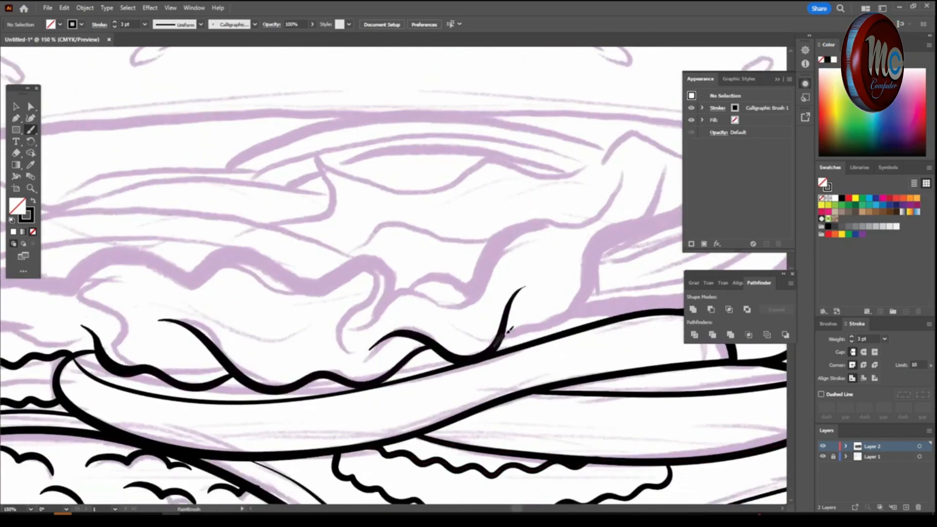
Ink the thick lettuce fold rising from the right part of the upper tomato slice.
{"action": "left_click_drag", "start_coordinate": [622, 233], "coordinate": [660, 186]}
{"action": "key", "text": "ctrl+minus"}
{"action": "key", "text": "ctrl+minus"}
{"action": "left_click_drag", "start_coordinate": [766, 289], "coordinate": [622, 291]}
{"action": "key", "text": "ctrl+plus"}
{"action": "key", "text": "ctrl+plus"}
{"action": "left_click_drag", "start_coordinate": [676, 200], "coordinate": [624, 283]}
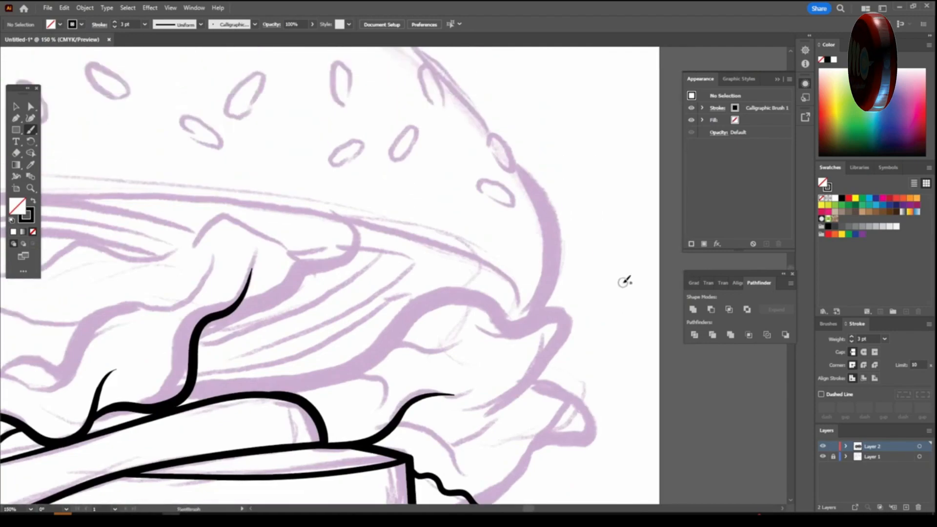
Ink the long slanted onion strips on the right side, between the raised lettuce fold and the right lettuce leaf.
{"action": "key", "text": "ctrl+plus"}
{"action": "left_click_drag", "start_coordinate": [165, 391], "coordinate": [383, 318]}
{"action": "mouse_move", "coordinate": [414, 255]}
{"action": "left_mouse_down"}
{"action": "mouse_move", "coordinate": [169, 362]}
{"action": "mouse_move", "coordinate": [298, 243]}
{"action": "left_mouse_up"}
{"action": "left_click_drag", "start_coordinate": [317, 292], "coordinate": [442, 235]}
Ink the outline of the right lettuce leaf with its arched upper edge, pointed tip and downward edge.
{"action": "scroll", "coordinate": [178, 377], "scroll_direction": "down", "scroll_amount": 1}
{"action": "mouse_move", "coordinate": [157, 393]}
{"action": "left_mouse_down"}
{"action": "mouse_move", "coordinate": [387, 335]}
{"action": "mouse_move", "coordinate": [489, 344]}
{"action": "left_mouse_up"}
{"action": "mouse_move", "coordinate": [405, 327]}
{"action": "left_mouse_down"}
{"action": "mouse_move", "coordinate": [466, 259]}
{"action": "mouse_move", "coordinate": [586, 305]}
{"action": "left_mouse_up"}
{"action": "mouse_move", "coordinate": [473, 326]}
{"action": "left_mouse_down"}
{"action": "mouse_move", "coordinate": [574, 305]}
{"action": "mouse_move", "coordinate": [619, 393]}
{"action": "mouse_move", "coordinate": [491, 437]}
{"action": "left_mouse_up"}
{"action": "left_click_drag", "start_coordinate": [556, 438], "coordinate": [500, 465]}
{"action": "key", "text": "ctrl+minus"}
{"action": "key", "text": "ctrl+minus"}
{"action": "key", "text": "ctrl+minus"}
Ink the lower tip of the right lettuce leaf and the fold lines inside that leaf.
{"action": "left_click_drag", "start_coordinate": [581, 469], "coordinate": [527, 417]}
{"action": "key", "text": "ctrl+equal"}
{"action": "key", "text": "ctrl+equal"}
{"action": "key", "text": "ctrl+equal"}
{"action": "mouse_move", "coordinate": [257, 297]}
{"action": "left_mouse_down"}
{"action": "mouse_move", "coordinate": [342, 307]}
{"action": "mouse_move", "coordinate": [417, 342]}
{"action": "left_mouse_up"}
{"action": "left_click_drag", "start_coordinate": [373, 395], "coordinate": [476, 283]}
{"action": "mouse_move", "coordinate": [464, 297]}
{"action": "left_mouse_down"}
{"action": "mouse_move", "coordinate": [481, 295]}
{"action": "mouse_move", "coordinate": [461, 232]}
{"action": "left_mouse_up"}
{"action": "key", "text": "ctrl+minus"}
{"action": "key", "text": "ctrl+minus"}
{"action": "key", "text": "ctrl+minus"}
{"action": "key", "text": "ctrl+minus"}
{"action": "key", "text": "ctrl+minus"}
Ink the wavy upper edge of the middle lettuce and its hanging folds above the upper tomato slice.
{"action": "key", "text": "ctrl+equal"}
{"action": "key", "text": "ctrl+equal"}
{"action": "key", "text": "ctrl+equal"}
{"action": "key", "text": "ctrl+equal"}
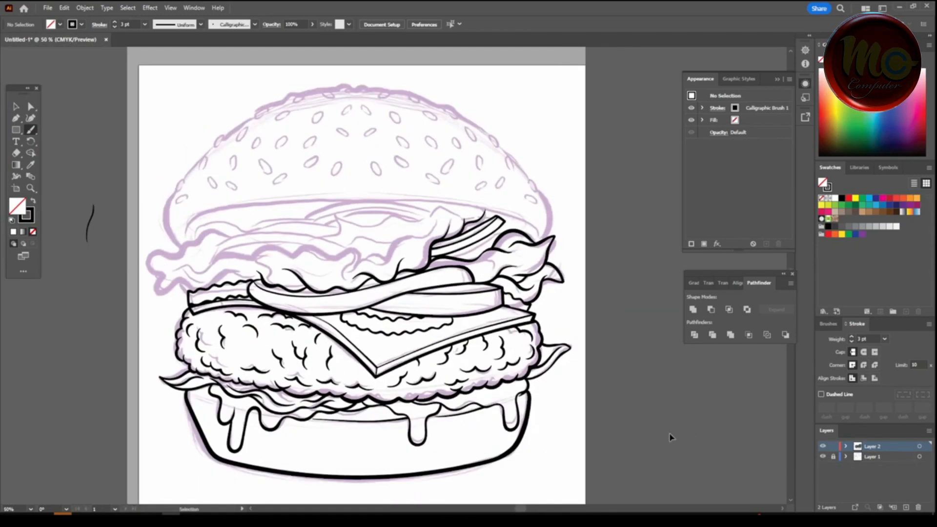
{"action": "left_click_drag", "start_coordinate": [233, 229], "coordinate": [306, 289]}
{"action": "mouse_move", "coordinate": [317, 280]}
{"action": "left_mouse_down"}
{"action": "mouse_move", "coordinate": [338, 258]}
{"action": "mouse_move", "coordinate": [488, 292]}
{"action": "mouse_move", "coordinate": [475, 357]}
{"action": "mouse_move", "coordinate": [598, 288]}
{"action": "mouse_move", "coordinate": [653, 223]}
{"action": "left_mouse_up"}
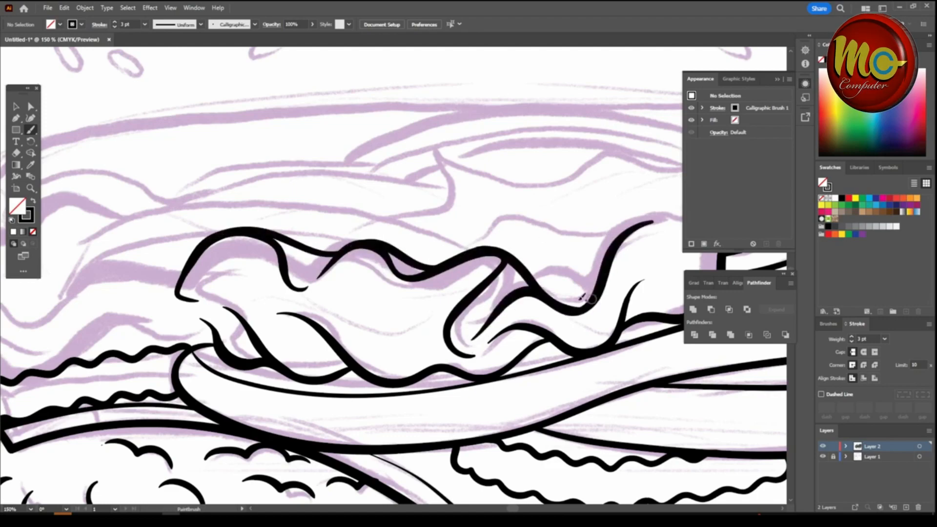
Ink the lettuce fold that rises to a peak beside the slanted onion strips.
{"action": "key", "text": "ctrl+minus"}
{"action": "key", "text": "ctrl+minus"}
{"action": "key", "text": "ctrl+minus"}
{"action": "key", "text": "ctrl+equal"}
{"action": "key", "text": "ctrl+equal"}
{"action": "key", "text": "ctrl+equal"}
{"action": "mouse_move", "coordinate": [531, 312]}
{"action": "left_mouse_down"}
{"action": "mouse_move", "coordinate": [389, 357]}
{"action": "mouse_move", "coordinate": [496, 269]}
{"action": "mouse_move", "coordinate": [393, 326]}
{"action": "left_mouse_up"}
{"action": "key", "text": "ctrl+minus"}
{"action": "key", "text": "ctrl+minus"}
{"action": "key", "text": "ctrl+minus"}
Ink the lower edge of the left lettuce leaf above the ridged slice, including its short fold lines.
{"action": "left_click_drag", "start_coordinate": [267, 442], "coordinate": [395, 418]}
{"action": "key", "text": "ctrl+equal"}
{"action": "key", "text": "ctrl+equal"}
{"action": "key", "text": "ctrl+equal"}
{"action": "key", "text": "ctrl+equal"}
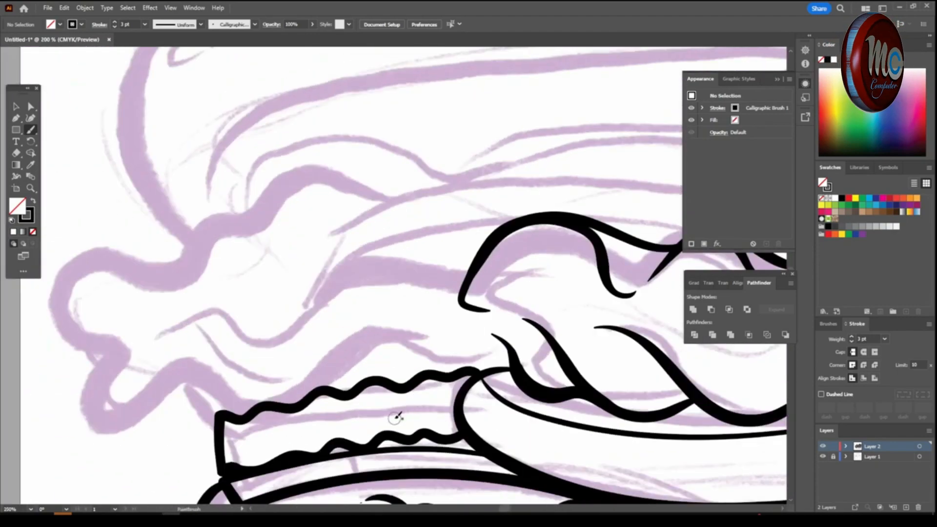
{"action": "left_click_drag", "start_coordinate": [432, 359], "coordinate": [338, 343]}
{"action": "left_click_drag", "start_coordinate": [420, 355], "coordinate": [368, 369]}
{"action": "left_click_drag", "start_coordinate": [211, 401], "coordinate": [146, 399]}
{"action": "mouse_move", "coordinate": [116, 347]}
{"action": "left_mouse_down"}
{"action": "mouse_move", "coordinate": [117, 415]}
{"action": "mouse_move", "coordinate": [283, 378]}
{"action": "left_mouse_up"}
Ink the left lettuce leaf's wavy upper outline and the long inner folds running toward the middle lettuce.
{"action": "mouse_move", "coordinate": [142, 371]}
{"action": "left_mouse_down"}
{"action": "mouse_move", "coordinate": [340, 290]}
{"action": "mouse_move", "coordinate": [467, 285]}
{"action": "left_mouse_up"}
{"action": "mouse_move", "coordinate": [75, 320]}
{"action": "left_mouse_down"}
{"action": "mouse_move", "coordinate": [62, 273]}
{"action": "mouse_move", "coordinate": [384, 210]}
{"action": "left_mouse_up"}
{"action": "mouse_move", "coordinate": [293, 319]}
{"action": "left_mouse_down"}
{"action": "mouse_move", "coordinate": [464, 221]}
{"action": "mouse_move", "coordinate": [545, 215]}
{"action": "left_mouse_up"}
{"action": "left_click_drag", "start_coordinate": [462, 306], "coordinate": [542, 224]}
{"action": "key", "text": "ctrl+minus"}
{"action": "key", "text": "ctrl+minus"}
{"action": "key", "text": "ctrl+minus"}
{"action": "key", "text": "ctrl+minus"}
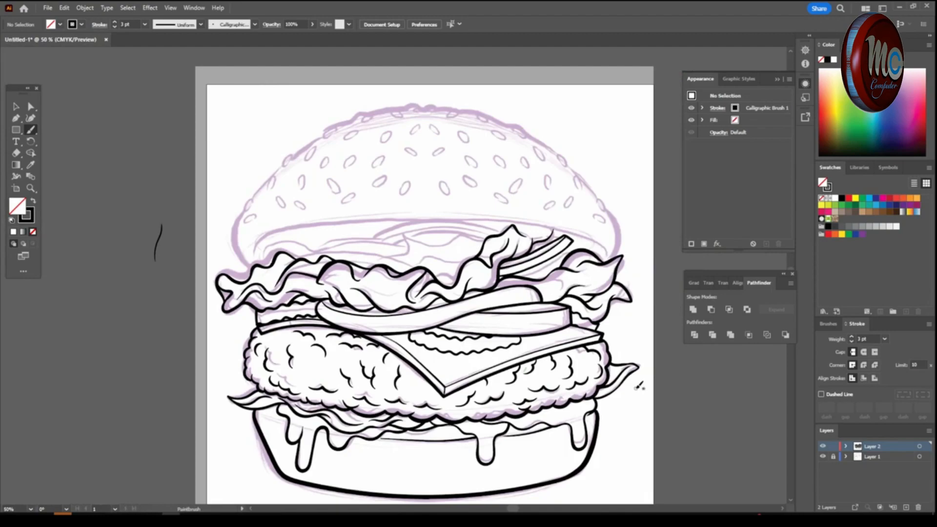
Ink the curled lettuce folds in the centre, behind the middle lettuce edge.
{"action": "key", "text": "ctrl+plus"}
{"action": "key", "text": "ctrl+plus"}
{"action": "key", "text": "ctrl+plus"}
{"action": "mouse_move", "coordinate": [494, 315]}
{"action": "left_mouse_down"}
{"action": "mouse_move", "coordinate": [293, 347]}
{"action": "mouse_move", "coordinate": [177, 331]}
{"action": "left_mouse_up"}
{"action": "mouse_move", "coordinate": [295, 307]}
{"action": "left_mouse_down"}
{"action": "mouse_move", "coordinate": [423, 240]}
{"action": "mouse_move", "coordinate": [457, 273]}
{"action": "left_mouse_up"}
{"action": "left_click_drag", "start_coordinate": [542, 273], "coordinate": [545, 271]}
{"action": "key", "text": "ctrl+minus"}
{"action": "key", "text": "ctrl+minus"}
{"action": "key", "text": "ctrl+minus"}
Ink the long curved onion strips at the left centre and the arched strips over the central lettuce.
{"action": "key", "text": "ctrl+plus"}
{"action": "key", "text": "ctrl+plus"}
{"action": "mouse_move", "coordinate": [433, 302]}
{"action": "left_mouse_down"}
{"action": "mouse_move", "coordinate": [579, 329]}
{"action": "mouse_move", "coordinate": [579, 341]}
{"action": "left_mouse_up"}
{"action": "key", "text": "ctrl+plus"}
{"action": "key", "text": "ctrl+plus"}
{"action": "left_click_drag", "start_coordinate": [306, 383], "coordinate": [432, 386]}
{"action": "mouse_move", "coordinate": [150, 379]}
{"action": "left_mouse_down"}
{"action": "mouse_move", "coordinate": [499, 355]}
{"action": "mouse_move", "coordinate": [610, 361]}
{"action": "mouse_move", "coordinate": [337, 342]}
{"action": "mouse_move", "coordinate": [297, 348]}
{"action": "left_mouse_up"}
{"action": "mouse_move", "coordinate": [210, 362]}
{"action": "left_mouse_down"}
{"action": "mouse_move", "coordinate": [569, 321]}
{"action": "mouse_move", "coordinate": [548, 293]}
{"action": "mouse_move", "coordinate": [199, 342]}
{"action": "mouse_move", "coordinate": [310, 267]}
{"action": "mouse_move", "coordinate": [681, 306]}
{"action": "left_mouse_up"}
{"action": "key", "text": "ctrl+minus"}
{"action": "key", "text": "ctrl+minus"}
{"action": "key", "text": "ctrl+minus"}
{"action": "key", "text": "ctrl+minus"}
{"action": "key", "text": "ctrl+minus"}
{"action": "scroll", "coordinate": [604, 359], "scroll_direction": "right", "scroll_amount": 3}
{"action": "key", "text": "ctrl+plus"}
{"action": "key", "text": "ctrl+plus"}
{"action": "key", "text": "ctrl+plus"}
{"action": "key", "text": "ctrl+plus"}
{"action": "key", "text": "ctrl+plus"}
{"action": "scroll", "coordinate": [604, 356], "scroll_direction": "up", "scroll_amount": 2}
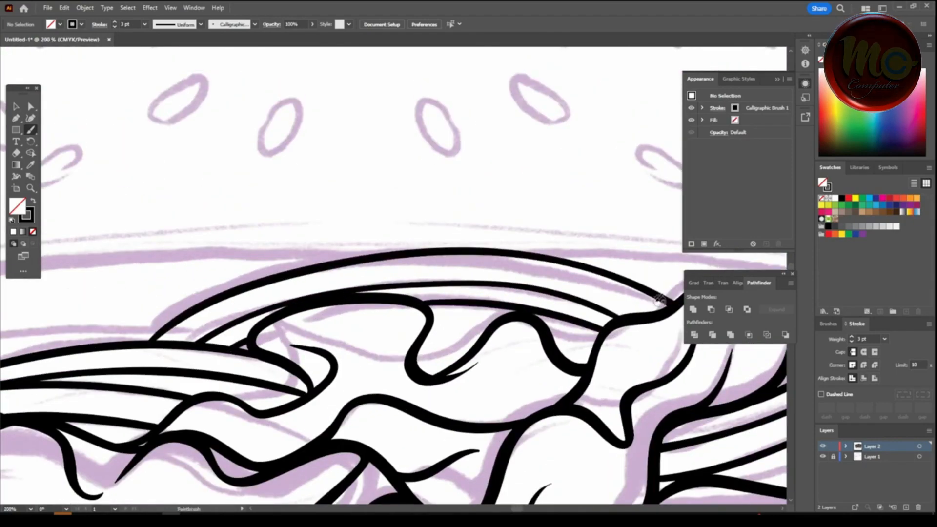
Check the whole line art with the Layer 1 sketch hidden, and show the sketch again.
{"action": "key", "text": "ctrl+minus"}
{"action": "key", "text": "ctrl+minus"}
{"action": "key", "text": "ctrl+minus"}
{"action": "key", "text": "ctrl+minus"}
{"action": "left_click", "coordinate": [824, 457]}
{"action": "key", "text": "ctrl+minus"}
{"action": "key", "text": "ctrl+minus"}
{"action": "key", "text": "ctrl+plus"}
{"action": "key", "text": "ctrl+plus"}
{"action": "left_click", "coordinate": [824, 458]}
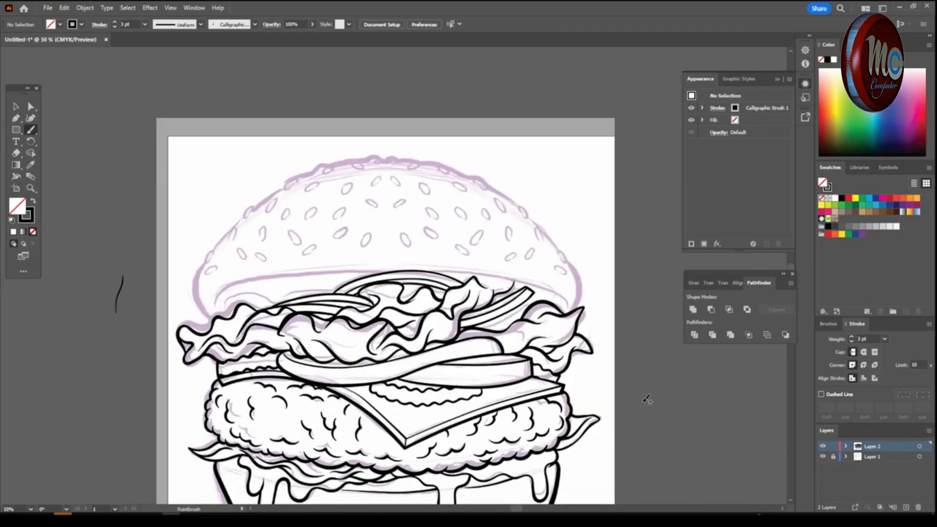
Ink the wavy lettuce edge and inner curl directly beneath the left half of the top bun.
{"action": "scroll", "coordinate": [575, 370], "scroll_direction": "down", "scroll_amount": 2}
{"action": "key", "text": "ctrl+plus"}
{"action": "key", "text": "ctrl+plus"}
{"action": "key", "text": "ctrl+plus"}
{"action": "scroll", "coordinate": [576, 370], "scroll_direction": "left", "scroll_amount": 3}
{"action": "left_click_drag", "start_coordinate": [397, 255], "coordinate": [327, 255]}
{"action": "left_click_drag", "start_coordinate": [429, 274], "coordinate": [254, 320]}
{"action": "mouse_move", "coordinate": [300, 242]}
{"action": "left_mouse_down"}
{"action": "mouse_move", "coordinate": [90, 331]}
{"action": "mouse_move", "coordinate": [98, 365]}
{"action": "mouse_move", "coordinate": [140, 353]}
{"action": "left_mouse_up"}
{"action": "left_click_drag", "start_coordinate": [287, 282], "coordinate": [270, 297]}
{"action": "left_click_drag", "start_coordinate": [440, 275], "coordinate": [504, 250]}
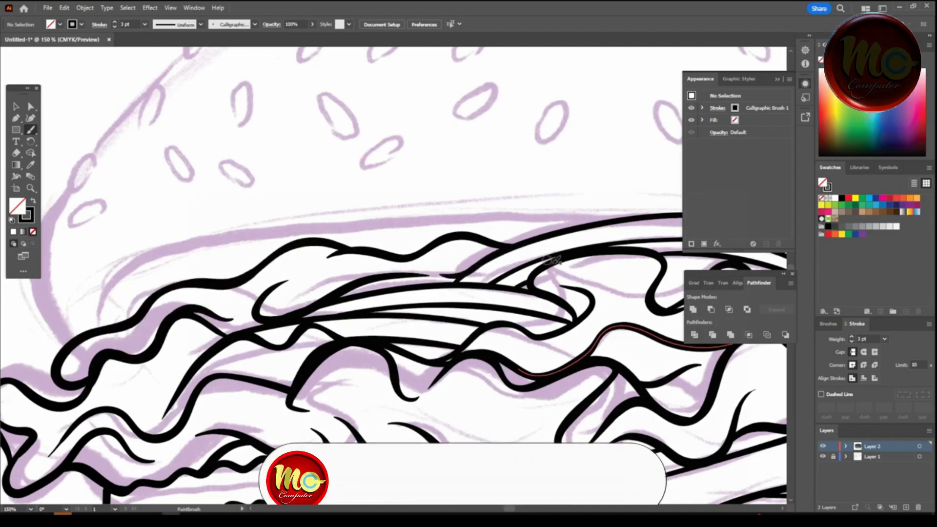
Ink the connecting fold lines of the central lettuce beneath the arched strips.
{"action": "scroll", "coordinate": [572, 278], "scroll_direction": "down", "scroll_amount": 3}
{"action": "scroll", "coordinate": [438, 267], "scroll_direction": "up", "scroll_amount": 5}
{"action": "left_click_drag", "start_coordinate": [204, 333], "coordinate": [351, 278]}
{"action": "left_click_drag", "start_coordinate": [389, 295], "coordinate": [483, 310]}
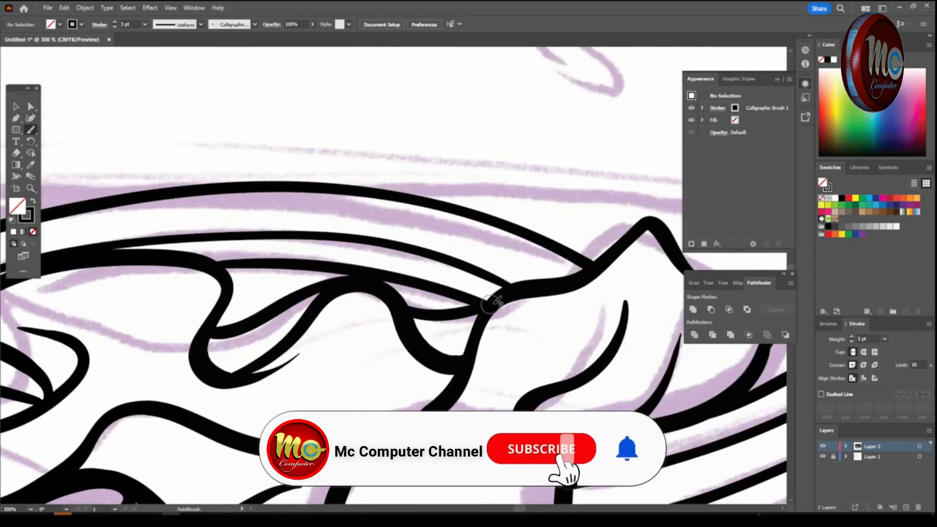
Ink the pointed lettuce tip to the right of the central peak, along with its small fold lines.
{"action": "scroll", "coordinate": [477, 306], "scroll_direction": "down", "scroll_amount": 5}
{"action": "scroll", "coordinate": [615, 324], "scroll_direction": "up", "scroll_amount": 4}
{"action": "mouse_move", "coordinate": [269, 257]}
{"action": "left_mouse_down"}
{"action": "mouse_move", "coordinate": [419, 213]}
{"action": "mouse_move", "coordinate": [336, 323]}
{"action": "left_mouse_up"}
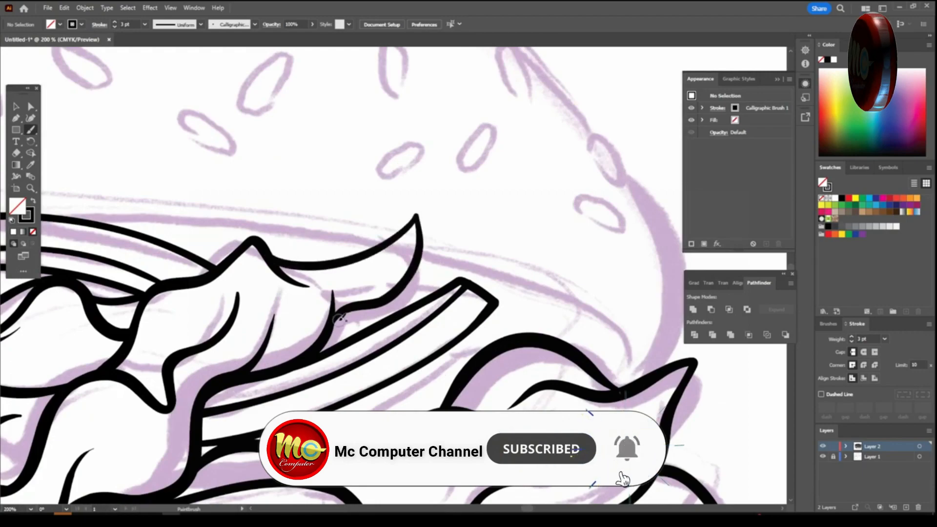
{"action": "left_click_drag", "start_coordinate": [561, 333], "coordinate": [610, 361]}
{"action": "scroll", "coordinate": [577, 398], "scroll_direction": "down", "scroll_amount": 6}
Ink the left side of the top bun's outline in tapered segments, leaving gaps at the edge seeds.
{"action": "scroll", "coordinate": [578, 412], "scroll_direction": "up", "scroll_amount": 5}
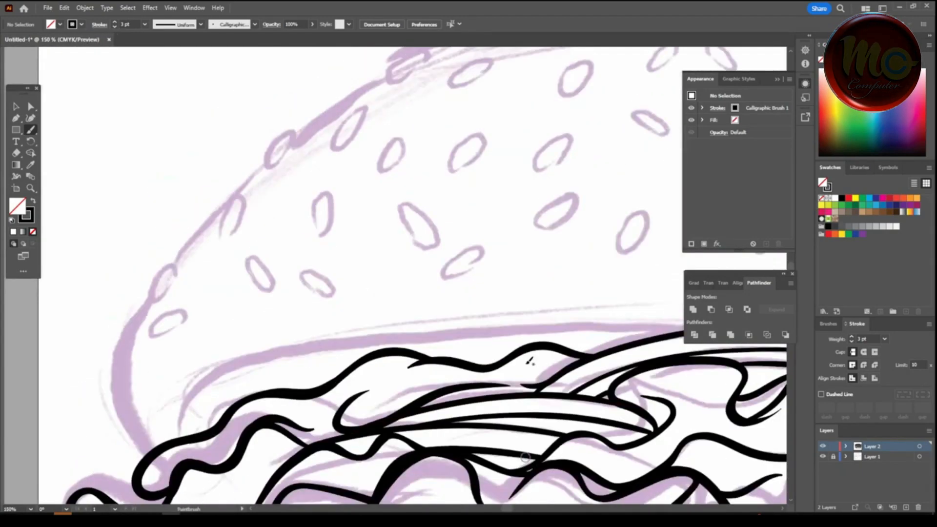
{"action": "left_click_drag", "start_coordinate": [151, 453], "coordinate": [130, 299]}
{"action": "scroll", "coordinate": [130, 298], "scroll_direction": "up", "scroll_amount": 3}
{"action": "left_click_drag", "start_coordinate": [176, 382], "coordinate": [201, 349]}
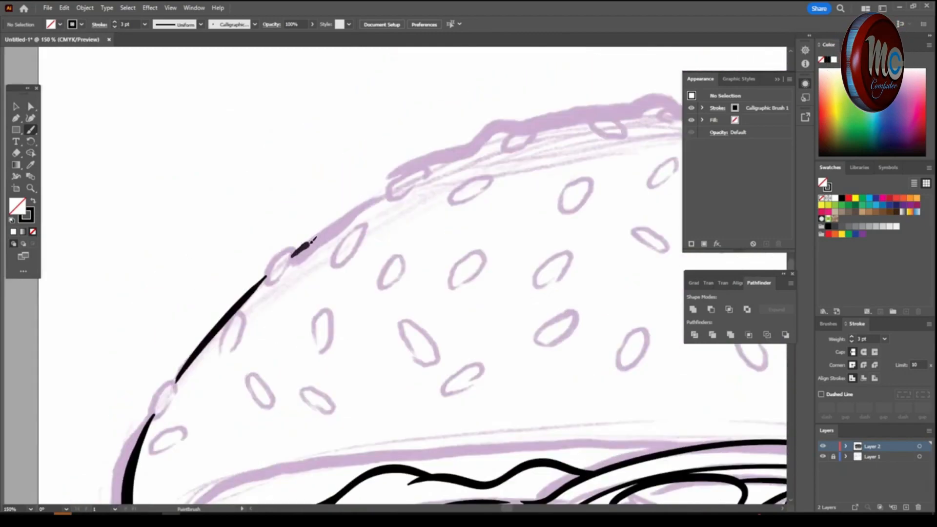
Ink the top bun's lower rim above the lettuce and its lower right side.
{"action": "scroll", "coordinate": [404, 229], "scroll_direction": "down", "scroll_amount": 2}
{"action": "mouse_move", "coordinate": [133, 392]}
{"action": "left_mouse_down"}
{"action": "mouse_move", "coordinate": [455, 360]}
{"action": "mouse_move", "coordinate": [638, 378]}
{"action": "left_mouse_up"}
{"action": "scroll", "coordinate": [602, 429], "scroll_direction": "right", "scroll_amount": 8}
{"action": "scroll", "coordinate": [425, 426], "scroll_direction": "up", "scroll_amount": 2}
{"action": "mouse_move", "coordinate": [261, 355]}
{"action": "left_mouse_down"}
{"action": "mouse_move", "coordinate": [439, 435]}
{"action": "mouse_move", "coordinate": [435, 266]}
{"action": "left_mouse_up"}
Ink the bumpy crown of the top bun and the outline down its right slope.
{"action": "scroll", "coordinate": [399, 288], "scroll_direction": "down", "scroll_amount": 4}
{"action": "scroll", "coordinate": [439, 266], "scroll_direction": "left", "scroll_amount": 5}
{"action": "scroll", "coordinate": [419, 249], "scroll_direction": "up", "scroll_amount": 1}
{"action": "scroll", "coordinate": [419, 249], "scroll_direction": "up", "scroll_amount": 1}
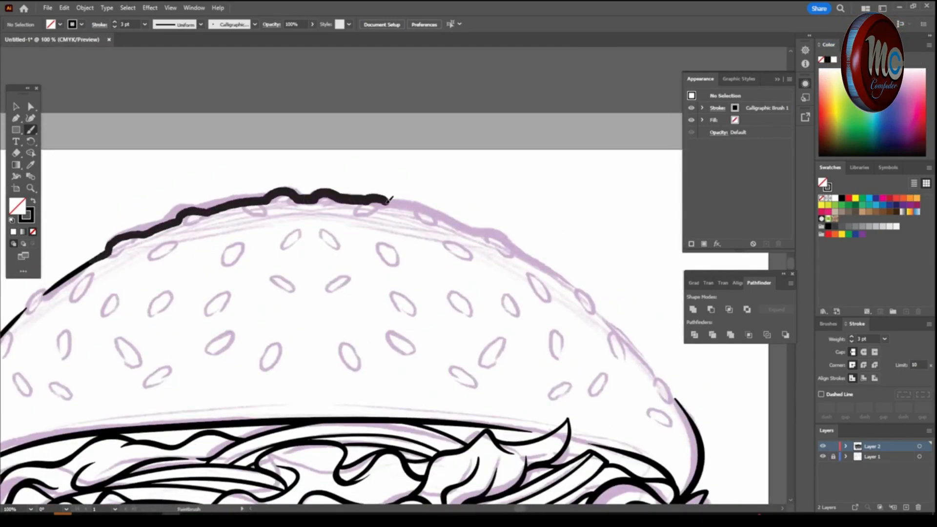
{"action": "left_click_drag", "start_coordinate": [390, 198], "coordinate": [390, 203]}
{"action": "left_click_drag", "start_coordinate": [620, 329], "coordinate": [656, 374]}
{"action": "scroll", "coordinate": [712, 440], "scroll_direction": "down", "scroll_amount": 2}
Ink the seed bumps that fill the gaps along the left and right edges of the top bun's outline.
{"action": "scroll", "coordinate": [608, 414], "scroll_direction": "up", "scroll_amount": 3}
{"action": "scroll", "coordinate": [488, 419], "scroll_direction": "left", "scroll_amount": 4}
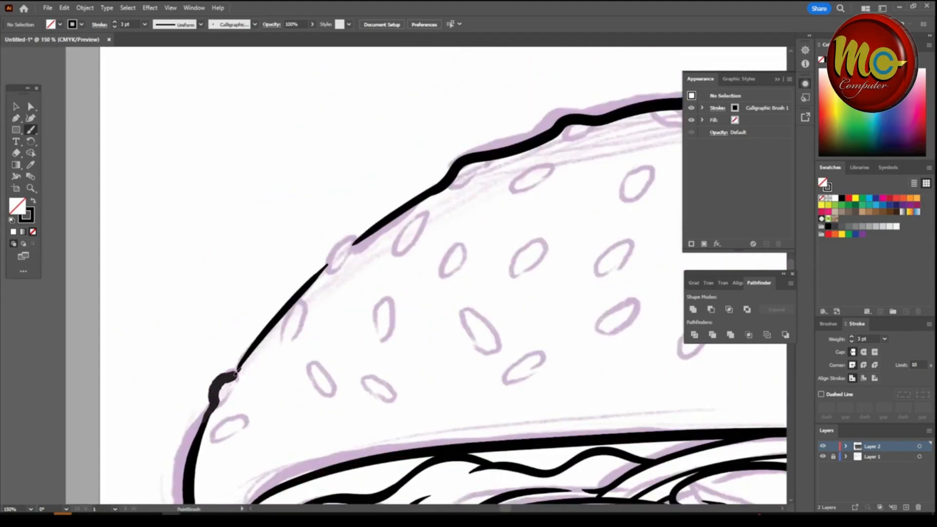
{"action": "scroll", "coordinate": [330, 262], "scroll_direction": "down", "scroll_amount": 2}
{"action": "scroll", "coordinate": [533, 287], "scroll_direction": "up", "scroll_amount": 3}
{"action": "left_click_drag", "start_coordinate": [596, 363], "coordinate": [649, 439]}
Review the finished bun outline with the Layer 1 sketch hidden, and turn the sketch back on.
{"action": "key", "text": "ctrl+minus"}
{"action": "key", "text": "ctrl+minus"}
{"action": "key", "text": "ctrl+minus"}
{"action": "key", "text": "ctrl+minus"}
{"action": "key", "text": "ctrl+minus"}
{"action": "scroll", "coordinate": [654, 472], "scroll_direction": "left", "scroll_amount": 4}
{"action": "left_click", "coordinate": [823, 457]}
{"action": "key", "text": "ctrl+minus"}
{"action": "key", "text": "ctrl+equal"}
{"action": "key", "text": "ctrl+equal"}
{"action": "key", "text": "ctrl+equal"}
{"action": "left_click", "coordinate": [823, 457]}
Ink the first sesame seed outline on the lower middle part of the top bun with a 0.75 pt stroke.
{"action": "key", "text": "ctrl+equal"}
{"action": "key", "text": "ctrl+equal"}
{"action": "key", "text": "ctrl+equal"}
{"action": "key", "text": "ctrl+equal"}
{"action": "scroll", "coordinate": [343, 462], "scroll_direction": "up", "scroll_amount": 2}
{"action": "mouse_move", "coordinate": [294, 329]}
{"action": "left_mouse_down"}
{"action": "mouse_move", "coordinate": [321, 361]}
{"action": "mouse_move", "coordinate": [283, 354]}
{"action": "left_mouse_up"}
{"action": "scroll", "coordinate": [335, 352], "scroll_direction": "up", "scroll_amount": 3}
{"action": "scroll", "coordinate": [332, 352], "scroll_direction": "left", "scroll_amount": 9}
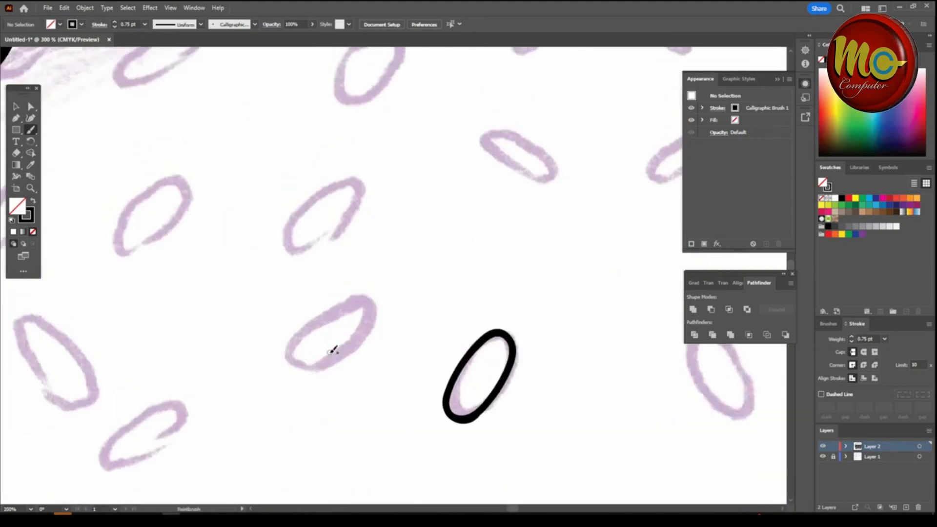
Ink four more sesame seeds up the middle of the bun, following the purple sketch, using a 1 pt stroke.
{"action": "left_click_drag", "start_coordinate": [352, 302], "coordinate": [295, 349]}
{"action": "scroll", "coordinate": [263, 271], "scroll_direction": "up", "scroll_amount": 4}
{"action": "mouse_move", "coordinate": [285, 290]}
{"action": "left_mouse_down"}
{"action": "mouse_move", "coordinate": [311, 249]}
{"action": "mouse_move", "coordinate": [330, 289]}
{"action": "left_mouse_up"}
{"action": "scroll", "coordinate": [337, 249], "scroll_direction": "up", "scroll_amount": 6}
{"action": "left_click_drag", "start_coordinate": [340, 209], "coordinate": [354, 218]}
{"action": "mouse_move", "coordinate": [485, 259]}
{"action": "left_mouse_down"}
{"action": "mouse_move", "coordinate": [535, 256]}
{"action": "mouse_move", "coordinate": [488, 266]}
{"action": "left_mouse_up"}
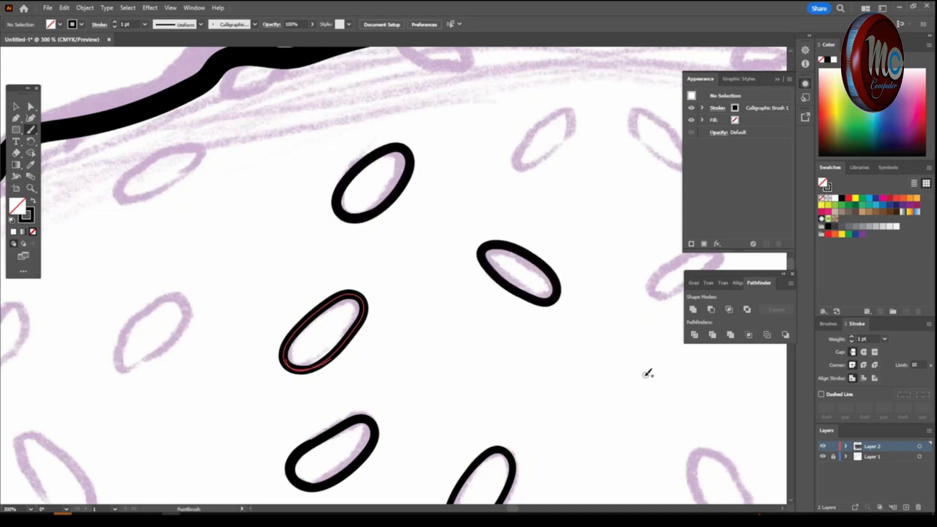
Duplicate the inked seeds onto neighbouring sketched seeds on the left half of the bun and adjust the copies to fit.
{"action": "scroll", "coordinate": [663, 357], "scroll_direction": "down", "scroll_amount": 2}
{"action": "scroll", "coordinate": [607, 343], "scroll_direction": "up", "scroll_amount": 1}
{"action": "left_click", "coordinate": [17, 107]}
{"action": "mouse_move", "coordinate": [491, 122]}
{"action": "left_mouse_down"}
{"action": "mouse_move", "coordinate": [513, 163]}
{"action": "mouse_move", "coordinate": [311, 241]}
{"action": "mouse_move", "coordinate": [344, 222]}
{"action": "mouse_move", "coordinate": [247, 222]}
{"action": "left_mouse_up"}
{"action": "left_click_drag", "start_coordinate": [247, 222], "coordinate": [166, 284], "text": "alt"}
{"action": "left_click", "coordinate": [268, 332], "text": "shift"}
{"action": "left_click", "coordinate": [179, 325]}
{"action": "left_click_drag", "start_coordinate": [272, 328], "coordinate": [181, 397], "text": "alt"}
{"action": "left_click_drag", "start_coordinate": [191, 385], "coordinate": [192, 438]}
{"action": "left_click_drag", "start_coordinate": [176, 400], "coordinate": [87, 387], "text": "alt"}
{"action": "left_click", "coordinate": [460, 433]}
Select inked seeds on the bun and transform them to suit the slant of the sketched seeds.
{"action": "key", "text": "ctrl+minus"}
{"action": "key", "text": "ctrl+minus"}
{"action": "key", "text": "ctrl+minus"}
{"action": "key", "text": "ctrl+minus"}
{"action": "key", "text": "ctrl+minus"}
{"action": "key", "text": "ctrl+minus"}
{"action": "key", "text": "ctrl+plus"}
{"action": "key", "text": "ctrl+plus"}
{"action": "key", "text": "ctrl+plus"}
{"action": "left_click_drag", "start_coordinate": [395, 317], "coordinate": [467, 266]}
{"action": "right_click", "coordinate": [427, 263]}
{"action": "mouse_move", "coordinate": [455, 203]}
{"action": "left_click", "coordinate": [552, 240]}
{"action": "left_click", "coordinate": [472, 317]}
{"action": "left_click", "coordinate": [522, 382]}
Resume the Paintbrush and ink the sesame seeds on the lower left part of the bun.
{"action": "key", "text": "ctrl+minus"}
{"action": "key", "text": "ctrl+minus"}
{"action": "key", "text": "ctrl+minus"}
{"action": "scroll", "coordinate": [321, 302], "scroll_direction": "up", "scroll_amount": 7}
{"action": "scroll", "coordinate": [408, 358], "scroll_direction": "up", "scroll_amount": 3}
{"action": "key", "text": "b"}
{"action": "mouse_move", "coordinate": [171, 395]}
{"action": "left_mouse_down"}
{"action": "mouse_move", "coordinate": [159, 399]}
{"action": "mouse_move", "coordinate": [167, 397]}
{"action": "left_mouse_up"}
{"action": "mouse_move", "coordinate": [147, 366]}
{"action": "left_mouse_down"}
{"action": "mouse_move", "coordinate": [187, 329]}
{"action": "mouse_move", "coordinate": [183, 312]}
{"action": "left_mouse_up"}
Ink the sesame seeds up the bun's left slope, just inside its outline, with a 1 pt stroke.
{"action": "scroll", "coordinate": [205, 297], "scroll_direction": "up", "scroll_amount": 5}
{"action": "mouse_move", "coordinate": [294, 242]}
{"action": "left_mouse_down"}
{"action": "mouse_move", "coordinate": [273, 306]}
{"action": "mouse_move", "coordinate": [294, 246]}
{"action": "left_mouse_up"}
{"action": "scroll", "coordinate": [333, 242], "scroll_direction": "up", "scroll_amount": 6}
{"action": "left_click_drag", "start_coordinate": [416, 196], "coordinate": [385, 215]}
{"action": "scroll", "coordinate": [469, 273], "scroll_direction": "up", "scroll_amount": 5}
{"action": "mouse_move", "coordinate": [514, 320]}
{"action": "left_mouse_down"}
{"action": "mouse_move", "coordinate": [504, 353]}
{"action": "mouse_move", "coordinate": [514, 319]}
{"action": "left_mouse_up"}
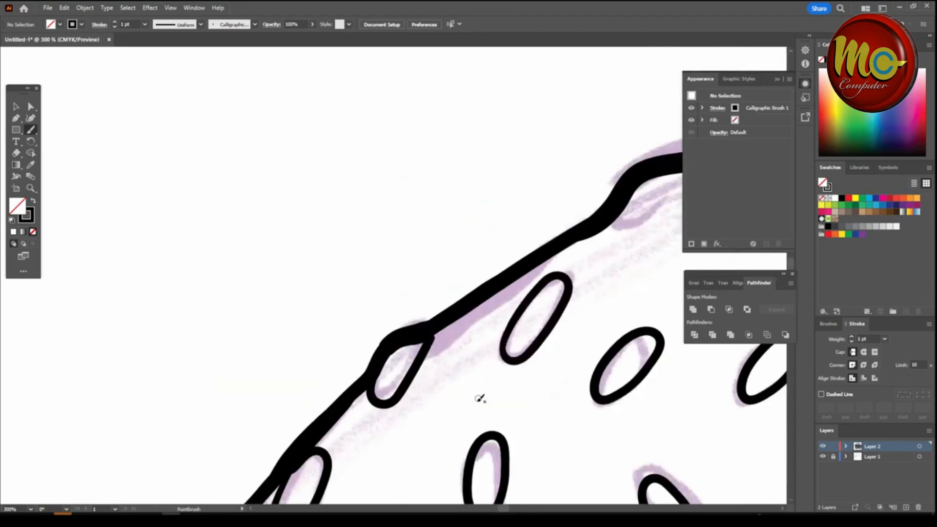
Ink the sesame seeds below the outline toward the crown of the bun.
{"action": "scroll", "coordinate": [488, 371], "scroll_direction": "right", "scroll_amount": 13}
{"action": "scroll", "coordinate": [478, 396], "scroll_direction": "up", "scroll_amount": 3}
{"action": "left_click_drag", "start_coordinate": [261, 277], "coordinate": [343, 243]}
{"action": "mouse_move", "coordinate": [401, 270]}
{"action": "left_mouse_down"}
{"action": "mouse_move", "coordinate": [447, 257]}
{"action": "mouse_move", "coordinate": [401, 270]}
{"action": "left_mouse_up"}
{"action": "left_click_drag", "start_coordinate": [480, 187], "coordinate": [540, 183]}
Ink the sesame seeds across the center and right half of the bun with a 1 pt stroke.
{"action": "scroll", "coordinate": [474, 277], "scroll_direction": "down", "scroll_amount": 3}
{"action": "scroll", "coordinate": [593, 337], "scroll_direction": "right", "scroll_amount": 6}
{"action": "key", "text": "ctrl+plus"}
{"action": "key", "text": "ctrl+plus"}
{"action": "key", "text": "ctrl+plus"}
{"action": "mouse_move", "coordinate": [375, 289]}
{"action": "left_mouse_down"}
{"action": "mouse_move", "coordinate": [355, 312]}
{"action": "mouse_move", "coordinate": [373, 291]}
{"action": "left_mouse_up"}
{"action": "mouse_move", "coordinate": [471, 293]}
{"action": "left_mouse_down"}
{"action": "mouse_move", "coordinate": [488, 273]}
{"action": "mouse_move", "coordinate": [471, 295]}
{"action": "left_mouse_up"}
{"action": "left_click_drag", "start_coordinate": [293, 203], "coordinate": [292, 204]}
{"action": "left_click_drag", "start_coordinate": [329, 179], "coordinate": [338, 182]}
{"action": "left_click_drag", "start_coordinate": [460, 185], "coordinate": [465, 190]}
{"action": "left_click_drag", "start_coordinate": [606, 191], "coordinate": [643, 218]}
{"action": "scroll", "coordinate": [602, 282], "scroll_direction": "down", "scroll_amount": 3}
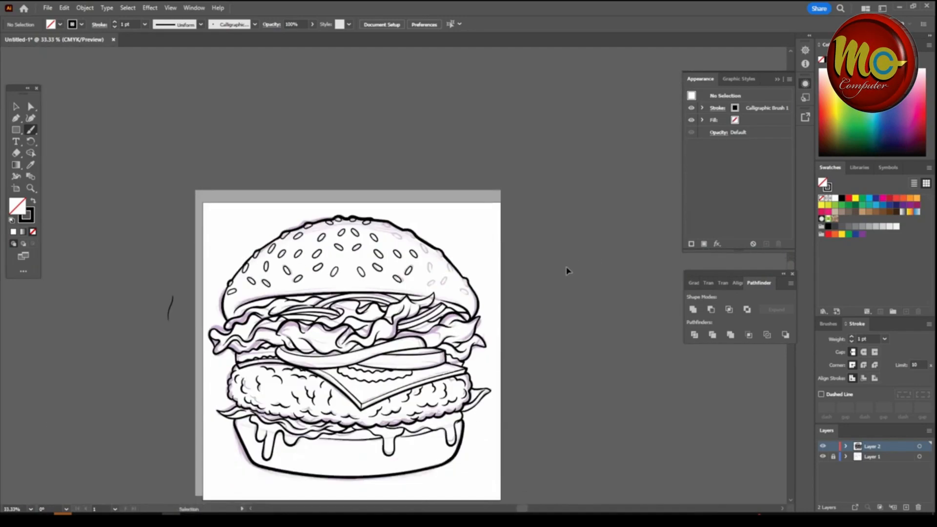
Ink the remaining sesame seeds near the bun's lower right edge, including the one inside the outline bump.
{"action": "scroll", "coordinate": [568, 261], "scroll_direction": "up", "scroll_amount": 2}
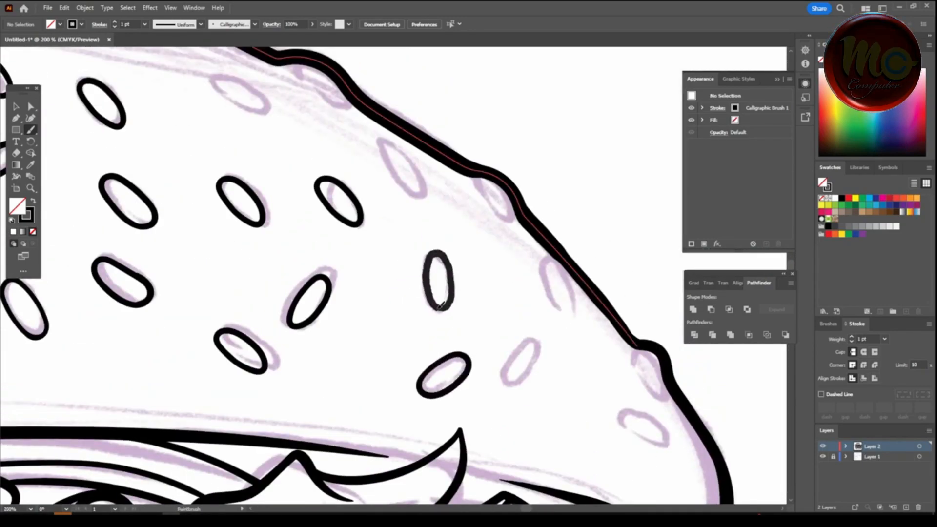
{"action": "left_click_drag", "start_coordinate": [552, 294], "coordinate": [553, 292]}
{"action": "left_click_drag", "start_coordinate": [657, 345], "coordinate": [663, 350]}
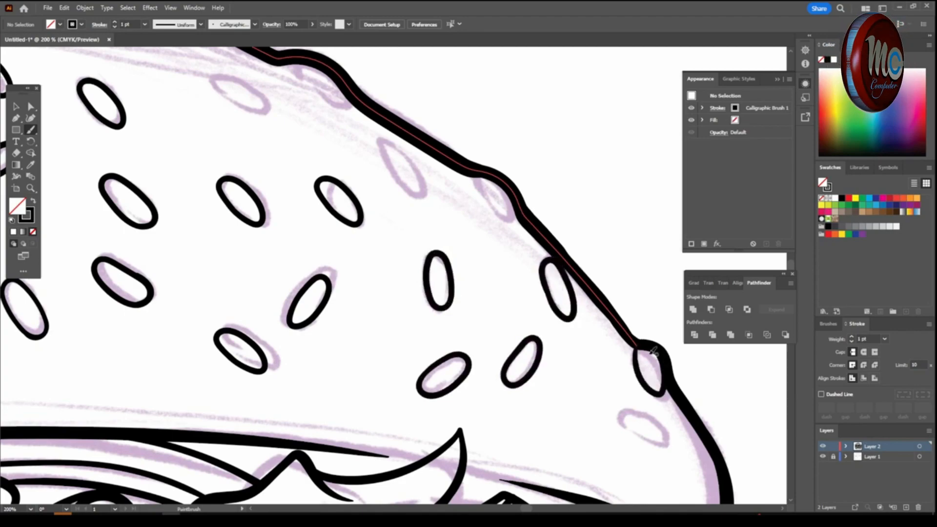
{"action": "left_click_drag", "start_coordinate": [673, 431], "coordinate": [665, 421]}
Ink the last sesame seeds along the bun's upper right slope, including those tucked under the outline.
{"action": "scroll", "coordinate": [458, 233], "scroll_direction": "up", "scroll_amount": 2}
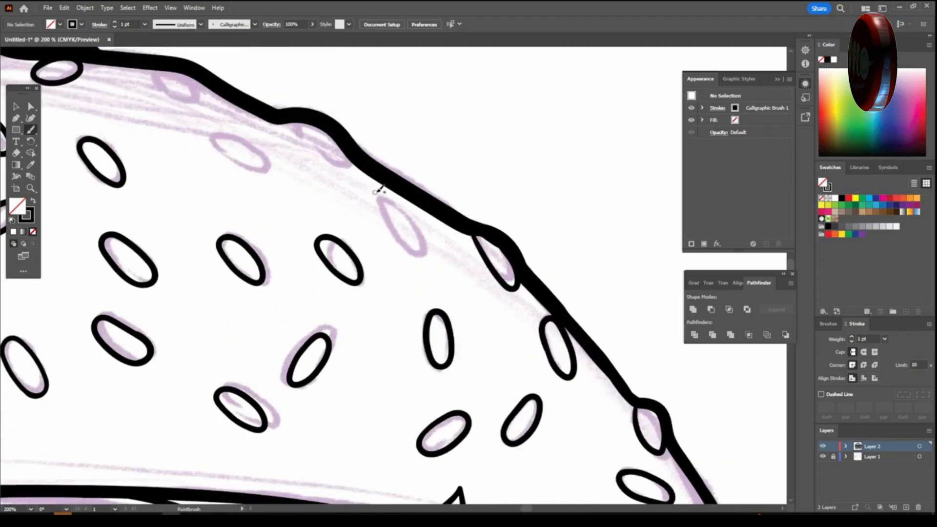
{"action": "scroll", "coordinate": [399, 322], "scroll_direction": "down", "scroll_amount": 1}
{"action": "scroll", "coordinate": [396, 326], "scroll_direction": "up", "scroll_amount": 3}
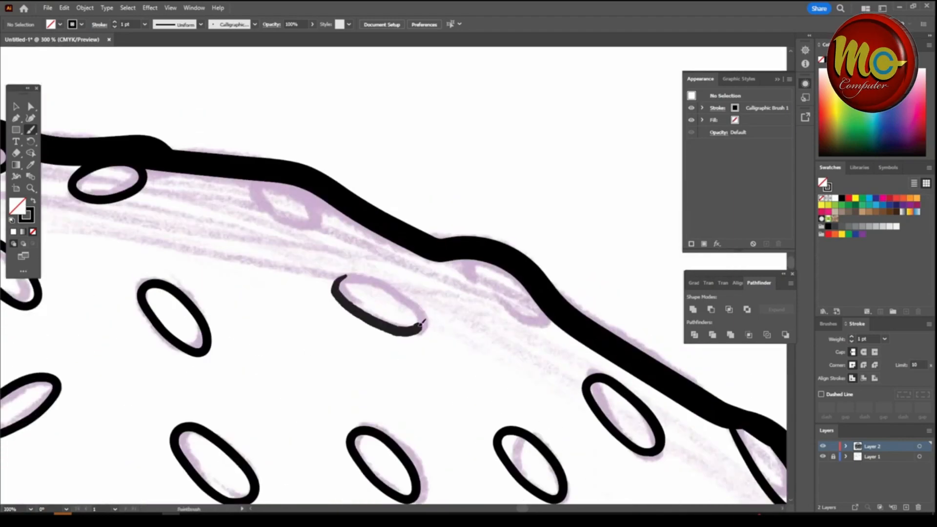
{"action": "left_click_drag", "start_coordinate": [266, 180], "coordinate": [282, 181]}
Hide the Layer 1 sketch and ink short crease marks on the lower part of the bun above the lettuce.
{"action": "key", "text": "ctrl+minus"}
{"action": "key", "text": "ctrl+minus"}
{"action": "key", "text": "ctrl+minus"}
{"action": "key", "text": "ctrl+minus"}
{"action": "key", "text": "ctrl+minus"}
{"action": "left_click_drag", "start_coordinate": [398, 254], "coordinate": [439, 183]}
{"action": "key", "text": "ctrl+plus"}
{"action": "key", "text": "ctrl+plus"}
{"action": "key", "text": "ctrl+minus"}
{"action": "key", "text": "ctrl+minus"}
{"action": "key", "text": "ctrl+minus"}
{"action": "mouse_move", "coordinate": [308, 290]}
{"action": "left_mouse_down"}
{"action": "mouse_move", "coordinate": [293, 303]}
{"action": "mouse_move", "coordinate": [380, 285]}
{"action": "mouse_move", "coordinate": [322, 316]}
{"action": "left_mouse_up"}
Inspect the burger line art as a whole and close up for areas that need more detail.
{"action": "key", "text": "ctrl+plus"}
{"action": "key", "text": "ctrl+plus"}
{"action": "key", "text": "ctrl+plus"}
{"action": "key", "text": "ctrl+plus"}
{"action": "scroll", "coordinate": [195, 263], "scroll_direction": "down", "scroll_amount": 3}
{"action": "scroll", "coordinate": [446, 247], "scroll_direction": "up", "scroll_amount": 3}
{"action": "key", "text": "ctrl+minus"}
{"action": "key", "text": "ctrl+minus"}
{"action": "key", "text": "ctrl+minus"}
{"action": "key", "text": "ctrl+minus"}
{"action": "key", "text": "ctrl+minus"}
{"action": "key", "text": "ctrl+plus"}
{"action": "key", "text": "ctrl+plus"}
{"action": "key", "text": "ctrl+plus"}
{"action": "key", "text": "ctrl+plus"}
{"action": "key", "text": "ctrl+plus"}
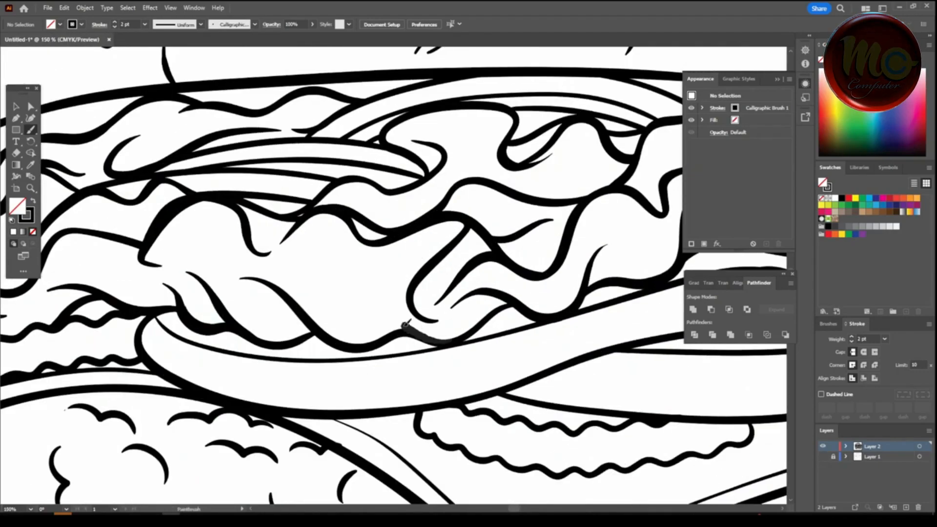
Ink extra fold lines in the middle and right parts of the lettuce with a 2 pt stroke.
{"action": "scroll", "coordinate": [420, 313], "scroll_direction": "up", "scroll_amount": 2}
{"action": "mouse_move", "coordinate": [179, 280]}
{"action": "left_mouse_down"}
{"action": "mouse_move", "coordinate": [256, 315]}
{"action": "mouse_move", "coordinate": [310, 302]}
{"action": "mouse_move", "coordinate": [400, 310]}
{"action": "left_mouse_up"}
{"action": "key", "text": "ctrl+minus"}
{"action": "key", "text": "ctrl+minus"}
{"action": "key", "text": "ctrl+plus"}
{"action": "key", "text": "ctrl+plus"}
{"action": "scroll", "coordinate": [464, 362], "scroll_direction": "right", "scroll_amount": 9}
{"action": "left_click_drag", "start_coordinate": [442, 285], "coordinate": [551, 264]}
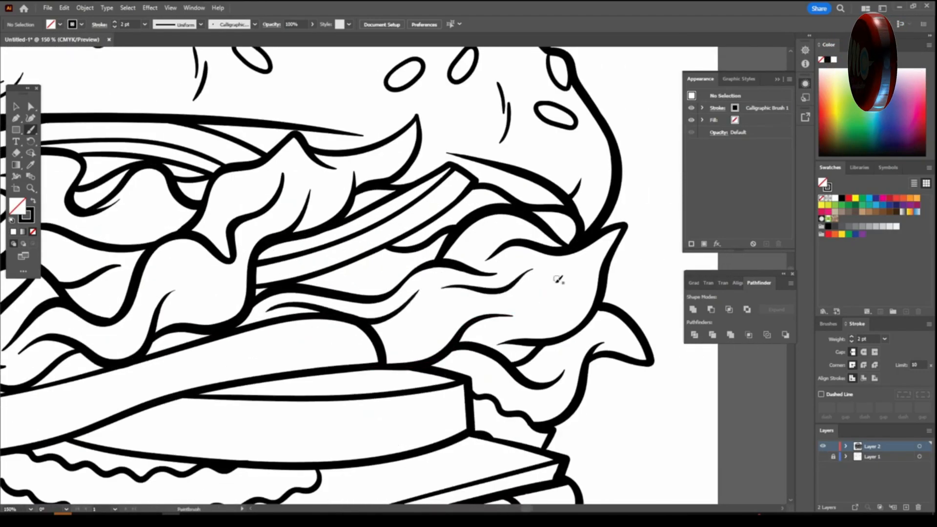
Check the whole burger and ink further detail lines around the central lettuce and its right side.
{"action": "key", "text": "ctrl+minus"}
{"action": "key", "text": "ctrl+minus"}
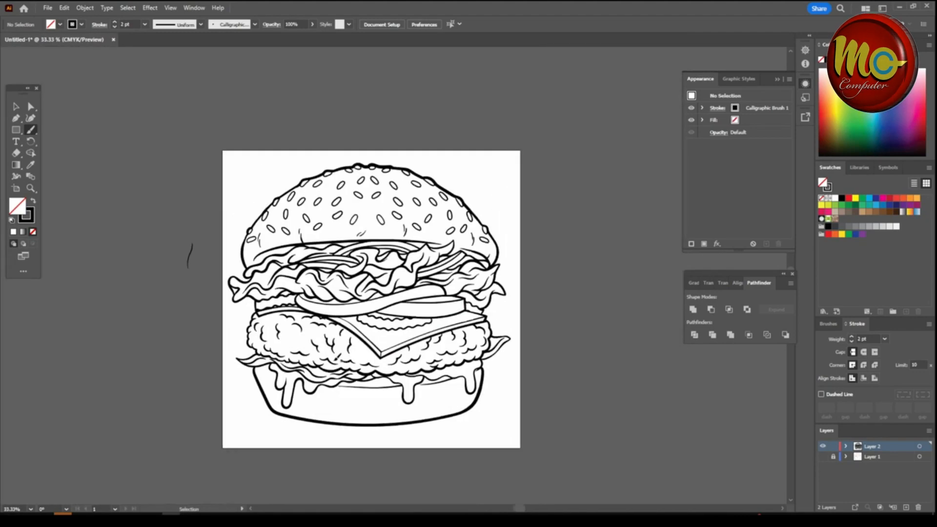
{"action": "key", "text": "ctrl+plus"}
{"action": "key", "text": "ctrl+plus"}
{"action": "key", "text": "ctrl+plus"}
{"action": "left_click_drag", "start_coordinate": [381, 219], "coordinate": [413, 223]}
{"action": "mouse_move", "coordinate": [486, 228]}
{"action": "left_mouse_down"}
{"action": "mouse_move", "coordinate": [582, 195]}
{"action": "mouse_move", "coordinate": [615, 198]}
{"action": "left_mouse_up"}
{"action": "left_click_drag", "start_coordinate": [413, 406], "coordinate": [531, 274]}
Ink fold lines inside the curled left end of the lettuce with a 2 pt stroke.
{"action": "key", "text": "ctrl+minus"}
{"action": "key", "text": "ctrl+minus"}
{"action": "key", "text": "ctrl+minus"}
{"action": "key", "text": "ctrl+minus"}
{"action": "key", "text": "ctrl+minus"}
{"action": "scroll", "coordinate": [676, 471], "scroll_direction": "left", "scroll_amount": 3}
{"action": "key", "text": "ctrl+plus"}
{"action": "scroll", "coordinate": [661, 460], "scroll_direction": "left", "scroll_amount": 3}
{"action": "key", "text": "ctrl+plus"}
{"action": "key", "text": "ctrl+plus"}
{"action": "key", "text": "ctrl+plus"}
{"action": "key", "text": "ctrl+plus"}
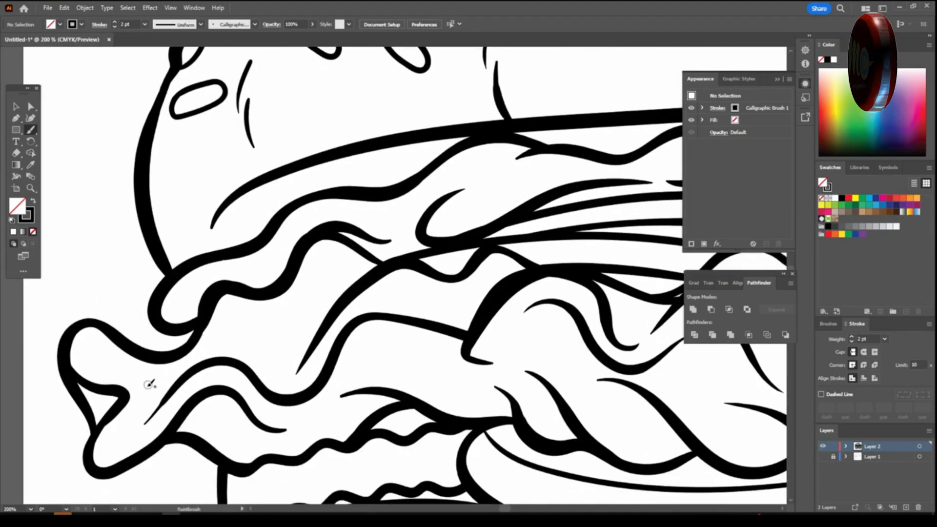
{"action": "left_click_drag", "start_coordinate": [142, 426], "coordinate": [143, 425]}
{"action": "left_click_drag", "start_coordinate": [257, 315], "coordinate": [317, 277]}
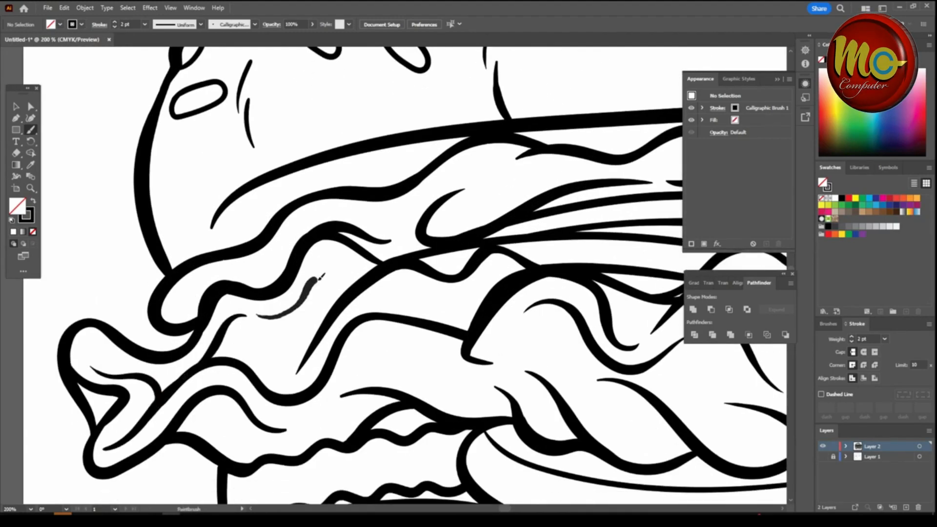
Ink more fold lines along the lettuce and bring the whole burger into view.
{"action": "scroll", "coordinate": [439, 374], "scroll_direction": "down", "scroll_amount": 3}
{"action": "scroll", "coordinate": [439, 374], "scroll_direction": "right", "scroll_amount": 3}
{"action": "scroll", "coordinate": [439, 374], "scroll_direction": "up", "scroll_amount": 3}
{"action": "left_click_drag", "start_coordinate": [157, 298], "coordinate": [265, 352]}
{"action": "mouse_move", "coordinate": [282, 361]}
{"action": "left_mouse_down"}
{"action": "mouse_move", "coordinate": [398, 404]}
{"action": "mouse_move", "coordinate": [503, 409]}
{"action": "left_mouse_up"}
{"action": "scroll", "coordinate": [584, 430], "scroll_direction": "down", "scroll_amount": 5}
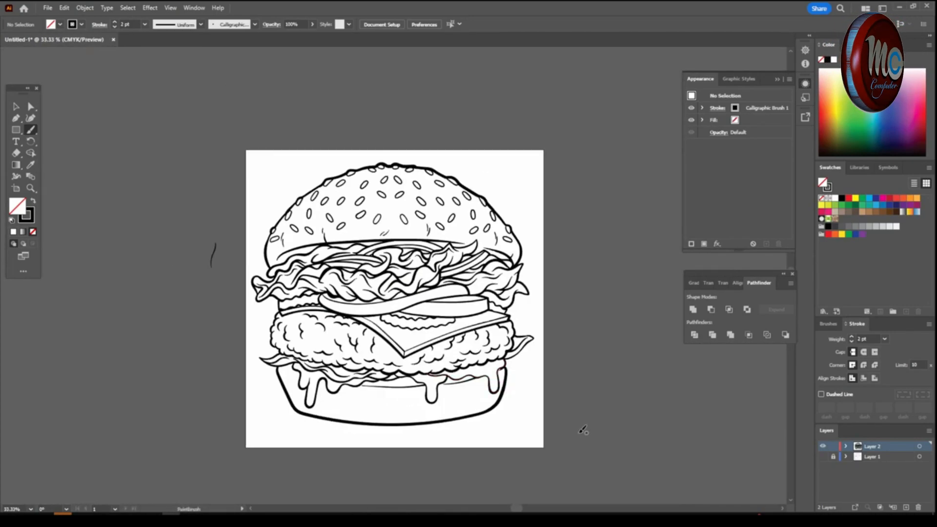
Ink the rim and inner flesh lines on the tomato slices with a 2 pt stroke.
{"action": "scroll", "coordinate": [573, 428], "scroll_direction": "up", "scroll_amount": 5}
{"action": "left_click_drag", "start_coordinate": [413, 305], "coordinate": [419, 299]}
{"action": "left_click_drag", "start_coordinate": [441, 297], "coordinate": [562, 308]}
{"action": "scroll", "coordinate": [416, 344], "scroll_direction": "down", "scroll_amount": 5}
{"action": "scroll", "coordinate": [352, 341], "scroll_direction": "up", "scroll_amount": 5}
{"action": "mouse_move", "coordinate": [47, 304]}
{"action": "left_mouse_down"}
{"action": "mouse_move", "coordinate": [267, 328]}
{"action": "mouse_move", "coordinate": [334, 318]}
{"action": "left_mouse_up"}
{"action": "left_click_drag", "start_coordinate": [408, 298], "coordinate": [473, 280]}
Ink short detail strokes on the tomato's front edge and across the bottom bun with the Paintbrush.
{"action": "key", "text": "ctrl+minus"}
{"action": "key", "text": "ctrl+minus"}
{"action": "key", "text": "ctrl+minus"}
{"action": "key", "text": "ctrl+minus"}
{"action": "key", "text": "ctrl+plus"}
{"action": "key", "text": "ctrl+plus"}
{"action": "key", "text": "ctrl+plus"}
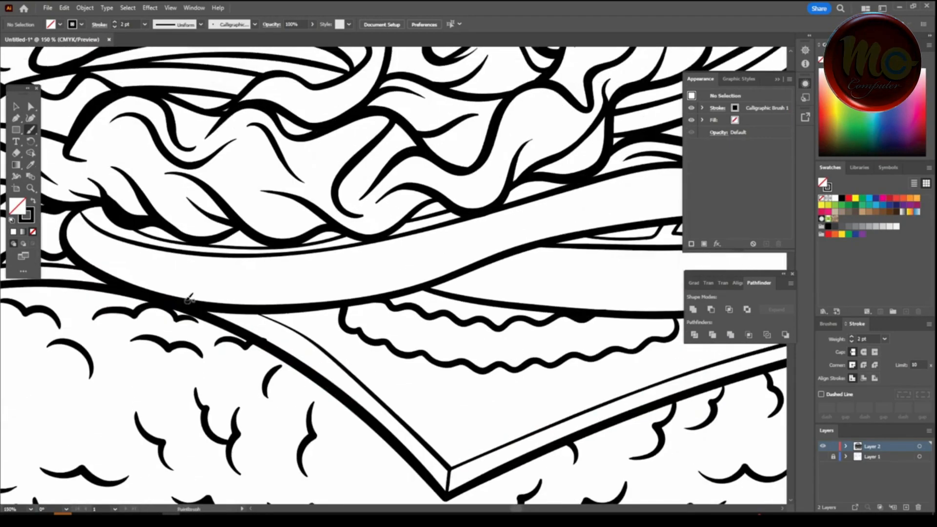
{"action": "key", "text": "ctrl+minus"}
{"action": "left_click_drag", "start_coordinate": [390, 467], "coordinate": [409, 426]}
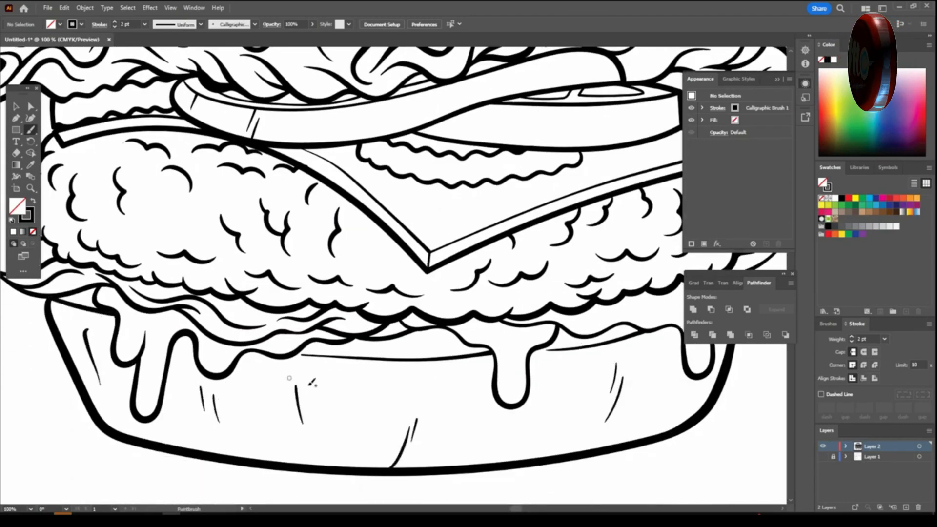
{"action": "key", "text": "ctrl+minus"}
{"action": "key", "text": "ctrl+minus"}
{"action": "key", "text": "ctrl+minus"}
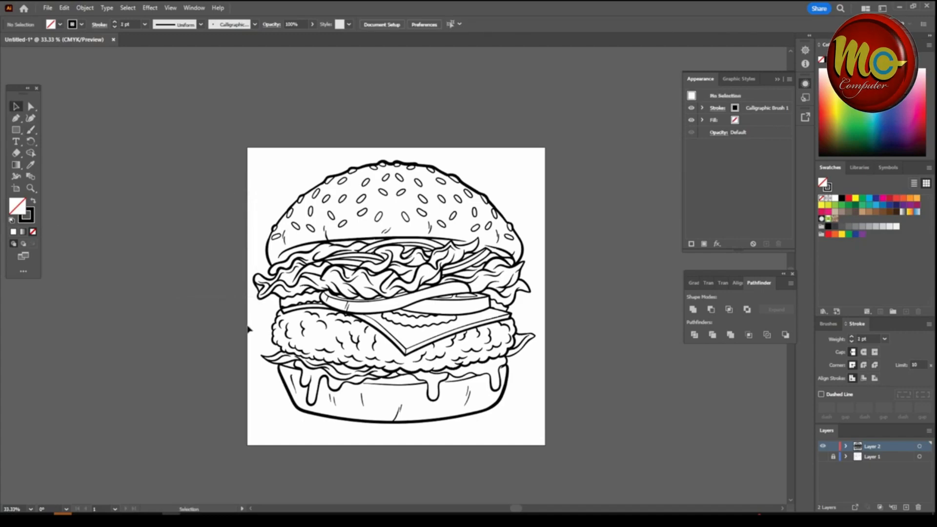
Expand the appearance of all the burger's brush strokes and combine them with Pathfinder Merge.
{"action": "left_click_drag", "start_coordinate": [538, 431], "coordinate": [548, 442]}
{"action": "left_click", "coordinate": [84, 8]}
{"action": "left_click", "coordinate": [119, 142]}
{"action": "left_click", "coordinate": [731, 335]}
Duplicate Layer 2, lock the copy and make the original Layer 2 active.
{"action": "left_click_drag", "start_coordinate": [874, 447], "coordinate": [907, 507]}
{"action": "left_click", "coordinate": [834, 446]}
{"action": "left_click", "coordinate": [864, 458]}
Set the fill colour to light orange FFAC61 with no stroke.
{"action": "left_click", "coordinate": [917, 199]}
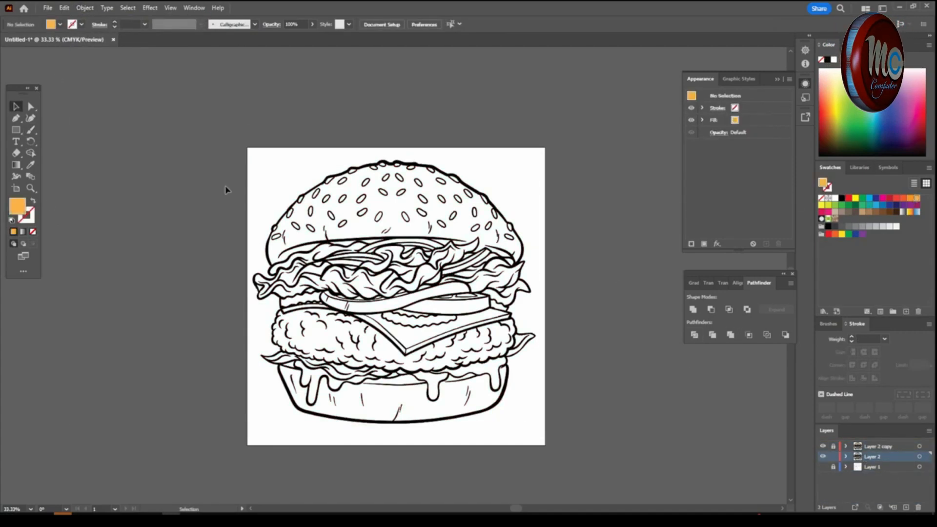
{"action": "double_click", "coordinate": [18, 205]}
{"action": "left_click", "coordinate": [690, 314]}
{"action": "left_click", "coordinate": [755, 401]}
{"action": "left_click_drag", "start_coordinate": [689, 293], "coordinate": [689, 286]}
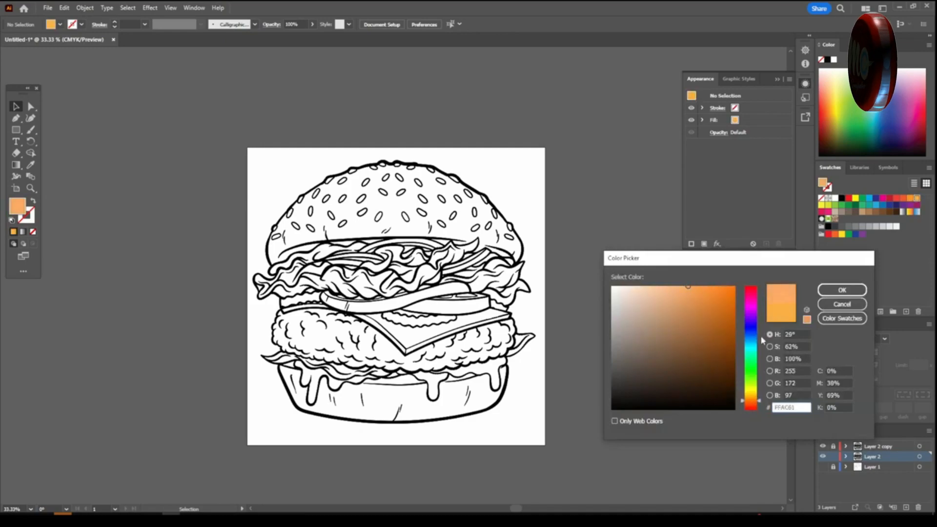
{"action": "left_click", "coordinate": [843, 291]}
Draw a light orange rectangle covering the whole artboard and send it behind the burger line art.
{"action": "left_click", "coordinate": [15, 130]}
{"action": "mouse_move", "coordinate": [228, 129]}
{"action": "left_mouse_down"}
{"action": "mouse_move", "coordinate": [558, 409]}
{"action": "mouse_move", "coordinate": [583, 454]}
{"action": "left_mouse_up"}
{"action": "left_click", "coordinate": [15, 107]}
{"action": "right_click", "coordinate": [243, 165]}
{"action": "mouse_move", "coordinate": [312, 387]}
{"action": "left_click", "coordinate": [389, 421]}
Merge the rectangle with the line art, isolate the merged group and remove the orange area outside the burger.
{"action": "key", "text": "ctrl+a"}
{"action": "left_click", "coordinate": [731, 335]}
{"action": "right_click", "coordinate": [537, 91]}
{"action": "left_click", "coordinate": [566, 205]}
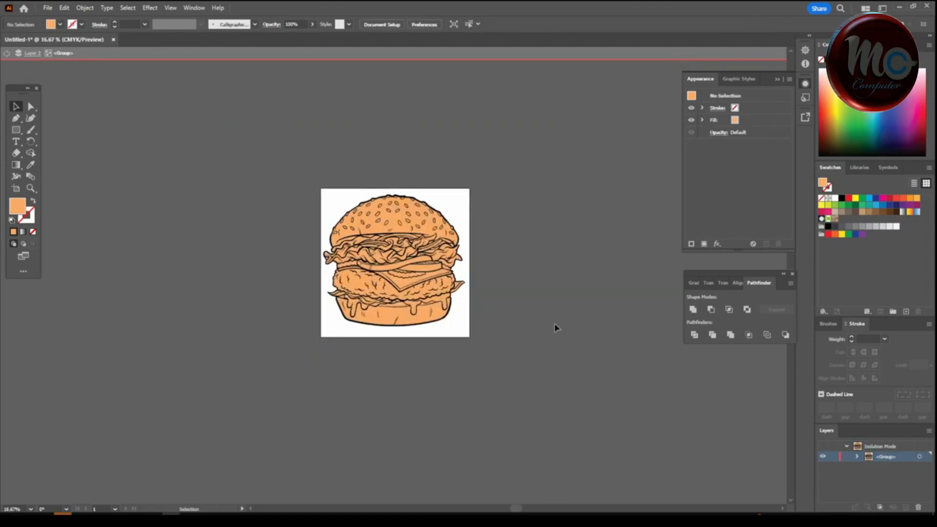
{"action": "scroll", "coordinate": [402, 279], "scroll_direction": "up", "scroll_amount": 4}
{"action": "double_click", "coordinate": [706, 404]}
Lock the individual black line paths inside Layer 2's merged group.
{"action": "left_click", "coordinate": [847, 457]}
{"action": "left_click", "coordinate": [858, 466]}
{"action": "scroll", "coordinate": [860, 463], "scroll_direction": "down", "scroll_amount": 5}
{"action": "scroll", "coordinate": [857, 458], "scroll_direction": "up", "scroll_amount": 5}
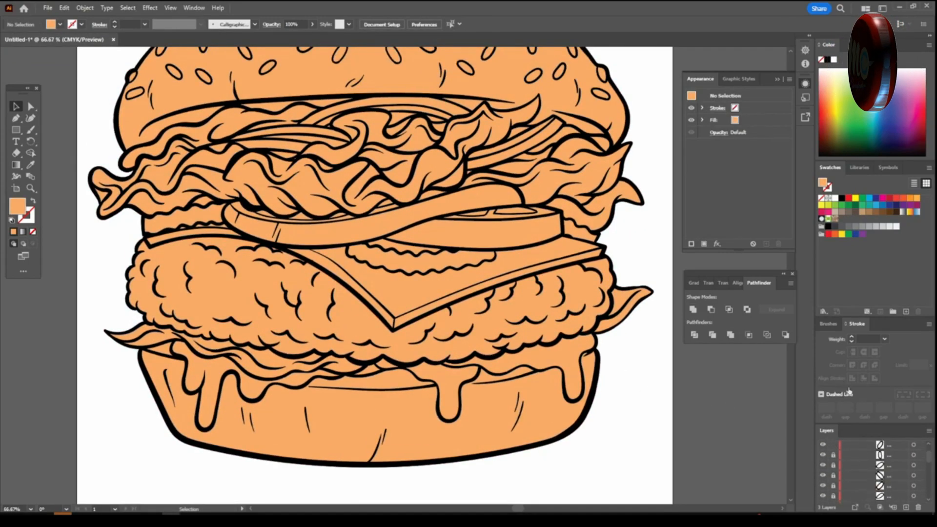
{"action": "left_click", "coordinate": [847, 457]}
{"action": "scroll", "coordinate": [611, 476], "scroll_direction": "up", "scroll_amount": 1}
Isolate the merged group and fill the meat patty with reddish brown.
{"action": "double_click", "coordinate": [513, 347]}
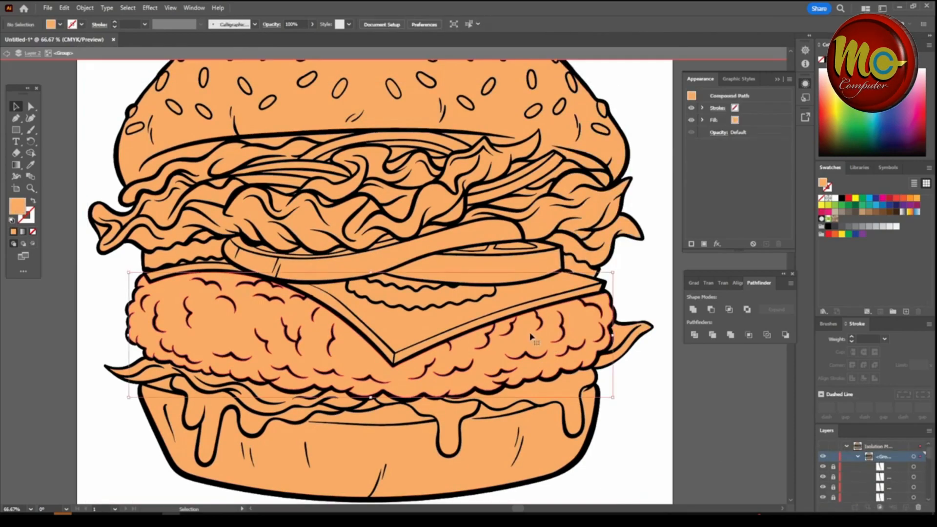
{"action": "left_click", "coordinate": [512, 346]}
{"action": "left_click", "coordinate": [883, 212]}
{"action": "double_click", "coordinate": [18, 206]}
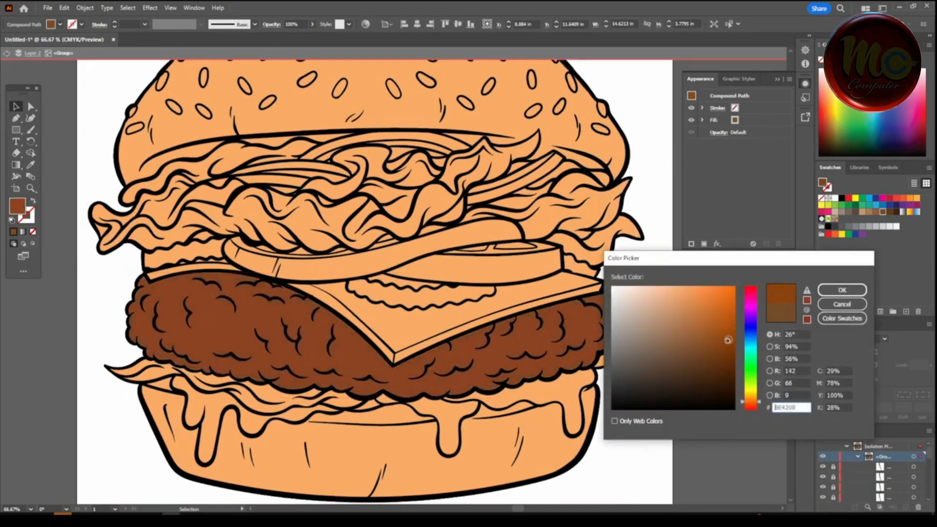
{"action": "left_click", "coordinate": [842, 290]}
Fill both bacon pieces below the patty with dark red, RGB 193, 61, 26.
{"action": "left_click", "coordinate": [275, 403]}
{"action": "left_click", "coordinate": [618, 343], "text": "shift"}
{"action": "double_click", "coordinate": [18, 206]}
{"action": "left_click_drag", "start_coordinate": [750, 399], "coordinate": [748, 407]}
{"action": "left_click", "coordinate": [709, 332]}
{"action": "left_click", "coordinate": [704, 320]}
{"action": "left_click", "coordinate": [752, 409]}
{"action": "left_click", "coordinate": [714, 315]}
{"action": "left_click", "coordinate": [751, 408]}
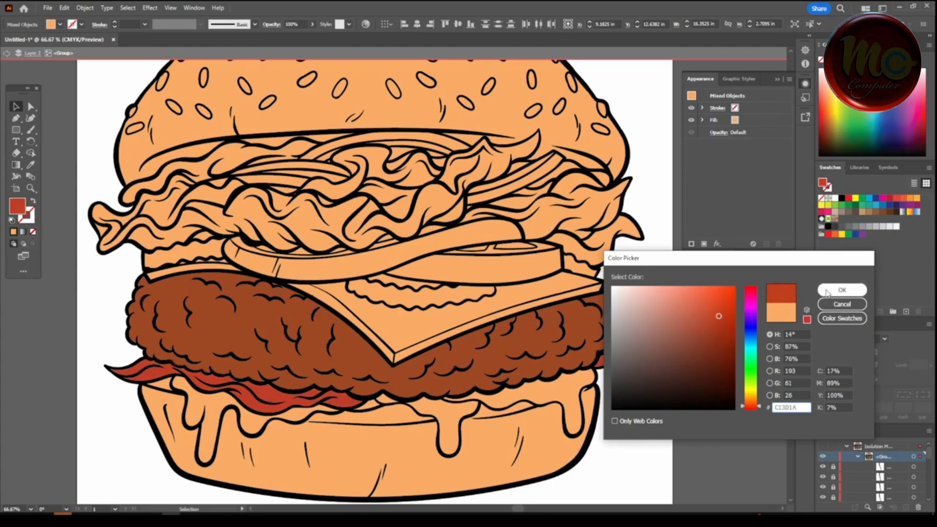
{"action": "left_click", "coordinate": [843, 290]}
{"action": "left_click", "coordinate": [690, 459]}
Fill all the lettuce pieces with green 1EC636 and leave the isolated group.
{"action": "key", "text": "ctrl+minus"}
{"action": "scroll", "coordinate": [689, 458], "scroll_direction": "up", "scroll_amount": 1}
{"action": "key", "text": "ctrl+plus"}
{"action": "left_click", "coordinate": [590, 267]}
{"action": "left_click", "coordinate": [538, 248], "text": "shift"}
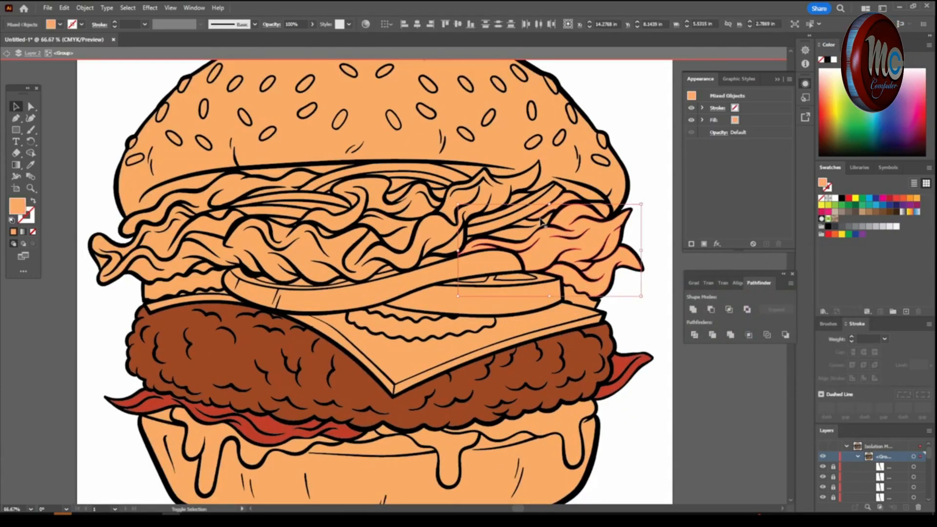
{"action": "left_click", "coordinate": [451, 250], "text": "shift"}
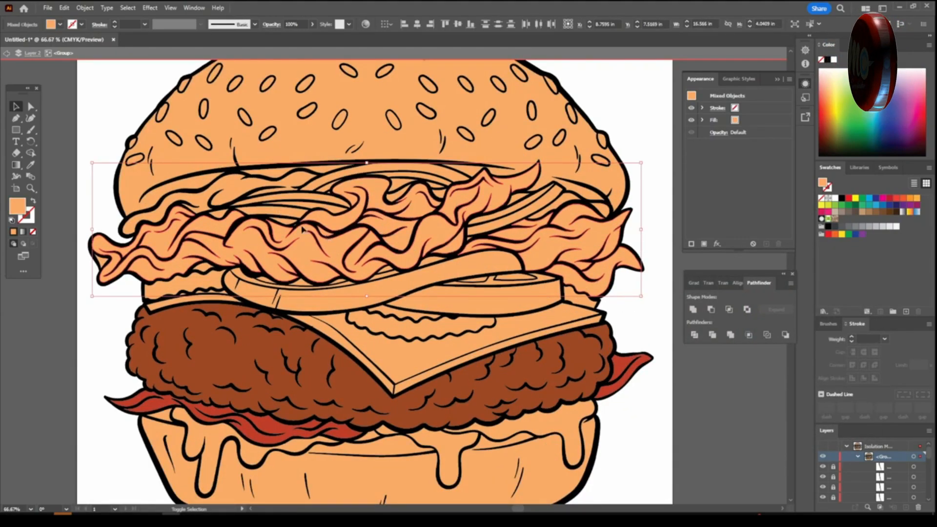
{"action": "left_click", "coordinate": [848, 210]}
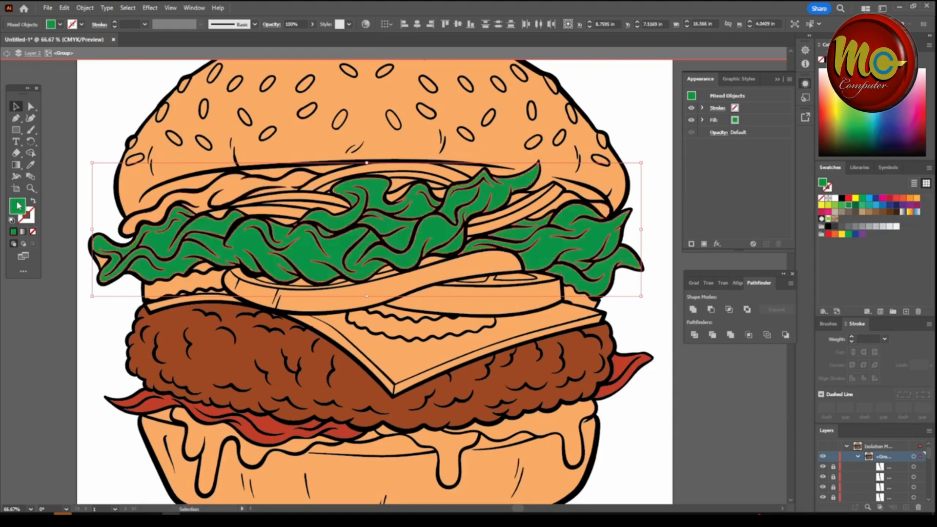
{"action": "double_click", "coordinate": [822, 183]}
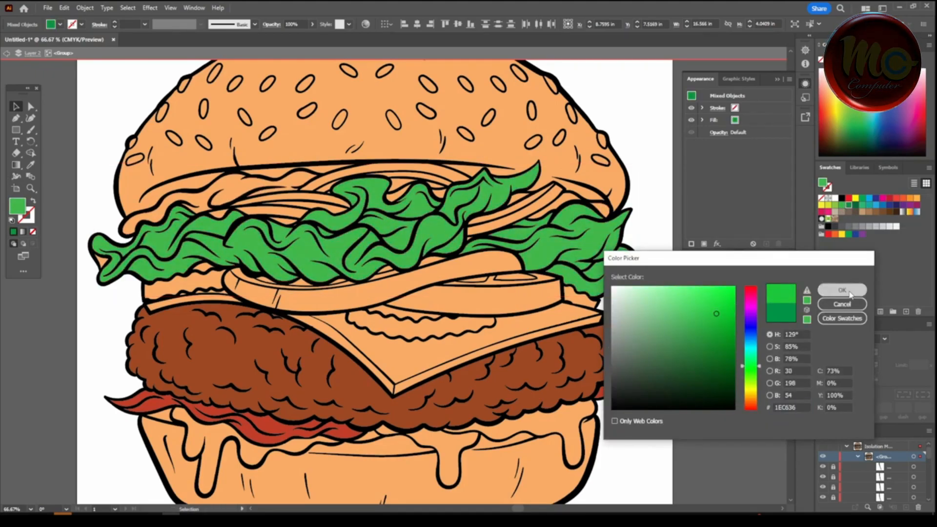
{"action": "left_click", "coordinate": [843, 291]}
{"action": "key", "text": "Escape"}
Isolate the merged group again and fill the front edges of both tomato slices with red FF001F.
{"action": "double_click", "coordinate": [494, 293]}
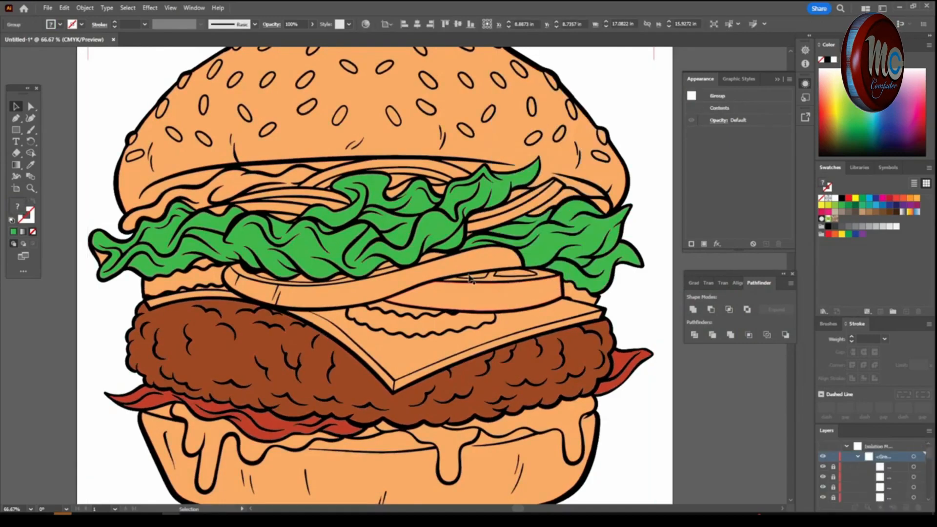
{"action": "left_click", "coordinate": [890, 197]}
{"action": "double_click", "coordinate": [823, 183]}
{"action": "left_click", "coordinate": [734, 288]}
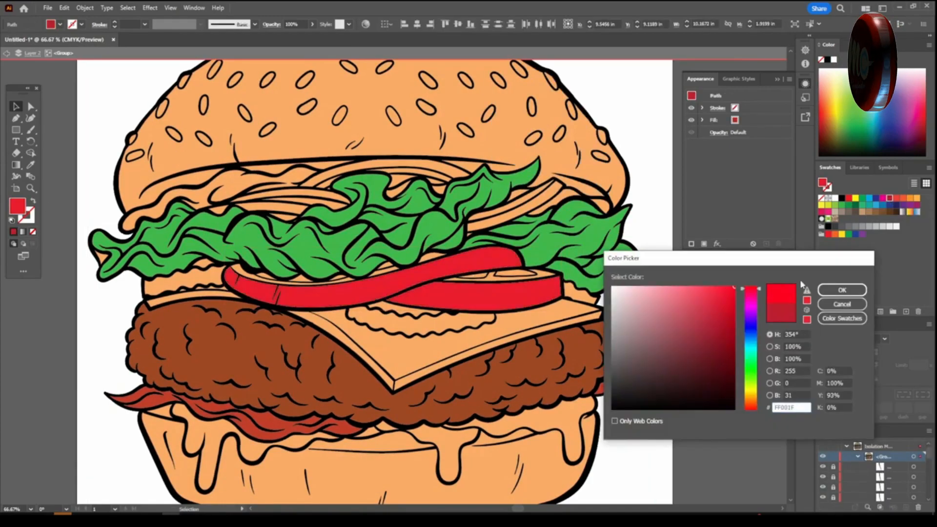
{"action": "left_click", "coordinate": [844, 291]}
{"action": "left_click", "coordinate": [743, 413]}
Fill the pickle slices on the cheese and under the lettuce with olive green.
{"action": "key", "text": "ctrl+plus"}
{"action": "scroll", "coordinate": [661, 371], "scroll_direction": "up", "scroll_amount": 1}
{"action": "left_click", "coordinate": [658, 331]}
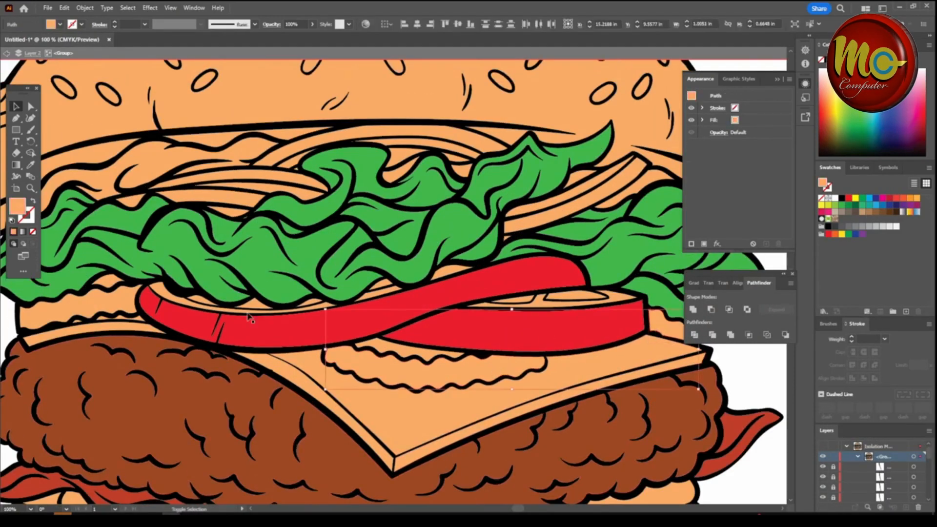
{"action": "double_click", "coordinate": [823, 182]}
{"action": "left_click", "coordinate": [751, 383]}
{"action": "mouse_move", "coordinate": [703, 306]}
{"action": "left_mouse_down"}
{"action": "mouse_move", "coordinate": [726, 328]}
{"action": "mouse_move", "coordinate": [743, 306]}
{"action": "left_mouse_up"}
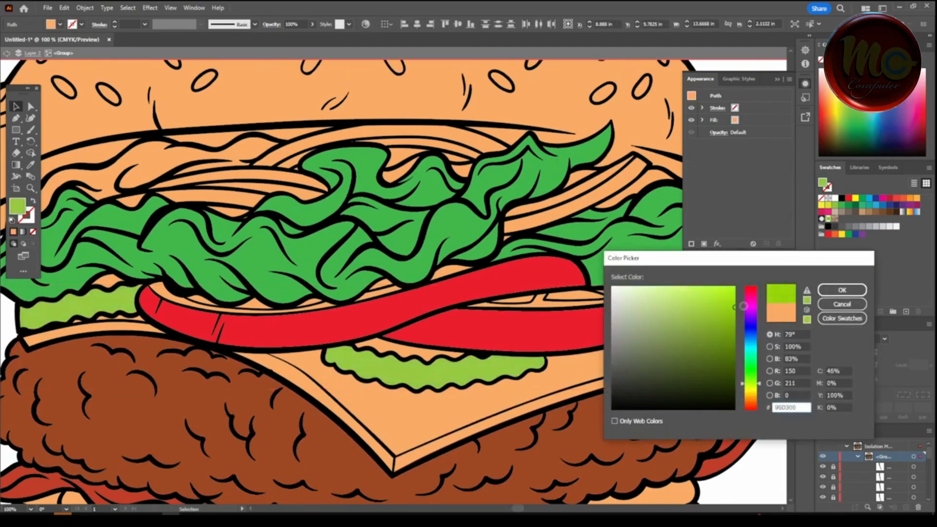
{"action": "left_click", "coordinate": [842, 290]}
Fill the right-hand front edge of the cheese slice with the orange swatch.
{"action": "left_click", "coordinate": [581, 394]}
{"action": "left_click", "coordinate": [581, 394]}
{"action": "left_click", "coordinate": [911, 199]}
Fill the left-hand edges of the cheese slice with brown 965309 and its top face with yellow-orange.
{"action": "left_click", "coordinate": [305, 384]}
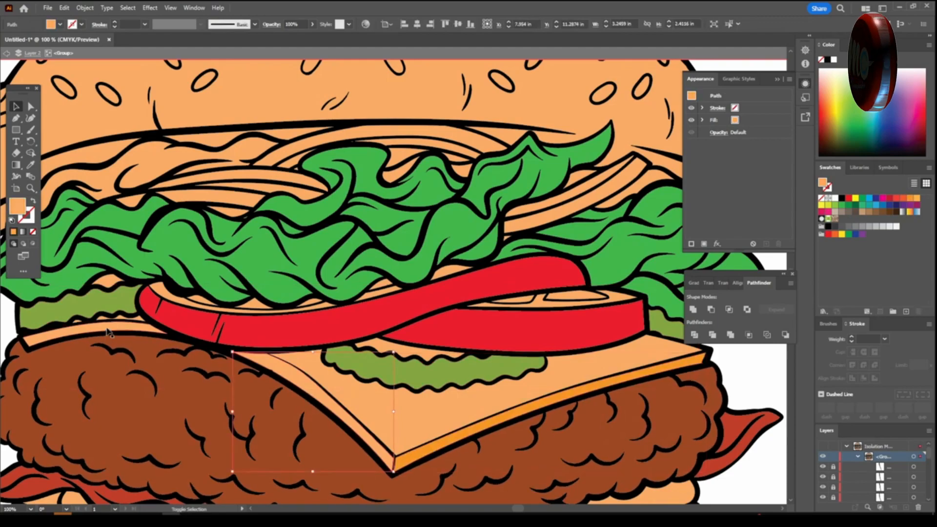
{"action": "left_click", "coordinate": [107, 328], "text": "shift"}
{"action": "left_click", "coordinate": [912, 199]}
{"action": "double_click", "coordinate": [18, 206]}
{"action": "left_click", "coordinate": [728, 337]}
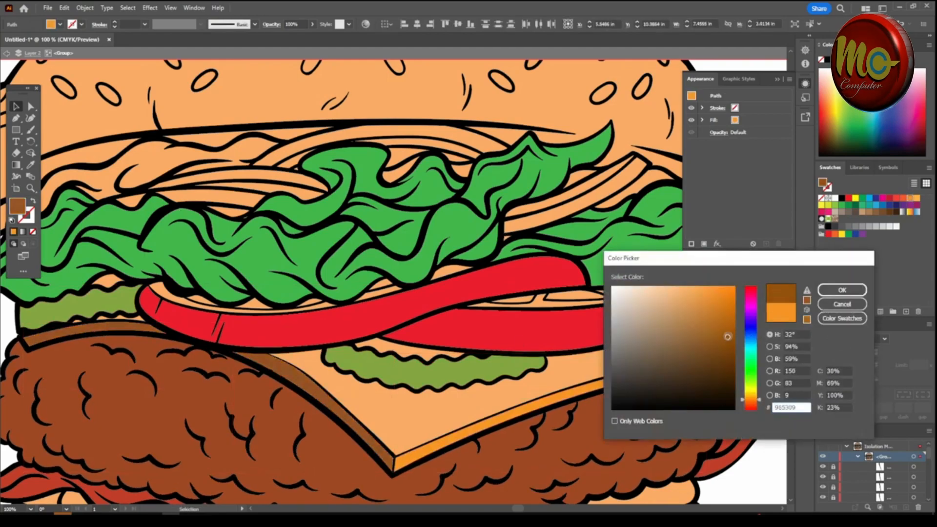
{"action": "left_click", "coordinate": [843, 291]}
{"action": "left_click", "coordinate": [86, 322]}
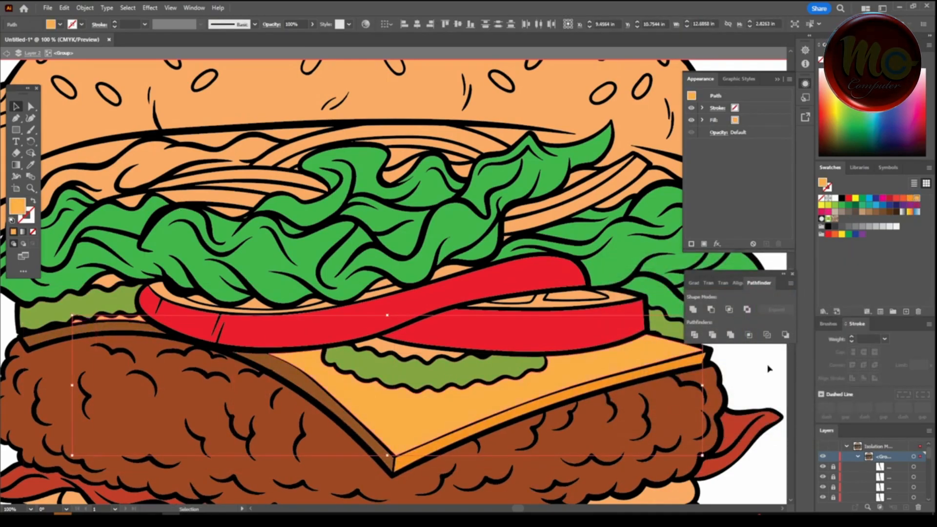
{"action": "left_click", "coordinate": [769, 365]}
Fill the sauce under the top bun with cream FFE4B3.
{"action": "key", "text": "ctrl+minus"}
{"action": "key", "text": "ctrl+minus"}
{"action": "key", "text": "ctrl+minus"}
{"action": "key", "text": "ctrl+plus"}
{"action": "key", "text": "ctrl+plus"}
{"action": "left_click", "coordinate": [234, 249]}
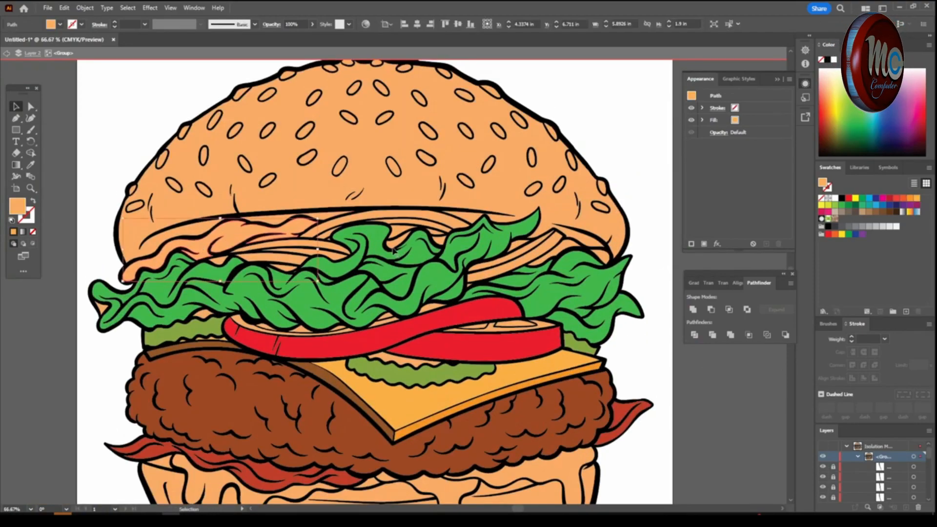
{"action": "double_click", "coordinate": [18, 206]}
{"action": "left_click", "coordinate": [649, 287]}
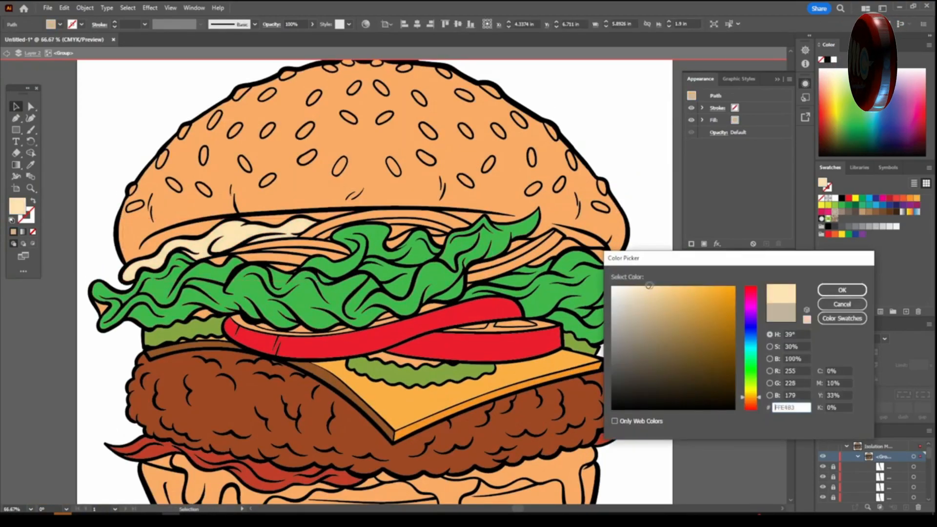
{"action": "left_click", "coordinate": [837, 293]}
{"action": "left_click", "coordinate": [739, 411]}
Fill the sauce drip at the right end of the bottom bun with the crimson swatch.
{"action": "key", "text": "ctrl+minus"}
{"action": "key", "text": "ctrl+minus"}
{"action": "key", "text": "ctrl+plus"}
{"action": "key", "text": "ctrl+plus"}
{"action": "scroll", "coordinate": [729, 385], "scroll_direction": "down", "scroll_amount": 3}
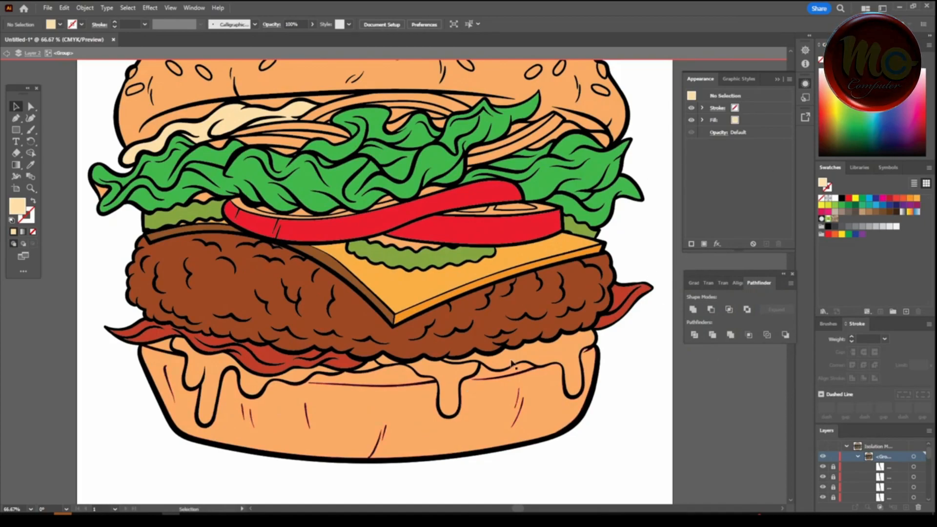
{"action": "left_click", "coordinate": [463, 372]}
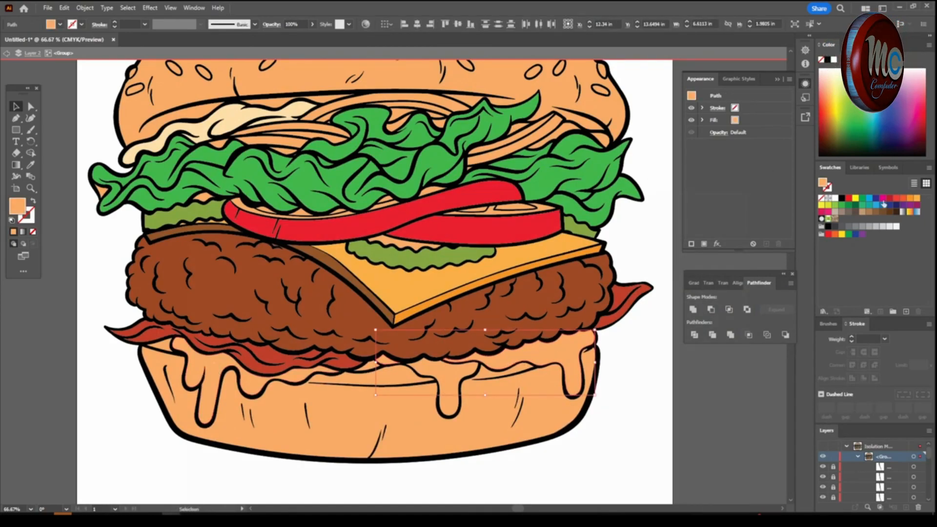
{"action": "left_click", "coordinate": [890, 199]}
Fill the remaining sauce drips on the bottom bun with the upper sauce's cream colour using the Eyedropper.
{"action": "left_click", "coordinate": [449, 380]}
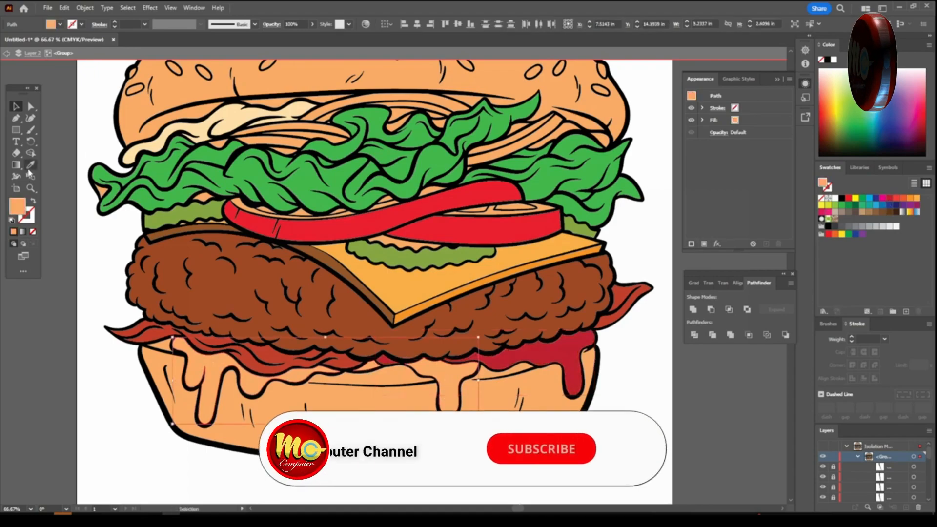
{"action": "left_click", "coordinate": [31, 165]}
{"action": "left_click", "coordinate": [129, 155]}
{"action": "left_click", "coordinate": [16, 106]}
{"action": "left_click", "coordinate": [92, 276]}
Fill the outer bands of the onion rings with a pinkish purple.
{"action": "key", "text": "ctrl+minus"}
{"action": "key", "text": "ctrl+minus"}
{"action": "scroll", "coordinate": [636, 401], "scroll_direction": "up", "scroll_amount": 2}
{"action": "key", "text": "ctrl+plus"}
{"action": "key", "text": "ctrl+plus"}
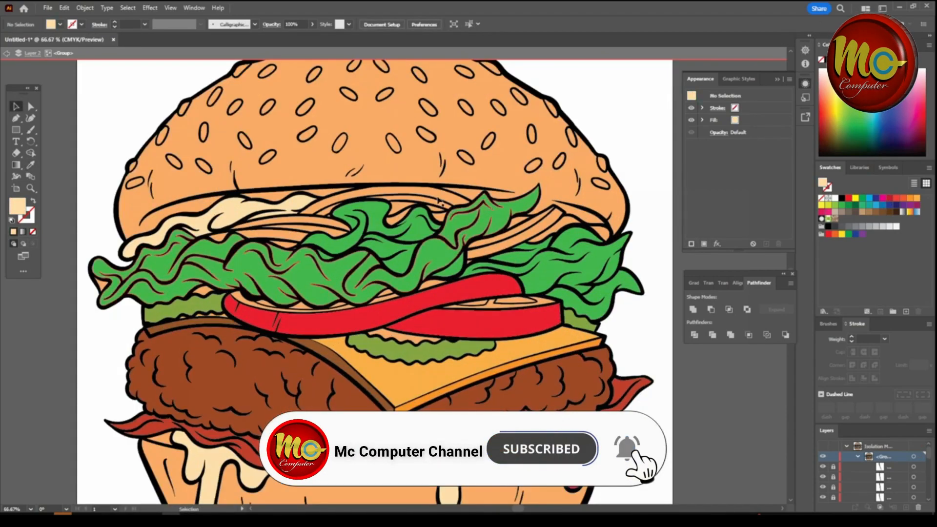
{"action": "left_click", "coordinate": [498, 242]}
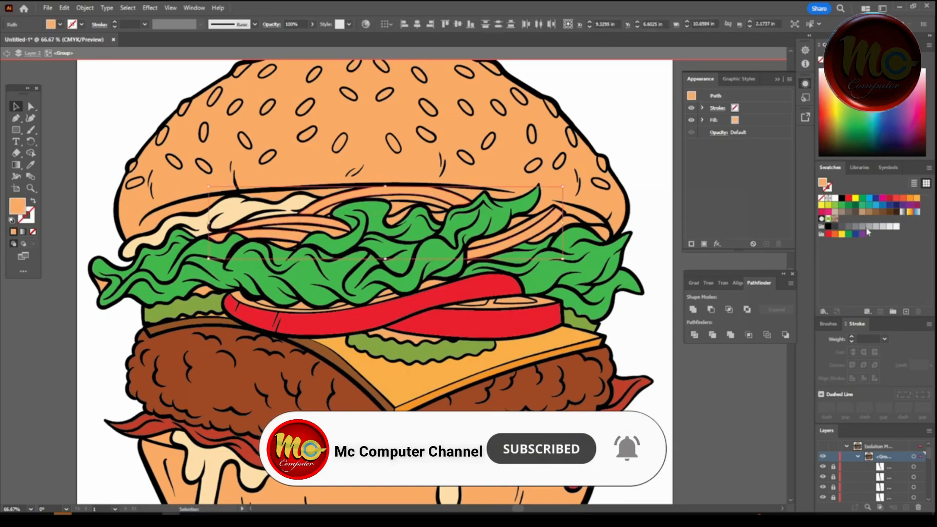
{"action": "left_click", "coordinate": [911, 206]}
{"action": "double_click", "coordinate": [17, 206]}
{"action": "left_click", "coordinate": [677, 313]}
{"action": "left_click", "coordinate": [757, 302]}
{"action": "left_click", "coordinate": [842, 290]}
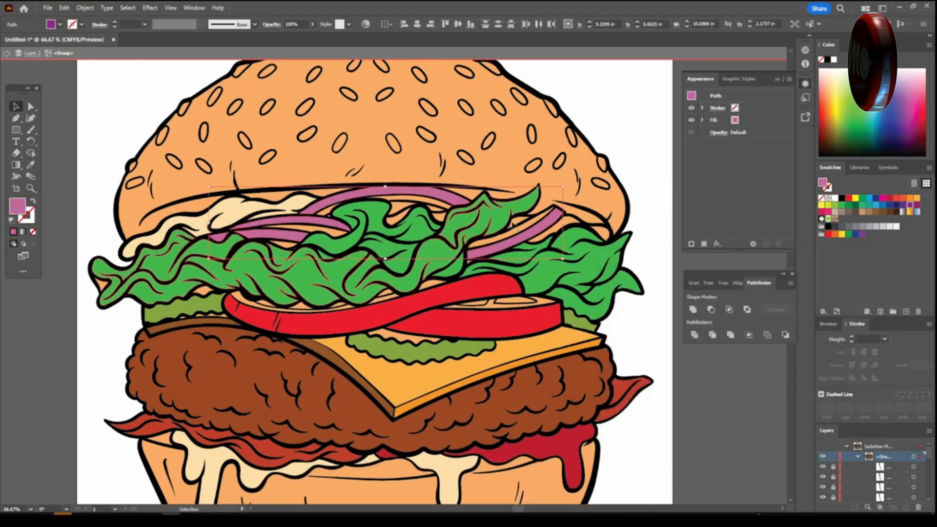
Fill the inner bands of the three onion rings with light pink.
{"action": "left_click", "coordinate": [516, 229]}
{"action": "left_click", "coordinate": [420, 201], "text": "shift"}
{"action": "left_click", "coordinate": [287, 246], "text": "shift"}
{"action": "double_click", "coordinate": [18, 206]}
{"action": "left_click", "coordinate": [753, 300]}
{"action": "left_click_drag", "start_coordinate": [699, 306], "coordinate": [646, 283]}
{"action": "left_click", "coordinate": [842, 290]}
{"action": "left_click", "coordinate": [772, 410]}
Fill the small orange gaps around the onion rings with the lettuce green using the Eyedropper.
{"action": "scroll", "coordinate": [674, 391], "scroll_direction": "down", "scroll_amount": 3}
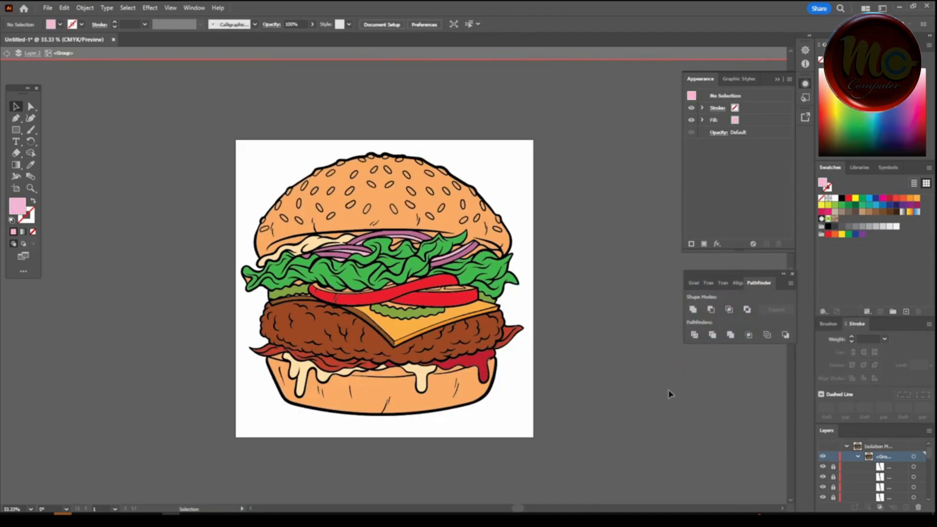
{"action": "scroll", "coordinate": [674, 383], "scroll_direction": "up", "scroll_amount": 4}
{"action": "left_click", "coordinate": [590, 253]}
{"action": "left_click", "coordinate": [659, 256], "text": "shift"}
{"action": "left_click", "coordinate": [536, 242], "text": "shift"}
{"action": "left_click", "coordinate": [349, 239], "text": "shift"}
{"action": "left_click", "coordinate": [31, 165]}
{"action": "left_click", "coordinate": [216, 324]}
{"action": "key", "text": "v"}
{"action": "left_click", "coordinate": [720, 395]}
{"action": "key", "text": "ctrl+minus"}
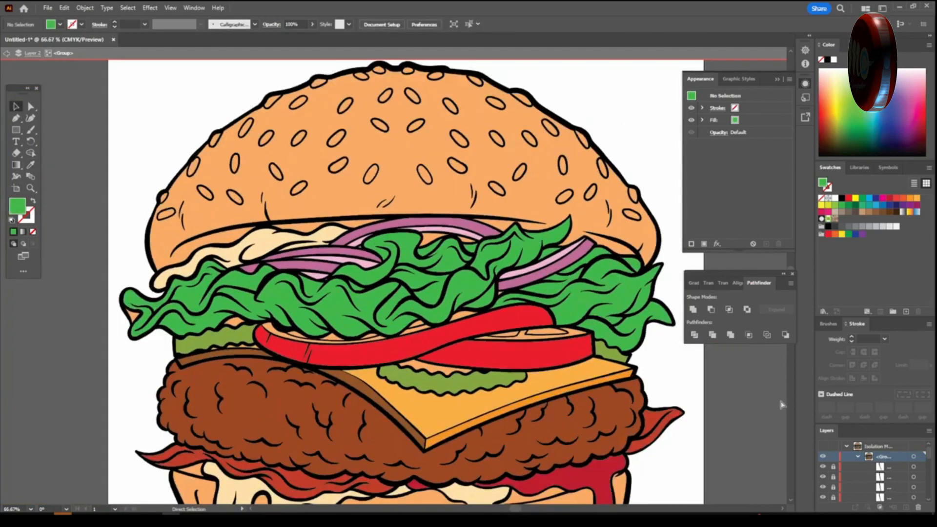
Fill the remaining orange gaps at the lettuce's lower and left edges with the lettuce green using the Eyedropper.
{"action": "left_click", "coordinate": [234, 322]}
{"action": "left_click", "coordinate": [131, 316], "text": "shift"}
{"action": "left_click", "coordinate": [31, 165]}
{"action": "left_click", "coordinate": [200, 317]}
{"action": "left_click", "coordinate": [17, 106]}
{"action": "left_click", "coordinate": [97, 233]}
Fill the upper face of the pickle slice on the cheese with a lighter tint of the pickle green.
{"action": "left_click", "coordinate": [435, 367]}
{"action": "left_click", "coordinate": [30, 165]}
{"action": "left_click", "coordinate": [210, 340]}
{"action": "double_click", "coordinate": [17, 206]}
{"action": "left_click_drag", "start_coordinate": [668, 303], "coordinate": [672, 319]}
{"action": "left_click", "coordinate": [840, 291]}
{"action": "left_click", "coordinate": [16, 106]}
{"action": "left_click", "coordinate": [98, 273]}
{"action": "key", "text": "ctrl+minus"}
{"action": "key", "text": "ctrl+minus"}
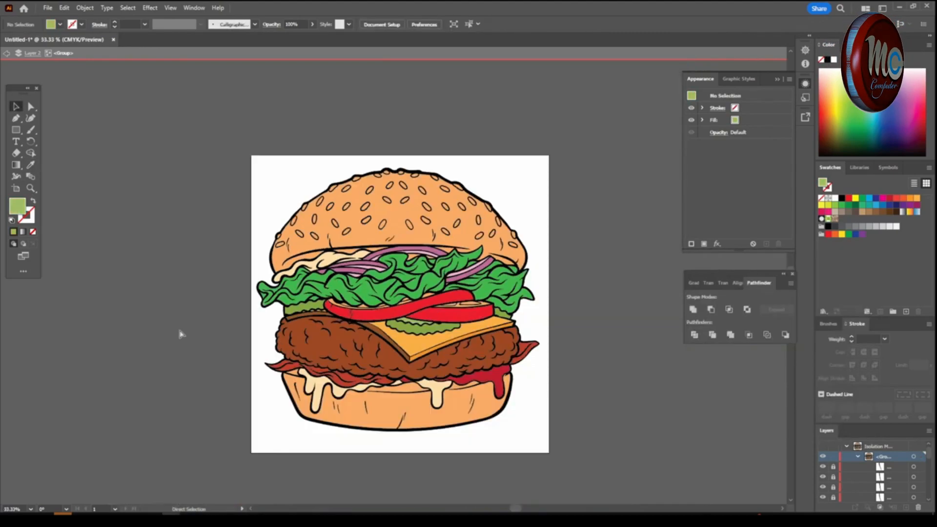
Fill the orange inner faces of the tomato slices with light red FF5A5A.
{"action": "key", "text": "ctrl+plus"}
{"action": "key", "text": "ctrl+plus"}
{"action": "key", "text": "ctrl+plus"}
{"action": "scroll", "coordinate": [414, 343], "scroll_direction": "left", "scroll_amount": 1}
{"action": "left_click", "coordinate": [347, 351]}
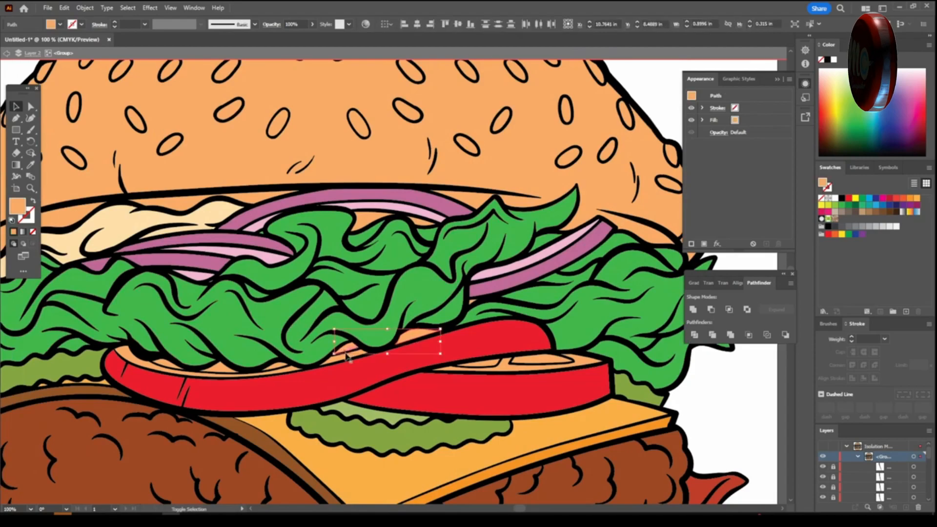
{"action": "left_click", "coordinate": [165, 364], "text": "shift"}
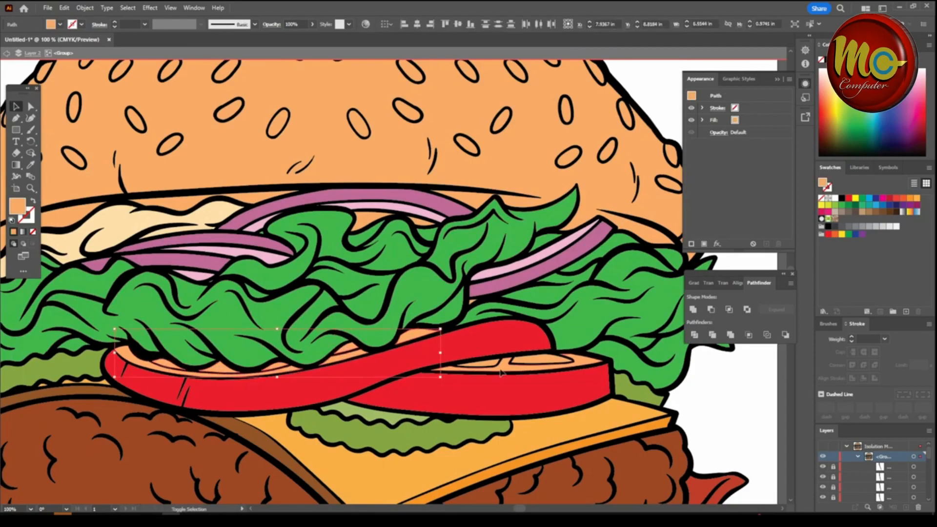
{"action": "left_click", "coordinate": [890, 198]}
{"action": "double_click", "coordinate": [18, 206]}
{"action": "left_click_drag", "start_coordinate": [676, 312], "coordinate": [692, 274]}
{"action": "left_click", "coordinate": [837, 290]}
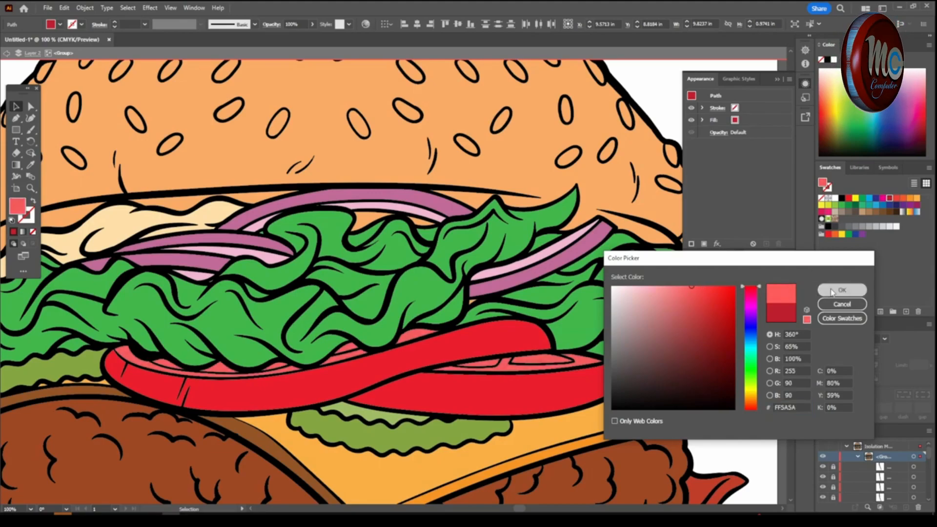
{"action": "left_click", "coordinate": [741, 423]}
Fill several sesame seeds on the top bun with a light peach colour.
{"action": "key", "text": "ctrl+minus"}
{"action": "key", "text": "ctrl+minus"}
{"action": "key", "text": "ctrl+minus"}
{"action": "key", "text": "ctrl+plus"}
{"action": "left_click", "coordinate": [577, 355]}
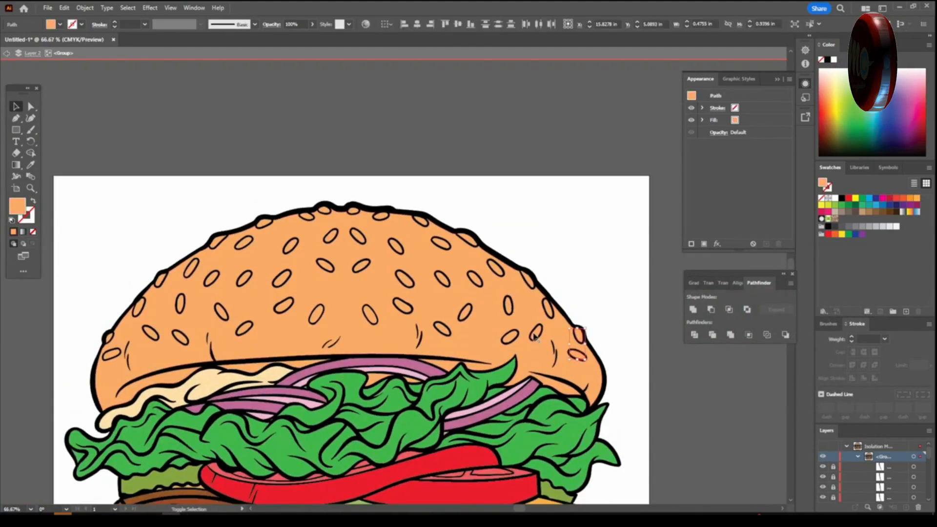
{"action": "left_click", "coordinate": [509, 309], "text": "shift"}
{"action": "left_click", "coordinate": [318, 315], "text": "shift"}
{"action": "left_click", "coordinate": [862, 212]}
{"action": "double_click", "coordinate": [823, 182]}
{"action": "left_click_drag", "start_coordinate": [657, 310], "coordinate": [645, 280]}
{"action": "left_click", "coordinate": [824, 291]}
{"action": "left_click", "coordinate": [556, 179]}
Fill the orange sesame seeds across the middle and right of the top bun with the same peach using the Eyedropper.
{"action": "key", "text": "ctrl+minus"}
{"action": "key", "text": "ctrl+minus"}
{"action": "key", "text": "ctrl+1"}
{"action": "left_click_drag", "start_coordinate": [420, 364], "coordinate": [586, 231]}
{"action": "left_click_drag", "start_coordinate": [513, 227], "coordinate": [442, 247]}
{"action": "left_click_drag", "start_coordinate": [449, 188], "coordinate": [370, 229]}
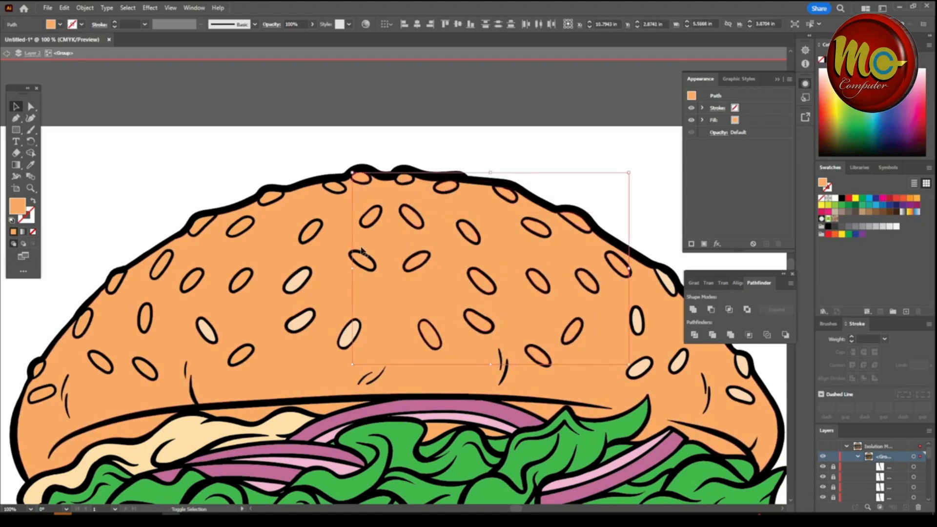
{"action": "left_click", "coordinate": [311, 236], "text": "shift"}
{"action": "left_click", "coordinate": [341, 188], "text": "shift"}
{"action": "left_click", "coordinate": [30, 165]}
{"action": "left_click", "coordinate": [301, 326]}
{"action": "left_click", "coordinate": [16, 106]}
{"action": "left_click", "coordinate": [312, 149]}
Fill the remaining seeds on the left and top of the bun with the same peach and exit isolation mode.
{"action": "left_click_drag", "start_coordinate": [452, 190], "coordinate": [98, 365]}
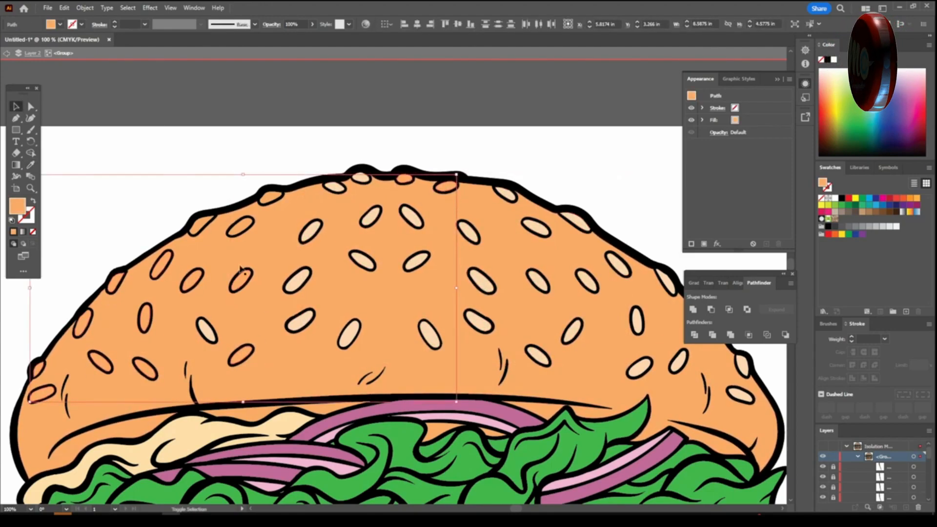
{"action": "left_click", "coordinate": [30, 165]}
{"action": "left_click", "coordinate": [307, 235]}
{"action": "left_click", "coordinate": [16, 107]}
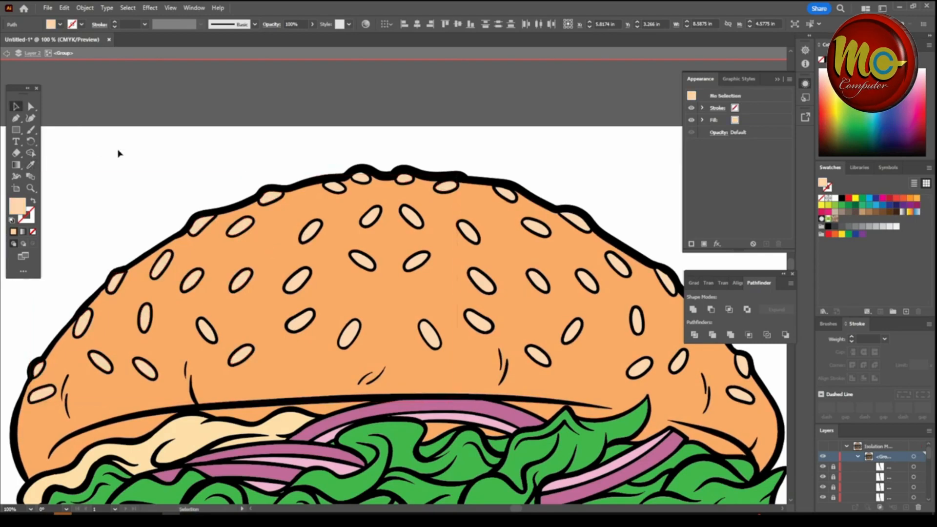
{"action": "double_click", "coordinate": [119, 152]}
Duplicate Layer 2 and isolate the burger group in the duplicate with the original layer hidden.
{"action": "key", "text": "ctrl+minus"}
{"action": "key", "text": "ctrl+minus"}
{"action": "key", "text": "ctrl+minus"}
{"action": "scroll", "coordinate": [514, 415], "scroll_direction": "down", "scroll_amount": 2}
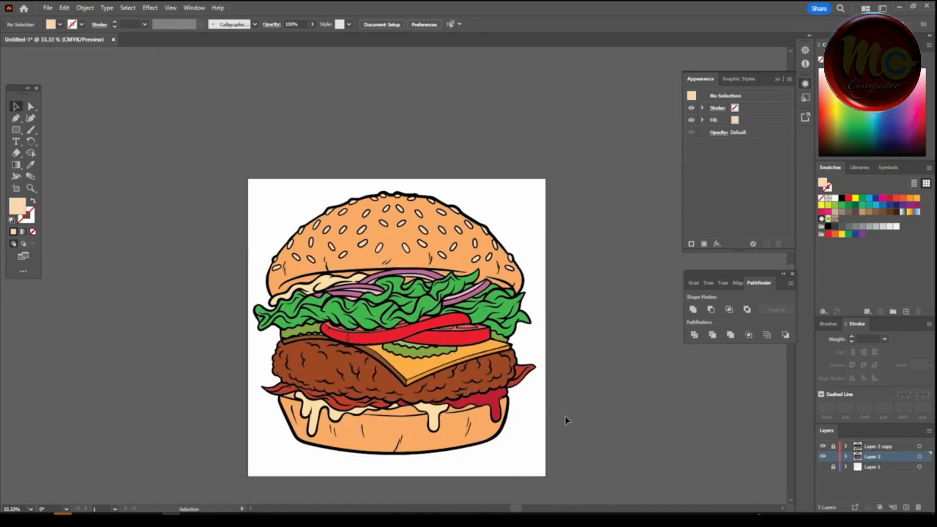
{"action": "scroll", "coordinate": [560, 421], "scroll_direction": "right", "scroll_amount": 1}
{"action": "key", "text": "ctrl+plus"}
{"action": "scroll", "coordinate": [560, 423], "scroll_direction": "down", "scroll_amount": 2}
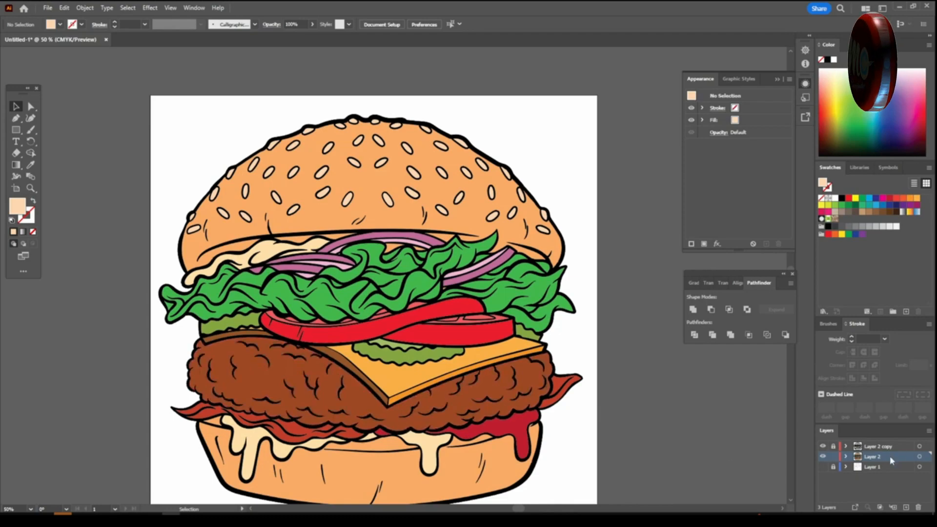
{"action": "left_click_drag", "start_coordinate": [867, 460], "coordinate": [906, 508]}
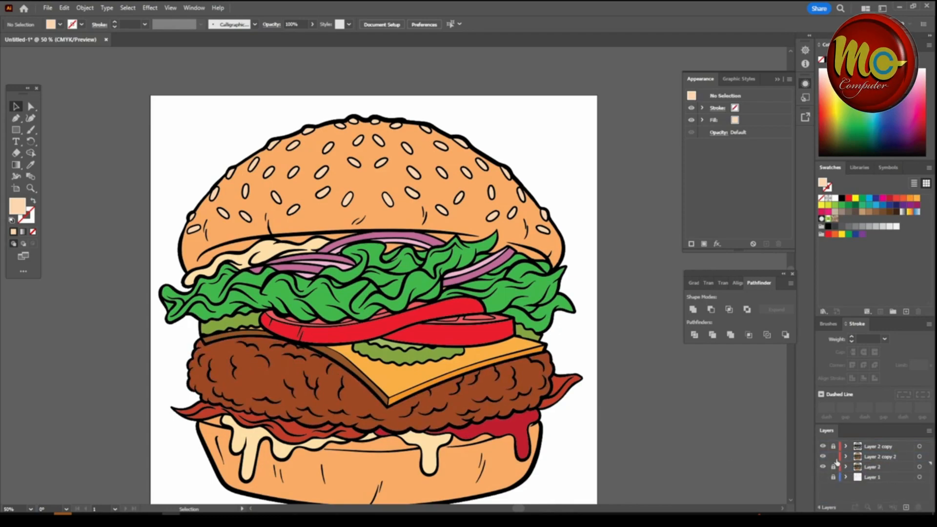
{"action": "key", "text": "ctrl+plus"}
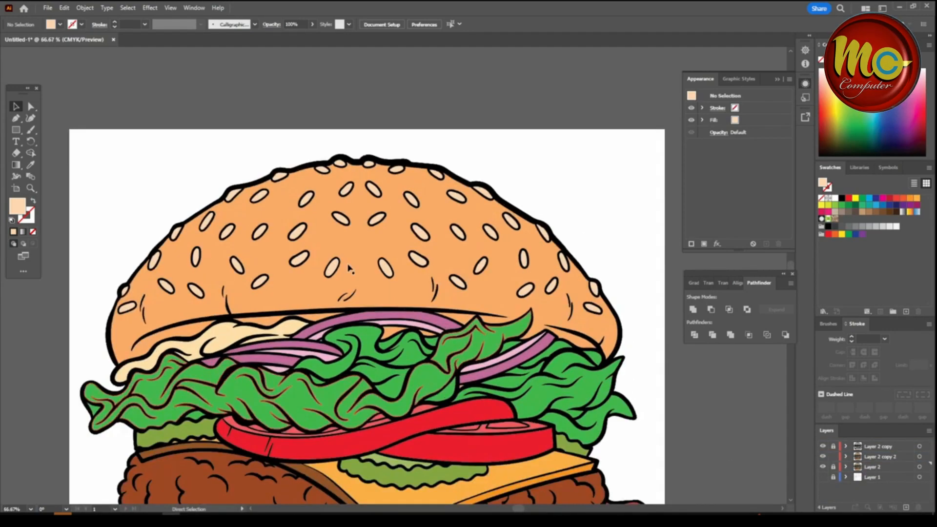
{"action": "left_click", "coordinate": [823, 467]}
{"action": "right_click", "coordinate": [366, 268]}
{"action": "left_click", "coordinate": [401, 398]}
Delete the orange bun fills and the brown patty fill from Layer 2 copy 2 and show Layer 2 again.
{"action": "left_click", "coordinate": [356, 271]}
{"action": "key", "text": "Delete"}
{"action": "left_click", "coordinate": [394, 333]}
{"action": "key", "text": "Delete"}
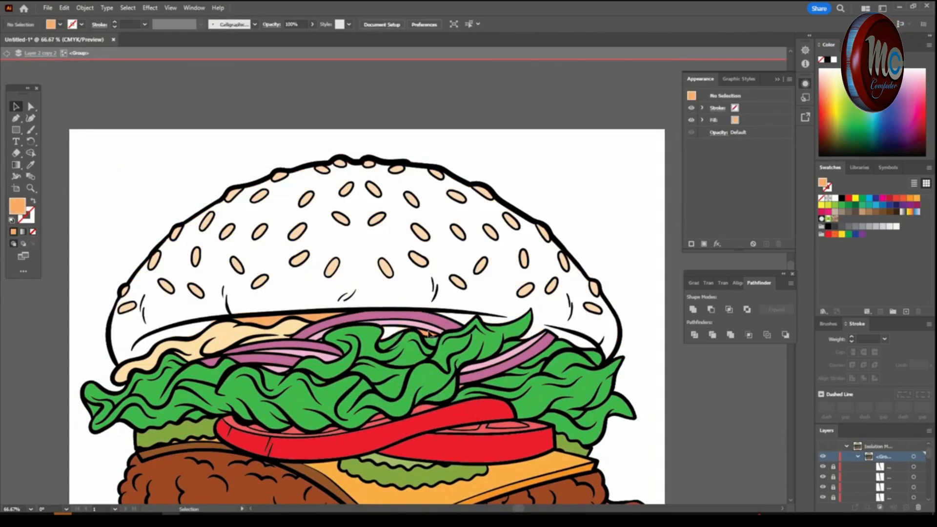
{"action": "key", "text": "ctrl+minus"}
{"action": "scroll", "coordinate": [491, 387], "scroll_direction": "down", "scroll_amount": 2}
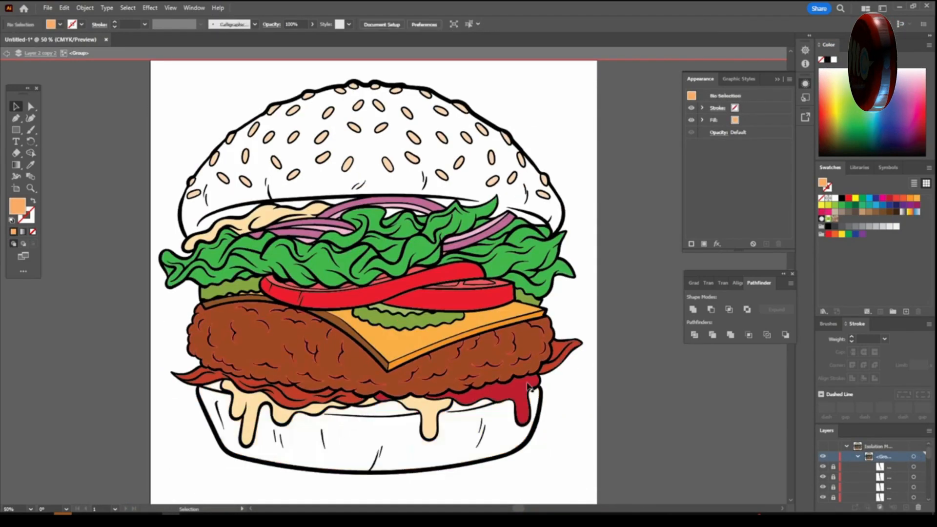
{"action": "left_click", "coordinate": [263, 343]}
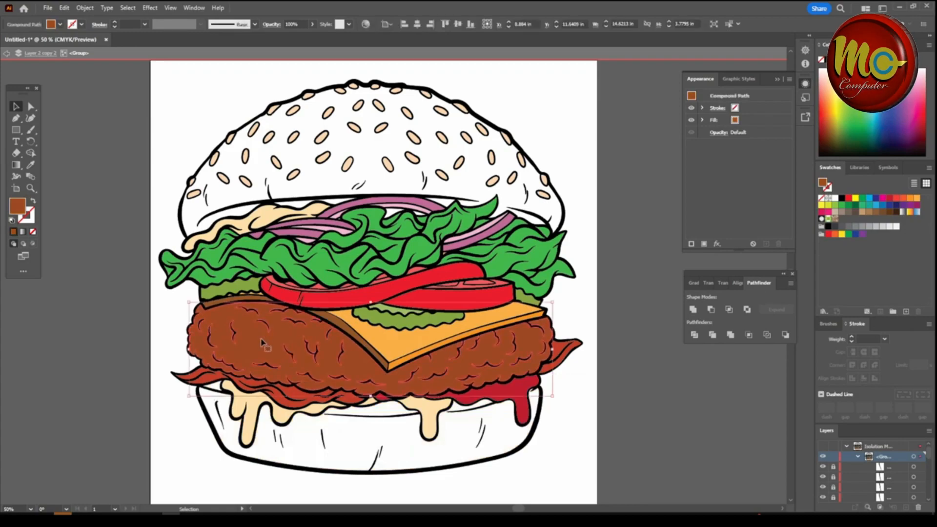
{"action": "key", "text": "Delete"}
{"action": "double_click", "coordinate": [722, 431]}
{"action": "left_click", "coordinate": [823, 467]}
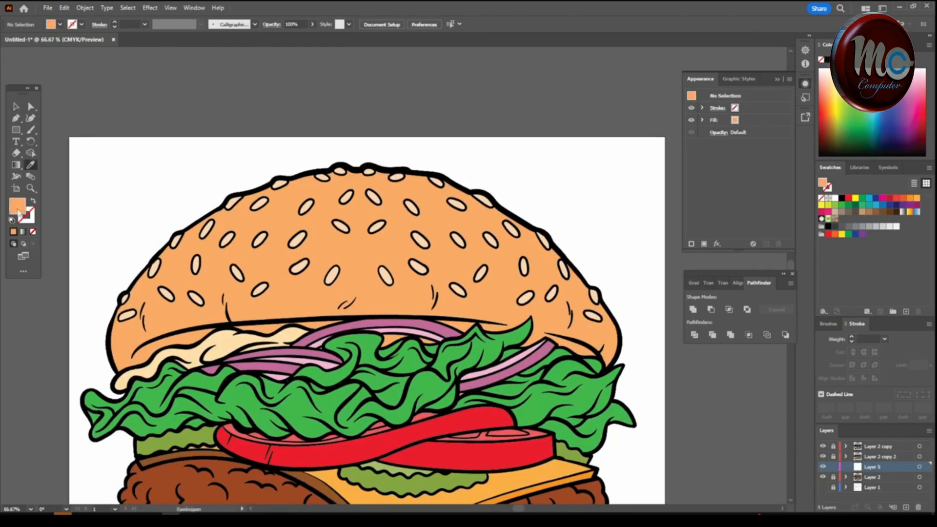
Draw a darker orange shadow along the underside of the top bun on Layer 5 with the Pencil tool.
{"action": "double_click", "coordinate": [17, 207]}
{"action": "left_click_drag", "start_coordinate": [751, 401], "coordinate": [745, 404]}
{"action": "left_click", "coordinate": [842, 290]}
{"action": "left_click_drag", "start_coordinate": [31, 130], "coordinate": [64, 143]}
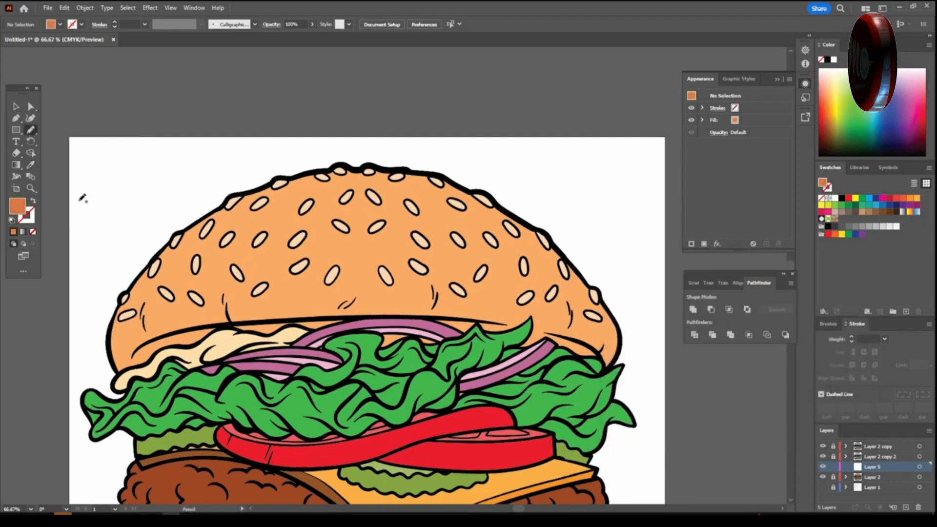
{"action": "scroll", "coordinate": [82, 198], "scroll_direction": "up", "scroll_amount": 1}
{"action": "key", "text": "ctrl+plus"}
{"action": "key", "text": "ctrl+minus"}
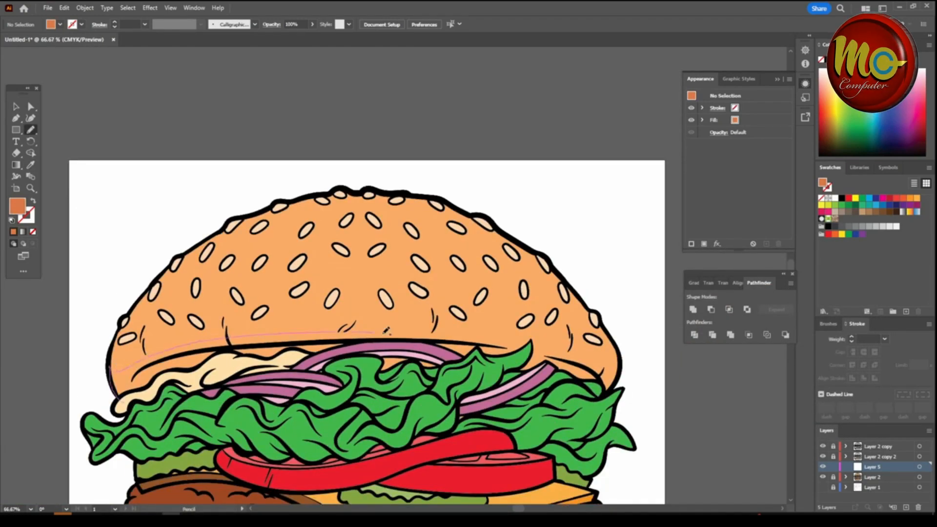
{"action": "left_click_drag", "start_coordinate": [584, 418], "coordinate": [122, 402]}
{"action": "key", "text": "ctrl+plus"}
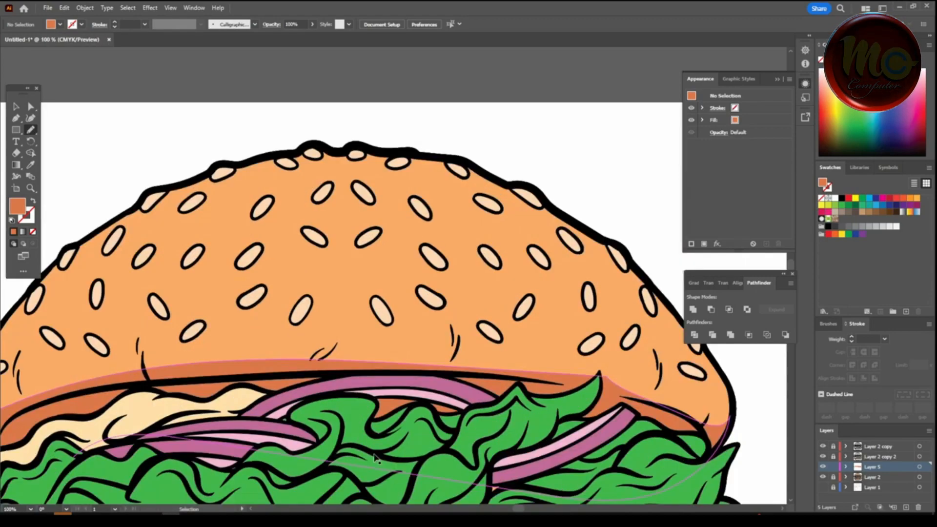
Draw darker orange shading on the top bun's left edge and a large curved shadow over its right side.
{"action": "scroll", "coordinate": [378, 452], "scroll_direction": "left", "scroll_amount": 1}
{"action": "key", "text": "ctrl+minus"}
{"action": "scroll", "coordinate": [379, 452], "scroll_direction": "up", "scroll_amount": 1}
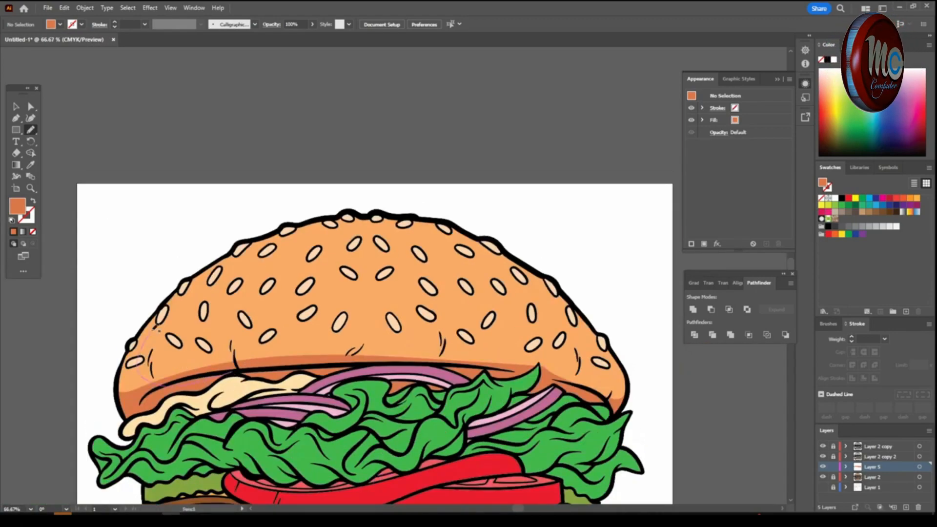
{"action": "left_click_drag", "start_coordinate": [150, 336], "coordinate": [149, 392]}
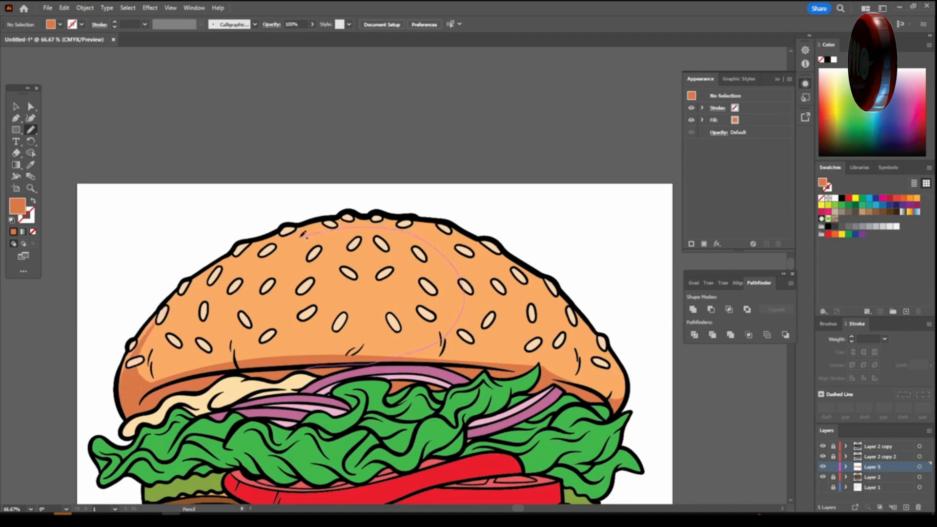
{"action": "left_click_drag", "start_coordinate": [580, 319], "coordinate": [309, 368]}
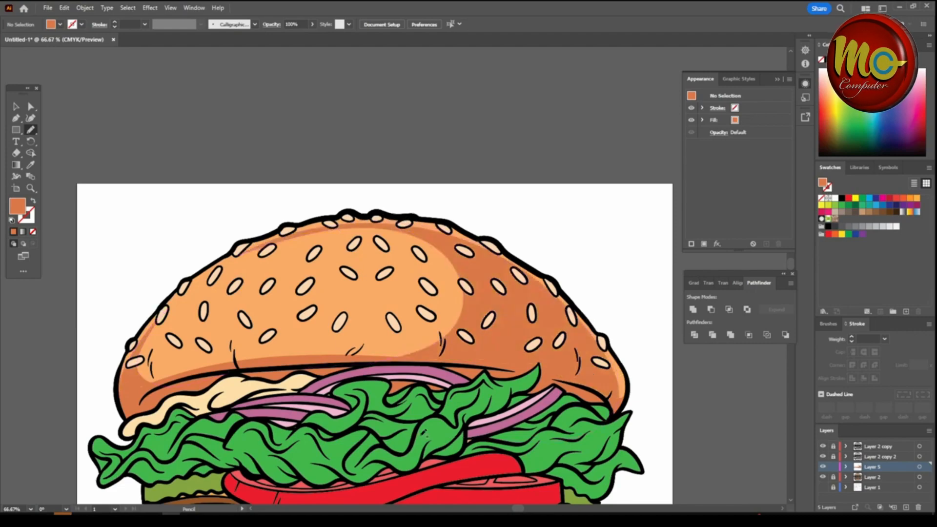
Fill the unshaded slivers along the upper and right outline of the top bun with the darker orange using the Pencil.
{"action": "key", "text": "ctrl+minus"}
{"action": "key", "text": "ctrl+minus"}
{"action": "key", "text": "ctrl+minus"}
{"action": "key", "text": "ctrl+minus"}
{"action": "scroll", "coordinate": [471, 456], "scroll_direction": "down", "scroll_amount": 1}
{"action": "key", "text": "ctrl+plus"}
{"action": "key", "text": "ctrl+plus"}
{"action": "key", "text": "ctrl+plus"}
{"action": "scroll", "coordinate": [471, 456], "scroll_direction": "up", "scroll_amount": 1}
{"action": "key", "text": "ctrl+plus"}
{"action": "key", "text": "ctrl+plus"}
{"action": "scroll", "coordinate": [470, 456], "scroll_direction": "up", "scroll_amount": 2}
{"action": "mouse_move", "coordinate": [462, 293]}
{"action": "left_mouse_down"}
{"action": "mouse_move", "coordinate": [530, 221]}
{"action": "mouse_move", "coordinate": [364, 287]}
{"action": "left_mouse_up"}
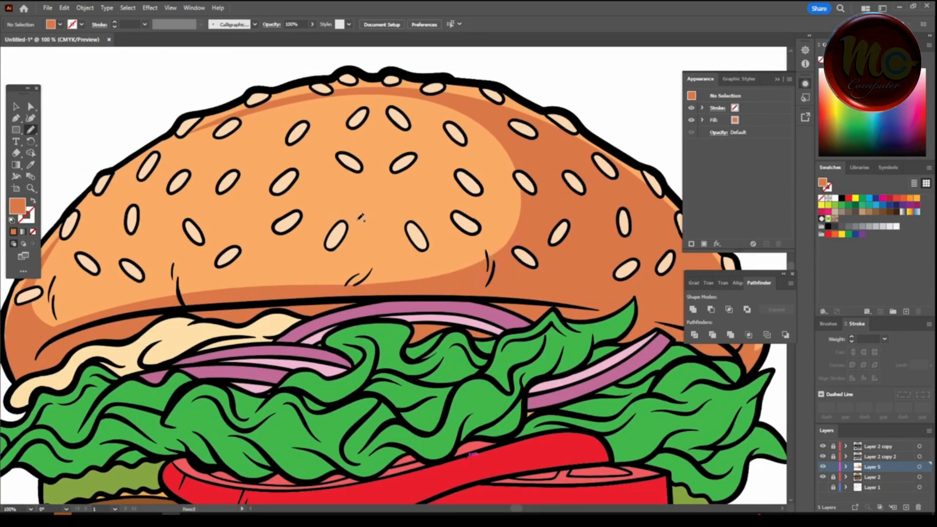
{"action": "scroll", "coordinate": [349, 281], "scroll_direction": "up", "scroll_amount": 6}
{"action": "left_click_drag", "start_coordinate": [233, 260], "coordinate": [164, 283]}
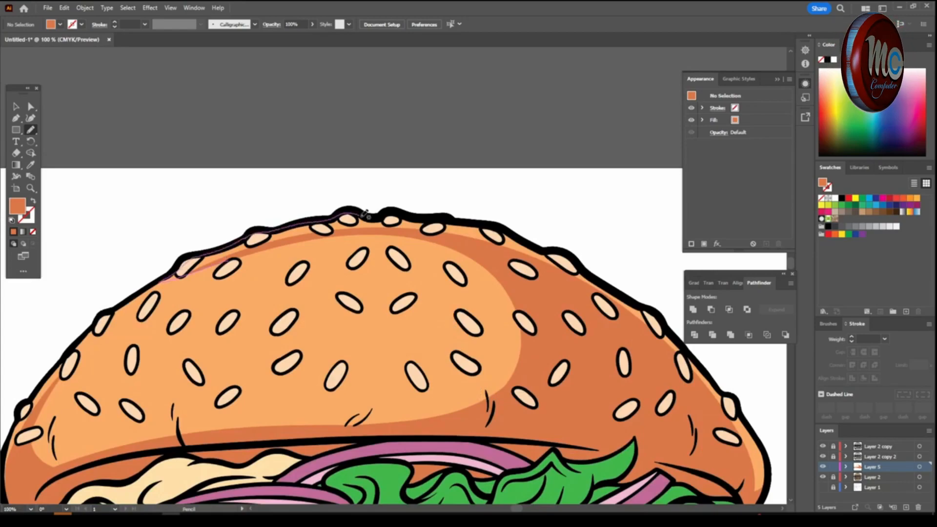
{"action": "left_click_drag", "start_coordinate": [410, 233], "coordinate": [654, 345]}
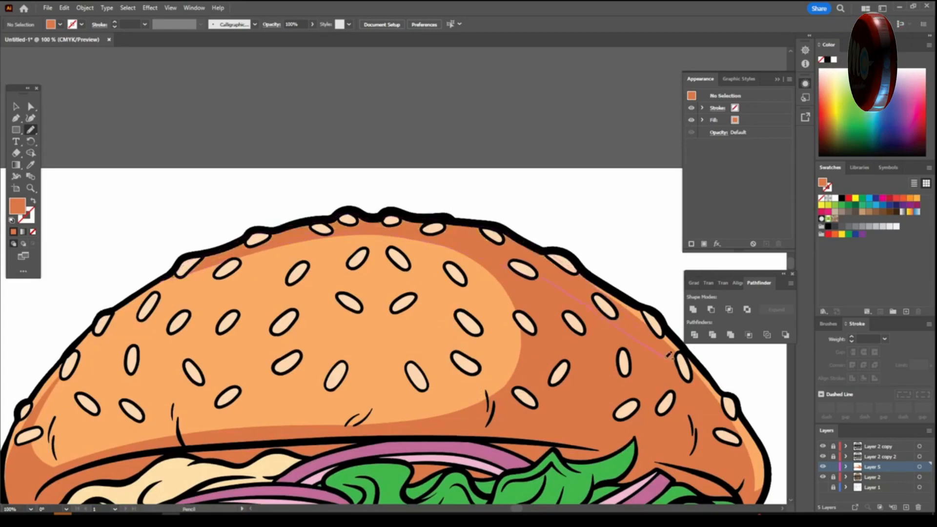
Draw small darker orange shadows beside the sesame seeds in the light area of the top bun.
{"action": "key", "text": "ctrl+minus"}
{"action": "key", "text": "ctrl+minus"}
{"action": "key", "text": "ctrl+minus"}
{"action": "key", "text": "ctrl+plus"}
{"action": "scroll", "coordinate": [488, 352], "scroll_direction": "down", "scroll_amount": 2}
{"action": "key", "text": "ctrl+plus"}
{"action": "key", "text": "ctrl+plus"}
{"action": "key", "text": "ctrl+plus"}
{"action": "scroll", "coordinate": [402, 336], "scroll_direction": "up", "scroll_amount": 3}
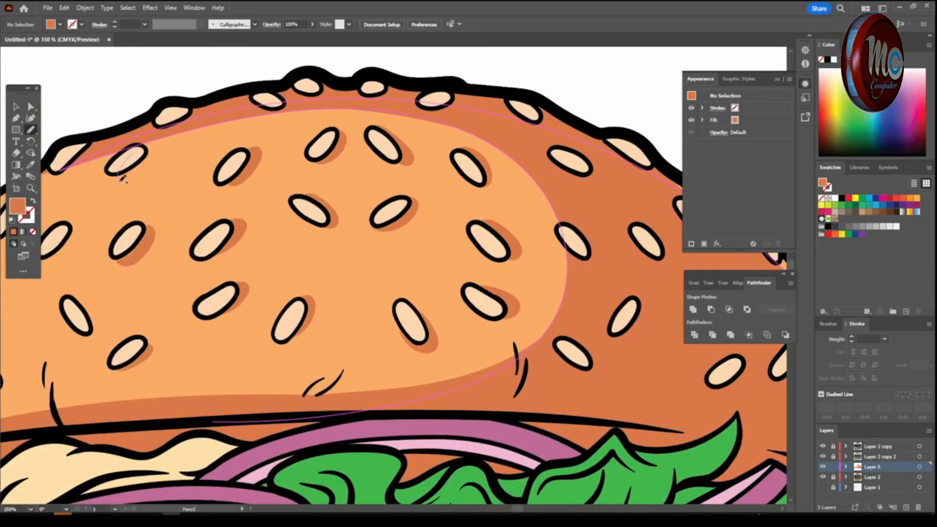
{"action": "left_click_drag", "start_coordinate": [133, 155], "coordinate": [126, 163]}
{"action": "scroll", "coordinate": [386, 244], "scroll_direction": "down", "scroll_amount": 3}
{"action": "scroll", "coordinate": [293, 254], "scroll_direction": "down", "scroll_amount": 1}
{"action": "scroll", "coordinate": [281, 244], "scroll_direction": "up", "scroll_amount": 3}
{"action": "scroll", "coordinate": [293, 254], "scroll_direction": "up", "scroll_amount": 1}
{"action": "left_click_drag", "start_coordinate": [299, 267], "coordinate": [302, 278]}
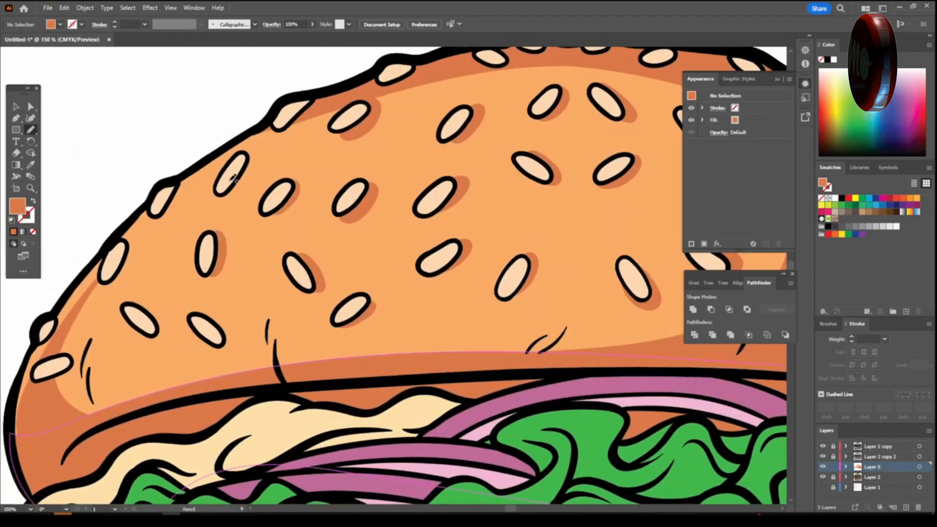
{"action": "left_click_drag", "start_coordinate": [194, 187], "coordinate": [172, 192]}
Draw darker orange shadows on the bottom bun along its upper edge and around the cream and red sauce drips.
{"action": "scroll", "coordinate": [394, 276], "scroll_direction": "down", "scroll_amount": 4}
{"action": "scroll", "coordinate": [489, 493], "scroll_direction": "up", "scroll_amount": 2}
{"action": "left_click_drag", "start_coordinate": [578, 361], "coordinate": [295, 321]}
{"action": "key", "text": "ctrl+z"}
{"action": "mouse_move", "coordinate": [225, 372]}
{"action": "left_mouse_down"}
{"action": "mouse_move", "coordinate": [536, 382]}
{"action": "mouse_move", "coordinate": [582, 356]}
{"action": "mouse_move", "coordinate": [451, 370]}
{"action": "mouse_move", "coordinate": [330, 364]}
{"action": "left_mouse_up"}
{"action": "left_click_drag", "start_coordinate": [445, 402], "coordinate": [442, 406]}
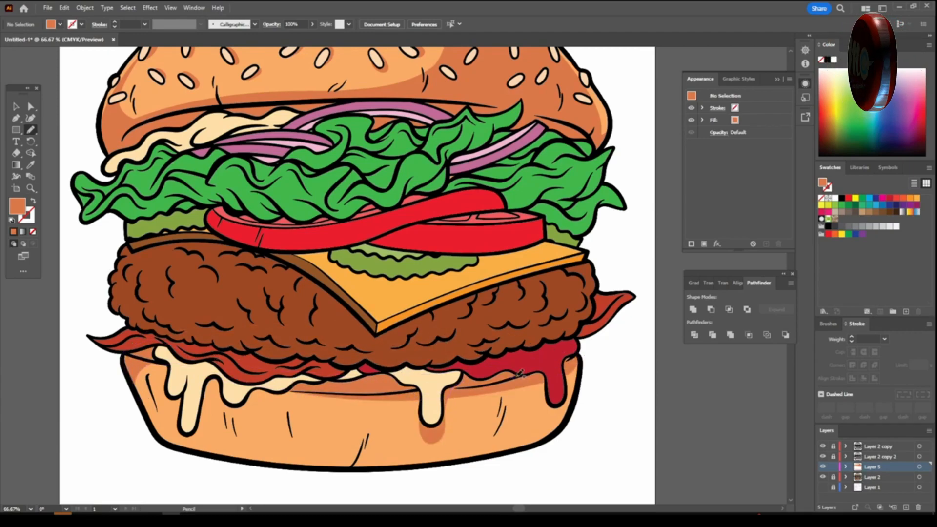
{"action": "left_click_drag", "start_coordinate": [537, 367], "coordinate": [535, 369]}
Shade the middle and remaining edges of the bottom bun in darker orange, leaving two light patches.
{"action": "mouse_move", "coordinate": [293, 388]}
{"action": "left_mouse_down"}
{"action": "mouse_move", "coordinate": [263, 398]}
{"action": "mouse_move", "coordinate": [292, 387]}
{"action": "mouse_move", "coordinate": [335, 465]}
{"action": "mouse_move", "coordinate": [447, 453]}
{"action": "mouse_move", "coordinate": [283, 392]}
{"action": "left_mouse_up"}
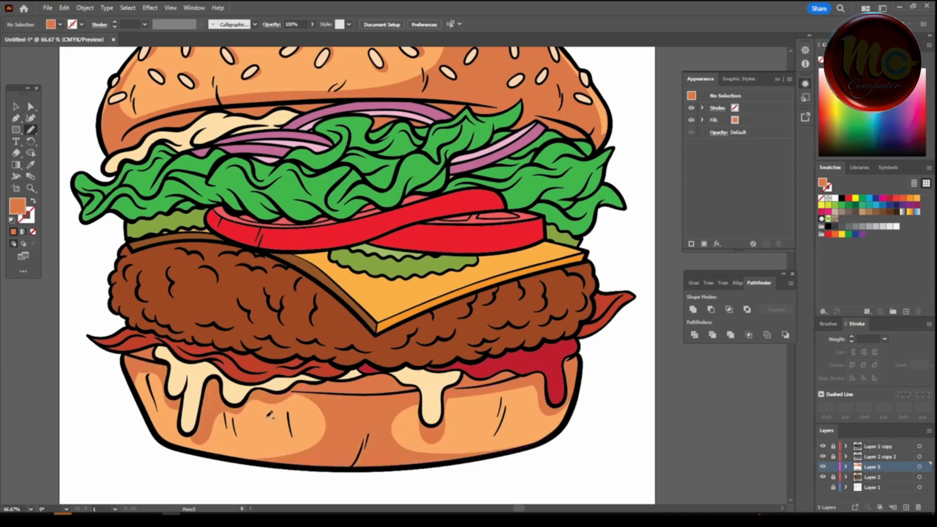
{"action": "key", "text": "ctrl+minus"}
{"action": "key", "text": "ctrl+minus"}
{"action": "key", "text": "ctrl+minus"}
{"action": "key", "text": "ctrl+plus"}
{"action": "key", "text": "ctrl+plus"}
{"action": "key", "text": "ctrl+plus"}
{"action": "mouse_move", "coordinate": [554, 348]}
{"action": "left_mouse_down"}
{"action": "mouse_move", "coordinate": [443, 436]}
{"action": "mouse_move", "coordinate": [194, 419]}
{"action": "mouse_move", "coordinate": [314, 441]}
{"action": "mouse_move", "coordinate": [342, 430]}
{"action": "left_mouse_up"}
{"action": "key", "text": "ctrl+minus"}
{"action": "key", "text": "ctrl+minus"}
{"action": "key", "text": "ctrl+minus"}
Change the fill colour to a dark reddish brown for deeper bun shadows.
{"action": "scroll", "coordinate": [539, 473], "scroll_direction": "up", "scroll_amount": 2}
{"action": "key", "text": "ctrl+plus"}
{"action": "key", "text": "ctrl+plus"}
{"action": "scroll", "coordinate": [527, 449], "scroll_direction": "down", "scroll_amount": 2}
{"action": "key", "text": "ctrl+plus"}
{"action": "scroll", "coordinate": [516, 415], "scroll_direction": "down", "scroll_amount": 2}
{"action": "double_click", "coordinate": [18, 206]}
{"action": "left_click", "coordinate": [695, 311]}
{"action": "left_click_drag", "start_coordinate": [695, 311], "coordinate": [699, 338]}
{"action": "key", "text": "Return"}
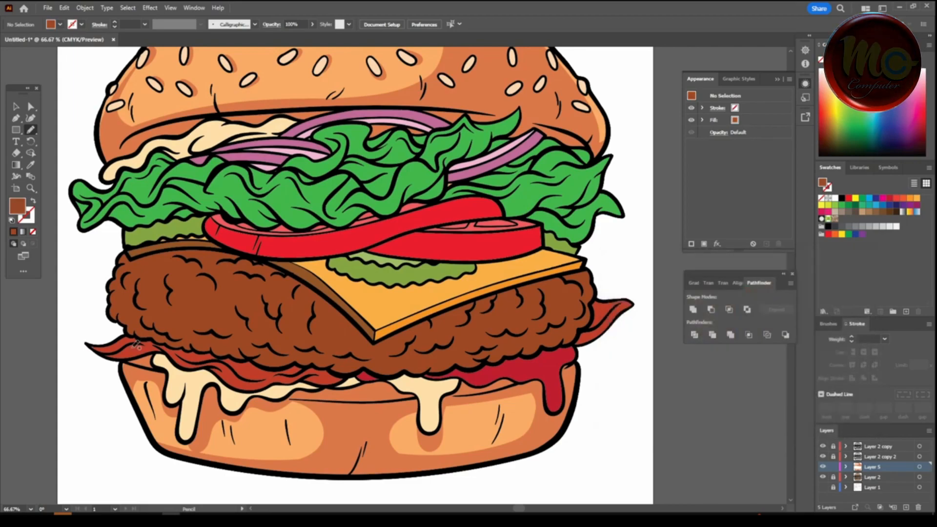
{"action": "mouse_move", "coordinate": [347, 401]}
{"action": "left_mouse_down"}
{"action": "mouse_move", "coordinate": [244, 351]}
{"action": "mouse_move", "coordinate": [131, 343]}
{"action": "mouse_move", "coordinate": [87, 320]}
{"action": "left_mouse_up"}
{"action": "left_click", "coordinate": [16, 153]}
{"action": "key", "text": "ctrl+z"}
Draw dark reddish brown shading inside the bottom bun's upper rim, beneath the bacon, cream drips and red sauce.
{"action": "key", "text": "n"}
{"action": "scroll", "coordinate": [142, 297], "scroll_direction": "down", "scroll_amount": 2}
{"action": "scroll", "coordinate": [142, 297], "scroll_direction": "up", "scroll_amount": 2}
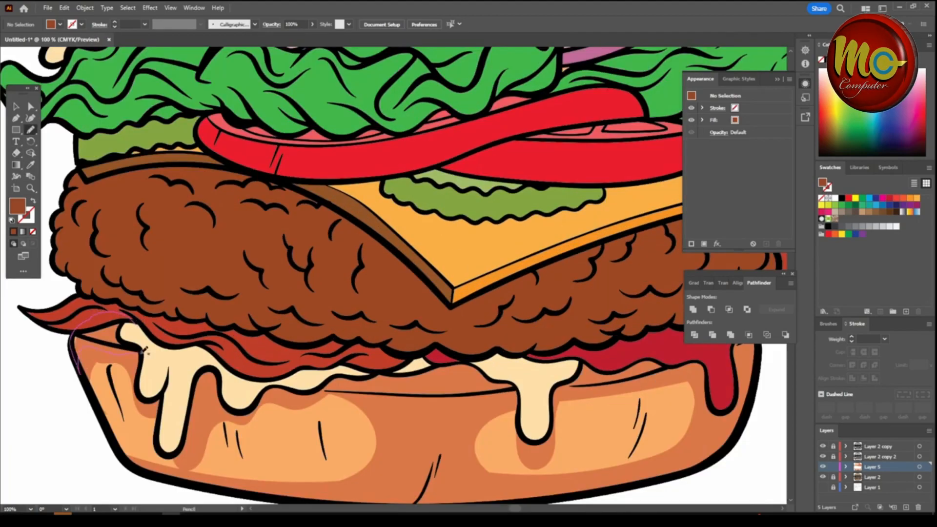
{"action": "mouse_move", "coordinate": [574, 365]}
{"action": "left_mouse_down"}
{"action": "mouse_move", "coordinate": [186, 339]}
{"action": "mouse_move", "coordinate": [138, 324]}
{"action": "left_mouse_up"}
{"action": "scroll", "coordinate": [542, 422], "scroll_direction": "up", "scroll_amount": 1}
{"action": "mouse_move", "coordinate": [744, 432]}
{"action": "left_mouse_down"}
{"action": "mouse_move", "coordinate": [663, 387]}
{"action": "mouse_move", "coordinate": [555, 409]}
{"action": "left_mouse_up"}
{"action": "scroll", "coordinate": [632, 464], "scroll_direction": "down", "scroll_amount": 3}
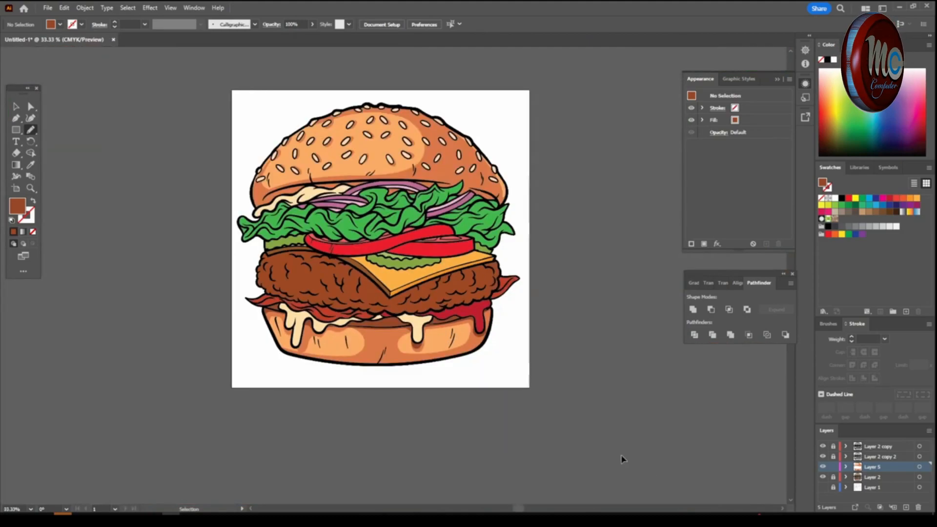
Select the rim shadows on the bottom bun and set their fill to a darker reddish brown, RGB 142, 58, 22.
{"action": "scroll", "coordinate": [420, 288], "scroll_direction": "up", "scroll_amount": 3}
{"action": "key", "text": "v"}
{"action": "left_click", "coordinate": [363, 370]}
{"action": "left_click", "coordinate": [507, 380], "text": "shift"}
{"action": "double_click", "coordinate": [16, 209]}
{"action": "left_click_drag", "start_coordinate": [698, 339], "coordinate": [711, 335]}
{"action": "left_click", "coordinate": [750, 403]}
{"action": "left_click_drag", "start_coordinate": [751, 403], "coordinate": [751, 405]}
{"action": "left_click_drag", "start_coordinate": [713, 333], "coordinate": [716, 341]}
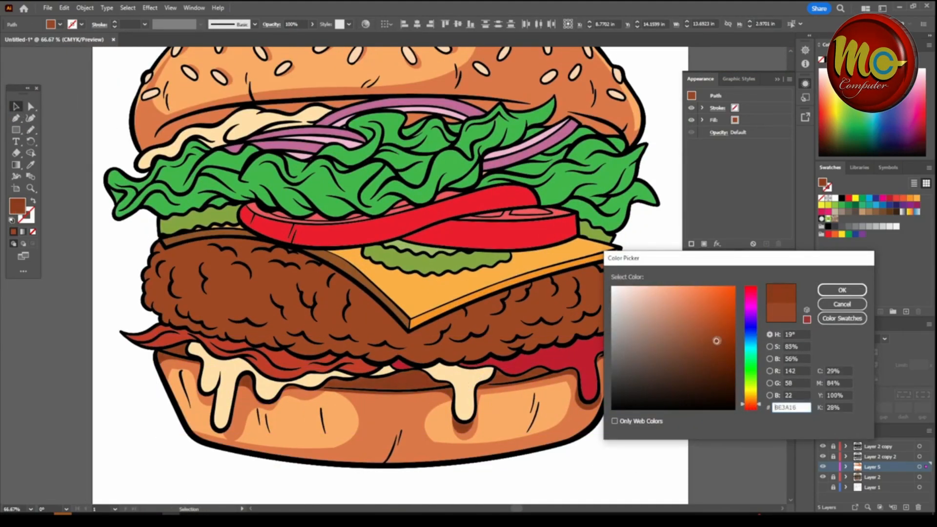
{"action": "left_click", "coordinate": [841, 291]}
{"action": "left_click", "coordinate": [694, 417]}
Shade the underside of the top bun above the cream, onions and lettuce in the dark reddish brown.
{"action": "key", "text": "ctrl+minus"}
{"action": "key", "text": "ctrl+minus"}
{"action": "key", "text": "ctrl+minus"}
{"action": "key", "text": "ctrl+equal"}
{"action": "key", "text": "ctrl+equal"}
{"action": "key", "text": "ctrl+equal"}
{"action": "scroll", "coordinate": [406, 212], "scroll_direction": "up", "scroll_amount": 4}
{"action": "key", "text": "n"}
{"action": "left_click_drag", "start_coordinate": [216, 342], "coordinate": [177, 360]}
{"action": "mouse_move", "coordinate": [179, 320]}
{"action": "left_mouse_down"}
{"action": "mouse_move", "coordinate": [354, 294]}
{"action": "mouse_move", "coordinate": [527, 303]}
{"action": "left_mouse_up"}
{"action": "left_click_drag", "start_coordinate": [638, 344], "coordinate": [218, 343]}
Draw a broad dark reddish brown shadow along the right side of the top bun.
{"action": "key", "text": "ctrl+equal"}
{"action": "mouse_move", "coordinate": [607, 310]}
{"action": "left_mouse_down"}
{"action": "mouse_move", "coordinate": [428, 310]}
{"action": "mouse_move", "coordinate": [368, 346]}
{"action": "left_mouse_up"}
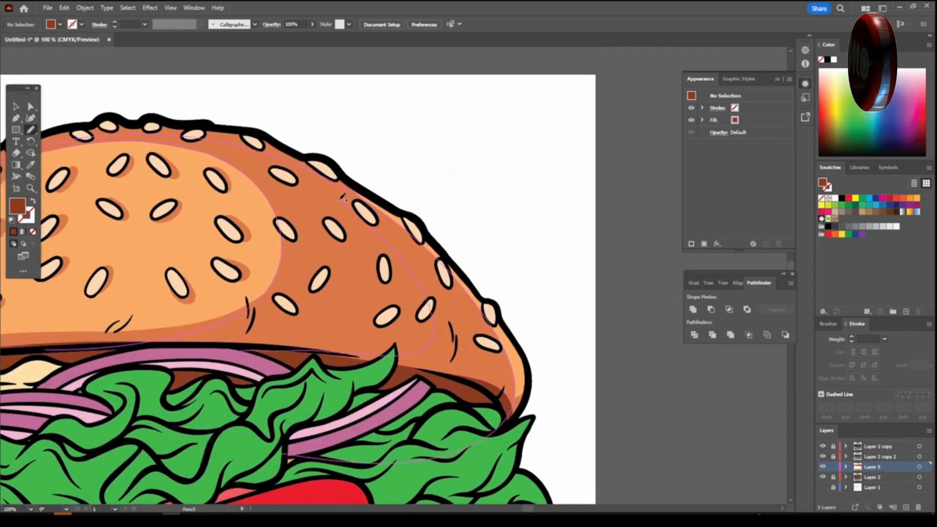
{"action": "mouse_move", "coordinate": [190, 126]}
{"action": "left_mouse_down"}
{"action": "mouse_move", "coordinate": [269, 137]}
{"action": "mouse_move", "coordinate": [334, 167]}
{"action": "mouse_move", "coordinate": [415, 222]}
{"action": "mouse_move", "coordinate": [469, 281]}
{"action": "left_mouse_up"}
{"action": "mouse_move", "coordinate": [527, 376]}
{"action": "left_mouse_down"}
{"action": "mouse_move", "coordinate": [498, 430]}
{"action": "mouse_move", "coordinate": [485, 316]}
{"action": "left_mouse_up"}
Shade the right end of the bottom bun in dark reddish brown, tapering along its lower edge.
{"action": "key", "text": "ctrl+minus"}
{"action": "key", "text": "ctrl+minus"}
{"action": "key", "text": "ctrl+minus"}
{"action": "key", "text": "ctrl+equal"}
{"action": "key", "text": "ctrl+equal"}
{"action": "key", "text": "ctrl+equal"}
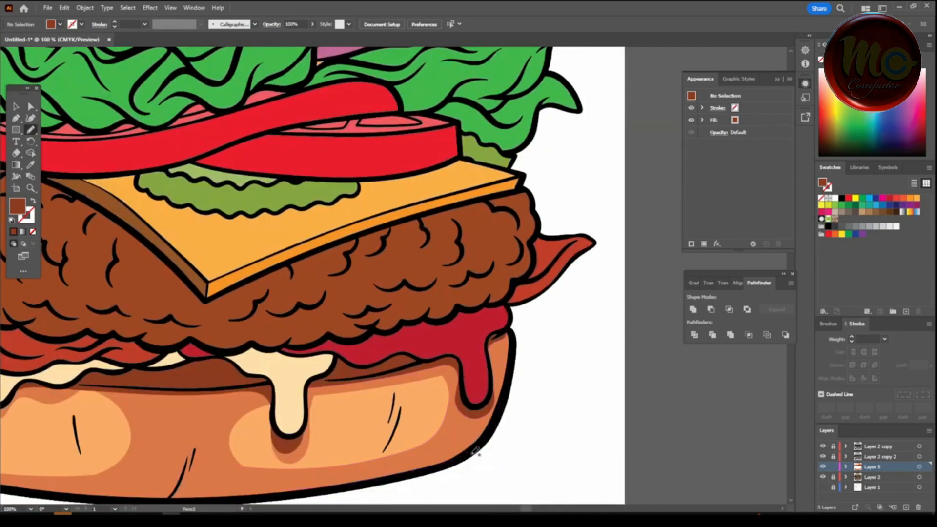
{"action": "left_click_drag", "start_coordinate": [477, 449], "coordinate": [477, 437]}
{"action": "mouse_move", "coordinate": [138, 487]}
{"action": "left_mouse_down"}
{"action": "mouse_move", "coordinate": [354, 475]}
{"action": "mouse_move", "coordinate": [484, 420]}
{"action": "mouse_move", "coordinate": [511, 327]}
{"action": "left_mouse_up"}
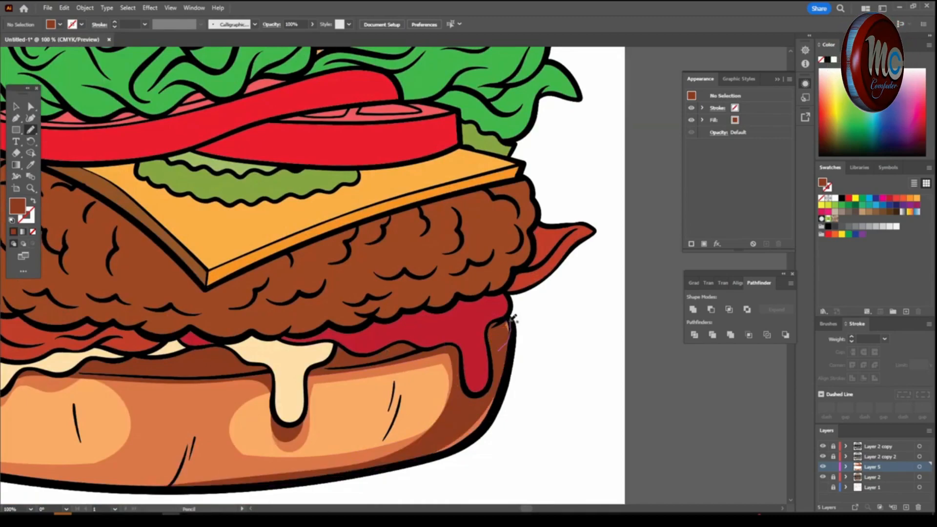
Add a small dark reddish brown shadow around the middle cream drip on the bottom bun.
{"action": "key", "text": "ctrl+minus"}
{"action": "key", "text": "ctrl+minus"}
{"action": "key", "text": "ctrl+minus"}
{"action": "key", "text": "ctrl+minus"}
{"action": "key", "text": "ctrl+equal"}
{"action": "key", "text": "ctrl+equal"}
{"action": "key", "text": "ctrl+equal"}
{"action": "key", "text": "ctrl+equal"}
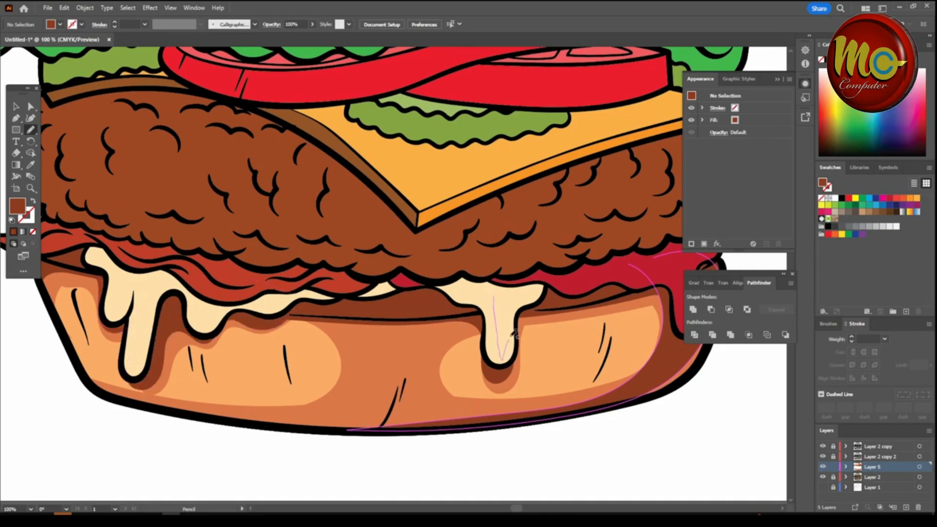
{"action": "key", "text": "ctrl+minus"}
{"action": "key", "text": "ctrl+minus"}
{"action": "key", "text": "ctrl+minus"}
{"action": "key", "text": "ctrl+minus"}
{"action": "key", "text": "ctrl+equal"}
{"action": "key", "text": "ctrl+equal"}
{"action": "key", "text": "ctrl+equal"}
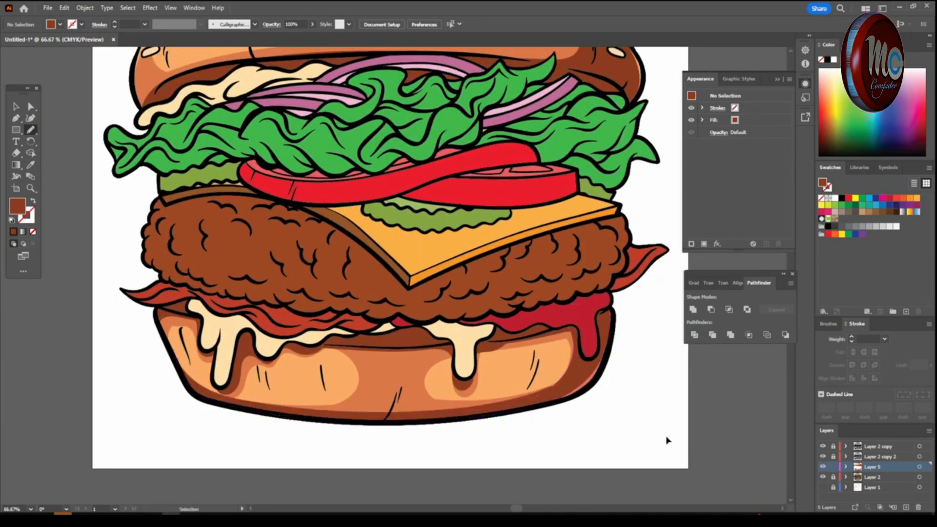
{"action": "key", "text": "ctrl+minus"}
{"action": "key", "text": "ctrl+minus"}
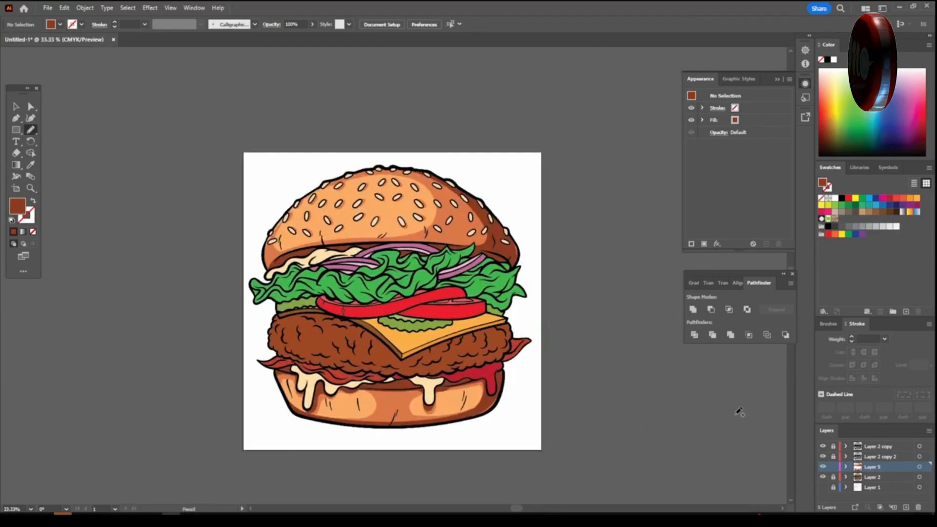
Create a new layer above the bun shading and set the fill to #60240D, a darker version of the sampled patty brown.
{"action": "key", "text": "ctrl+l"}
{"action": "key", "text": "ctrl+equal"}
{"action": "key", "text": "ctrl+equal"}
{"action": "key", "text": "ctrl+equal"}
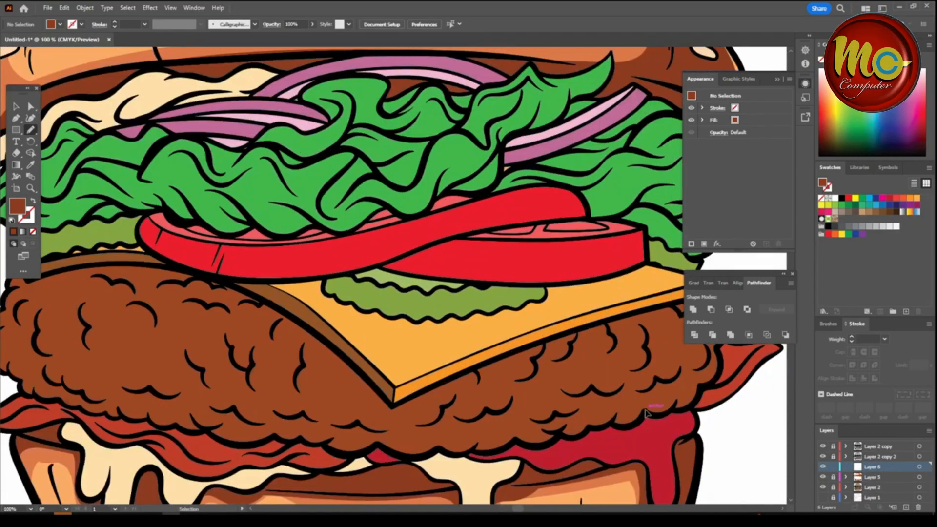
{"action": "key", "text": "i"}
{"action": "left_click", "coordinate": [125, 347]}
{"action": "double_click", "coordinate": [18, 206]}
{"action": "left_click", "coordinate": [720, 363]}
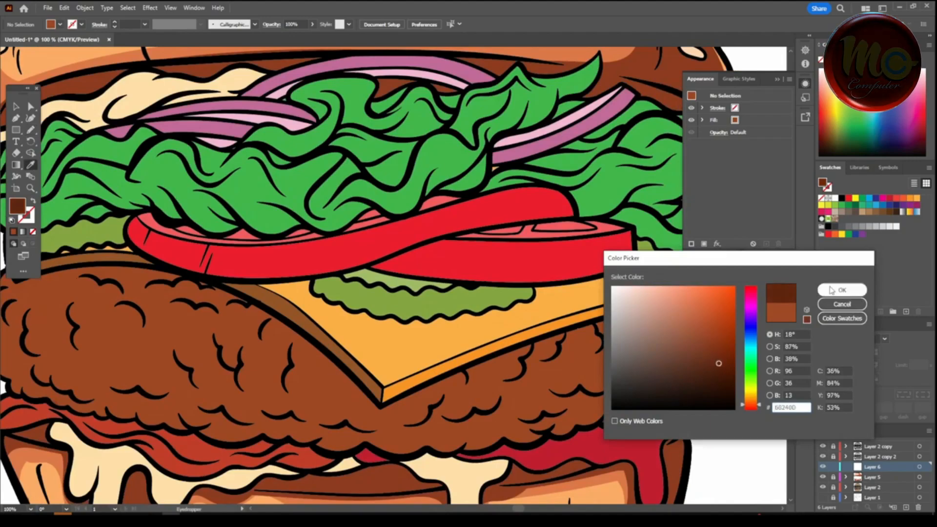
{"action": "left_click", "coordinate": [843, 291]}
Draw dark brown shading along the patty's right side and lower edge with the Pencil, following the bumpy creases.
{"action": "key", "text": "n"}
{"action": "scroll", "coordinate": [281, 428], "scroll_direction": "right", "scroll_amount": 4}
{"action": "scroll", "coordinate": [282, 428], "scroll_direction": "down", "scroll_amount": 1}
{"action": "mouse_move", "coordinate": [281, 428]}
{"action": "left_mouse_down"}
{"action": "mouse_move", "coordinate": [368, 431]}
{"action": "mouse_move", "coordinate": [519, 406]}
{"action": "mouse_move", "coordinate": [605, 357]}
{"action": "mouse_move", "coordinate": [616, 310]}
{"action": "left_mouse_up"}
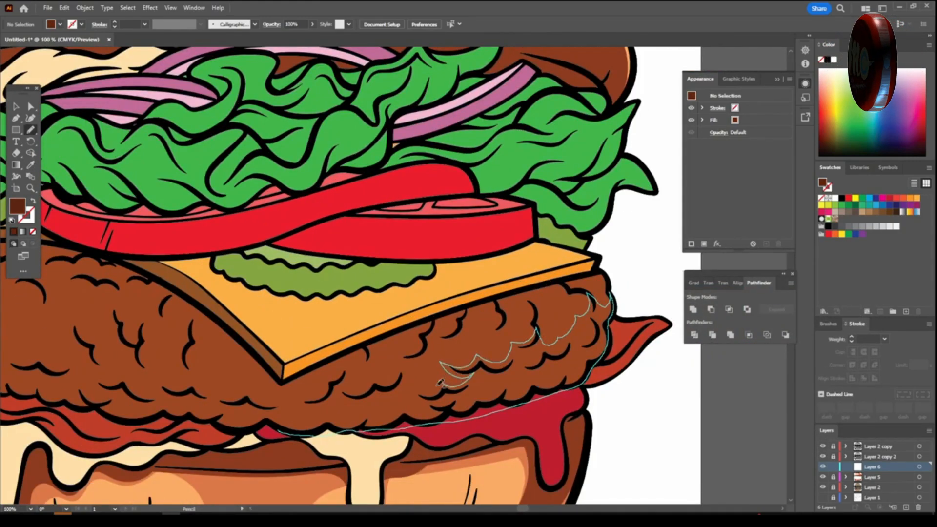
{"action": "left_click_drag", "start_coordinate": [164, 390], "coordinate": [280, 431]}
{"action": "key", "text": "ctrl+minus"}
{"action": "key", "text": "ctrl+minus"}
{"action": "key", "text": "ctrl+minus"}
Draw dark brown shading over the lower left part of the patty, scalloped along its bumps.
{"action": "scroll", "coordinate": [464, 469], "scroll_direction": "left", "scroll_amount": 2}
{"action": "key", "text": "ctrl+equal"}
{"action": "key", "text": "ctrl+equal"}
{"action": "key", "text": "ctrl+equal"}
{"action": "scroll", "coordinate": [150, 347], "scroll_direction": "left", "scroll_amount": 1}
{"action": "key", "text": "ctrl+equal"}
{"action": "scroll", "coordinate": [153, 345], "scroll_direction": "down", "scroll_amount": 1}
{"action": "left_click_drag", "start_coordinate": [42, 306], "coordinate": [45, 336]}
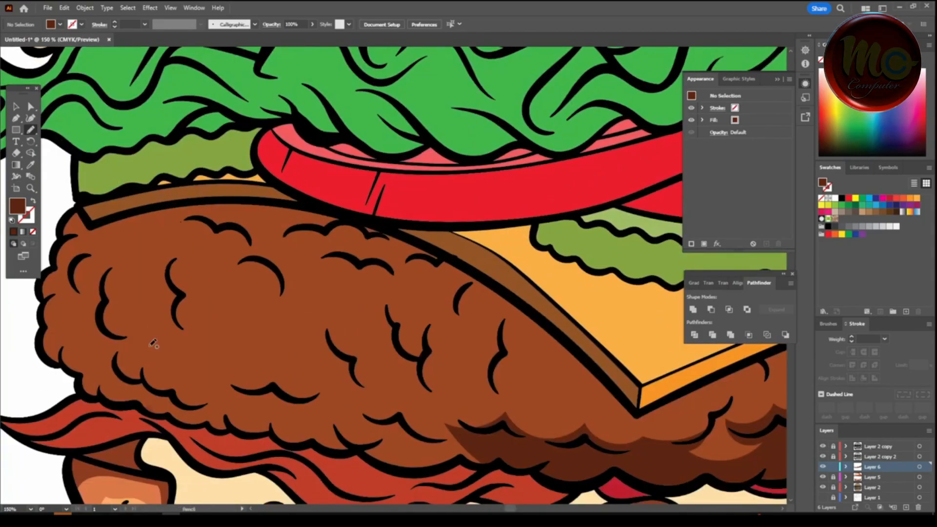
{"action": "mouse_move", "coordinate": [103, 409]}
{"action": "left_mouse_down"}
{"action": "mouse_move", "coordinate": [502, 429]}
{"action": "mouse_move", "coordinate": [342, 390]}
{"action": "mouse_move", "coordinate": [359, 361]}
{"action": "mouse_move", "coordinate": [144, 339]}
{"action": "mouse_move", "coordinate": [100, 269]}
{"action": "mouse_move", "coordinate": [68, 320]}
{"action": "mouse_move", "coordinate": [52, 308]}
{"action": "left_mouse_up"}
{"action": "key", "text": "ctrl+minus"}
{"action": "key", "text": "ctrl+minus"}
{"action": "key", "text": "ctrl+minus"}
{"action": "key", "text": "ctrl+minus"}
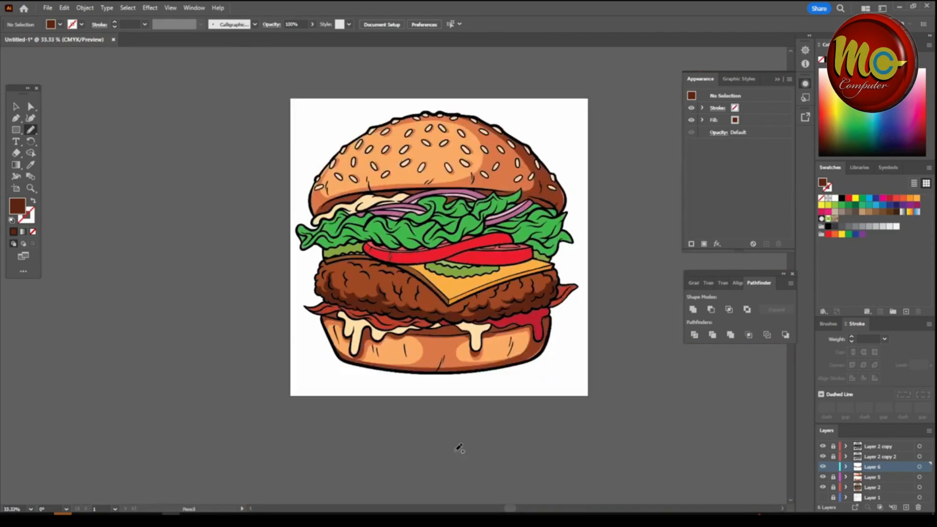
Shade the patty's upper left edge beneath the cheese in dark brown with scalloped contours.
{"action": "key", "text": "ctrl+equal"}
{"action": "key", "text": "ctrl+equal"}
{"action": "key", "text": "ctrl+equal"}
{"action": "key", "text": "ctrl+equal"}
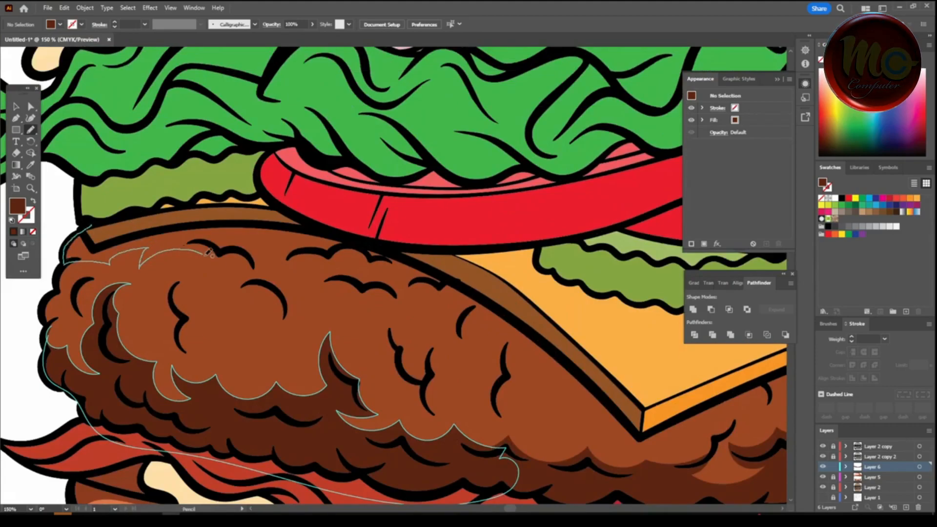
{"action": "mouse_move", "coordinate": [229, 291]}
{"action": "left_mouse_down"}
{"action": "mouse_move", "coordinate": [283, 332]}
{"action": "mouse_move", "coordinate": [293, 279]}
{"action": "left_mouse_up"}
{"action": "mouse_move", "coordinate": [395, 291]}
{"action": "left_mouse_down"}
{"action": "mouse_move", "coordinate": [231, 196]}
{"action": "mouse_move", "coordinate": [91, 226]}
{"action": "left_mouse_up"}
{"action": "key", "text": "ctrl+minus"}
{"action": "key", "text": "ctrl+minus"}
{"action": "key", "text": "ctrl+minus"}
{"action": "key", "text": "ctrl+minus"}
Shade the patty beneath the cheese's front corner and edges in dark brown, including the nearby creases.
{"action": "key", "text": "ctrl+equal"}
{"action": "key", "text": "ctrl+equal"}
{"action": "key", "text": "ctrl+equal"}
{"action": "key", "text": "ctrl+equal"}
{"action": "left_click_drag", "start_coordinate": [456, 377], "coordinate": [206, 356]}
{"action": "mouse_move", "coordinate": [214, 253]}
{"action": "left_mouse_down"}
{"action": "mouse_move", "coordinate": [235, 326]}
{"action": "mouse_move", "coordinate": [274, 355]}
{"action": "mouse_move", "coordinate": [373, 228]}
{"action": "mouse_move", "coordinate": [214, 253]}
{"action": "left_mouse_up"}
{"action": "scroll", "coordinate": [390, 293], "scroll_direction": "right", "scroll_amount": 5}
{"action": "key", "text": "ctrl+minus"}
{"action": "key", "text": "ctrl+equal"}
{"action": "mouse_move", "coordinate": [257, 367]}
{"action": "left_mouse_down"}
{"action": "mouse_move", "coordinate": [291, 393]}
{"action": "mouse_move", "coordinate": [378, 353]}
{"action": "mouse_move", "coordinate": [403, 325]}
{"action": "mouse_move", "coordinate": [459, 309]}
{"action": "mouse_move", "coordinate": [548, 315]}
{"action": "mouse_move", "coordinate": [658, 259]}
{"action": "mouse_move", "coordinate": [259, 368]}
{"action": "left_mouse_up"}
{"action": "key", "text": "ctrl+minus"}
{"action": "key", "text": "ctrl+minus"}
{"action": "key", "text": "ctrl+minus"}
{"action": "key", "text": "ctrl+minus"}
{"action": "key", "text": "ctrl+minus"}
Add small dark brown shadows beside the remaining crease lines on the left half of the patty.
{"action": "key", "text": "ctrl+plus"}
{"action": "key", "text": "ctrl+plus"}
{"action": "key", "text": "ctrl+plus"}
{"action": "key", "text": "ctrl+plus"}
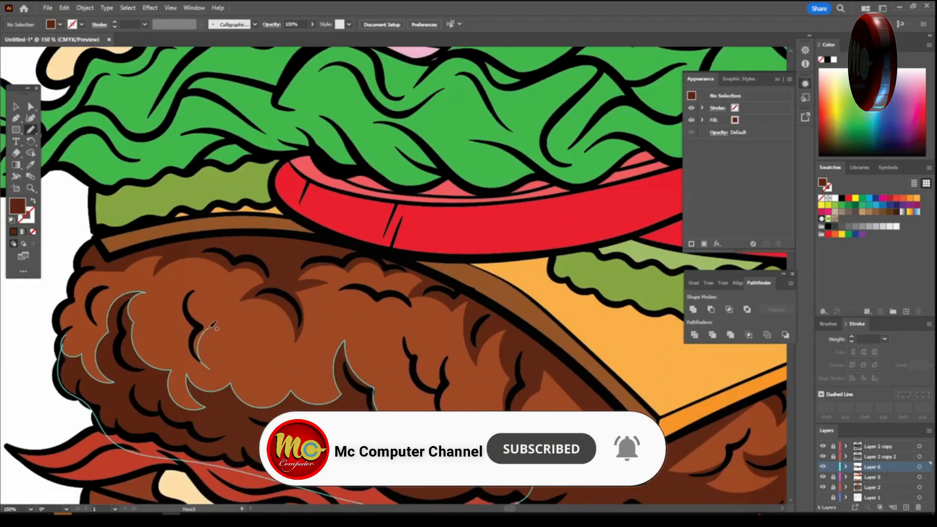
{"action": "left_click_drag", "start_coordinate": [181, 334], "coordinate": [216, 371]}
{"action": "mouse_move", "coordinate": [101, 326]}
{"action": "left_mouse_down"}
{"action": "mouse_move", "coordinate": [81, 289]}
{"action": "mouse_move", "coordinate": [81, 370]}
{"action": "mouse_move", "coordinate": [92, 322]}
{"action": "left_mouse_up"}
{"action": "mouse_move", "coordinate": [451, 428]}
{"action": "left_mouse_down"}
{"action": "mouse_move", "coordinate": [436, 382]}
{"action": "mouse_move", "coordinate": [414, 387]}
{"action": "mouse_move", "coordinate": [451, 429]}
{"action": "left_mouse_up"}
{"action": "key", "text": "ctrl+minus"}
{"action": "key", "text": "ctrl+minus"}
{"action": "key", "text": "ctrl+minus"}
{"action": "key", "text": "ctrl+minus"}
{"action": "key", "text": "ctrl+plus"}
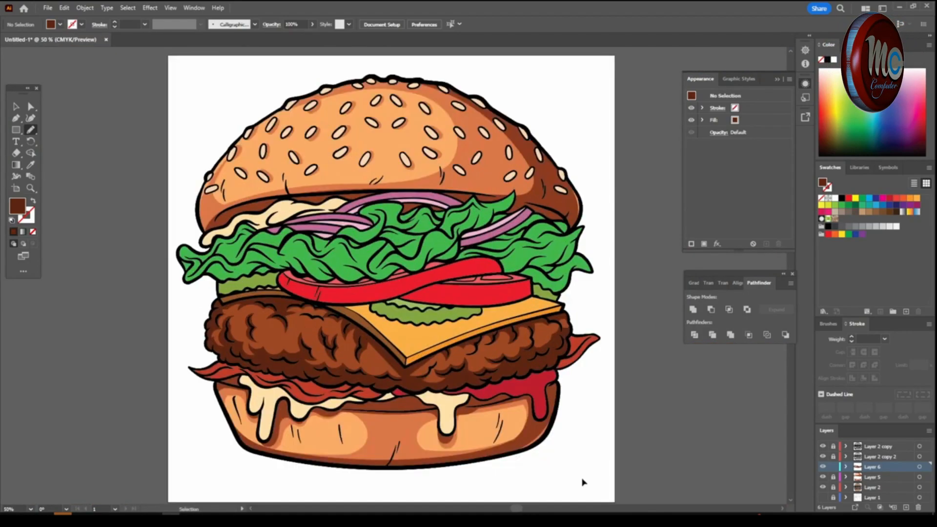
Unlock and activate Layer 2 copy 2, select the cheese slice's top face and switch to Draw Inside mode.
{"action": "left_click", "coordinate": [874, 457]}
{"action": "key", "text": "ctrl+plus"}
{"action": "key", "text": "ctrl+plus"}
{"action": "key", "text": "i"}
{"action": "key", "text": "a"}
{"action": "left_click", "coordinate": [317, 375]}
{"action": "key", "text": "shift+d"}
{"action": "key", "text": "shift+d"}
{"action": "key", "text": "ctrl+shift+a"}
Set the Pencil's fill to a dark brownish orange for the cheese shadow.
{"action": "left_click", "coordinate": [31, 131]}
{"action": "double_click", "coordinate": [17, 207]}
{"action": "left_click_drag", "start_coordinate": [704, 294], "coordinate": [719, 328]}
{"action": "left_click", "coordinate": [842, 290]}
Draw brownish orange shadows inside the cheese slice beneath the tomatoes and pickle, out to its right corner.
{"action": "left_click_drag", "start_coordinate": [263, 306], "coordinate": [169, 331]}
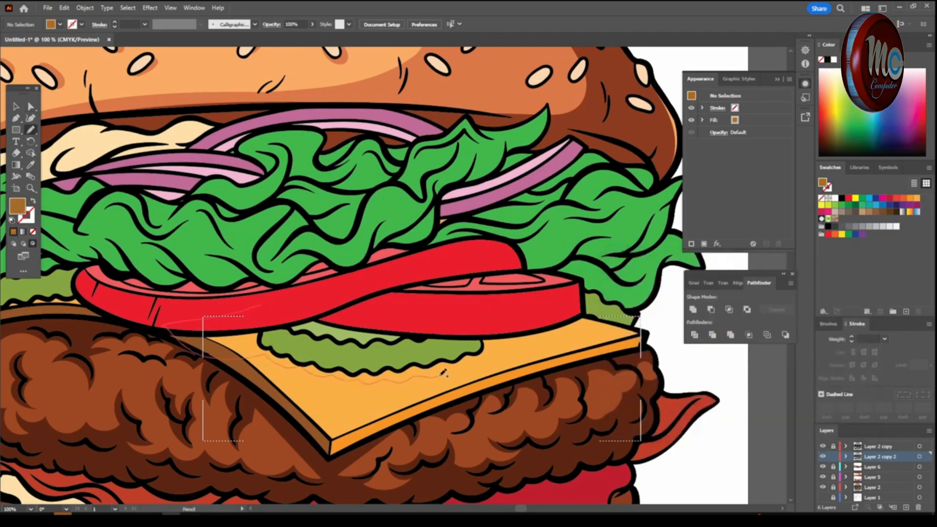
{"action": "left_click_drag", "start_coordinate": [514, 351], "coordinate": [500, 307]}
{"action": "key", "text": "ctrl+minus"}
{"action": "key", "text": "ctrl+minus"}
{"action": "key", "text": "ctrl+plus"}
{"action": "key", "text": "ctrl+plus"}
{"action": "double_click", "coordinate": [31, 130]}
{"action": "left_click", "coordinate": [389, 343]}
{"action": "left_click_drag", "start_coordinate": [574, 350], "coordinate": [653, 317]}
{"action": "key", "text": "ctrl+minus"}
{"action": "key", "text": "ctrl+minus"}
{"action": "key", "text": "ctrl+plus"}
Leave Draw Inside mode on the shaded cheese slice, then isolate its clip group and return to the full artwork.
{"action": "key", "text": "v"}
{"action": "left_click", "coordinate": [363, 333]}
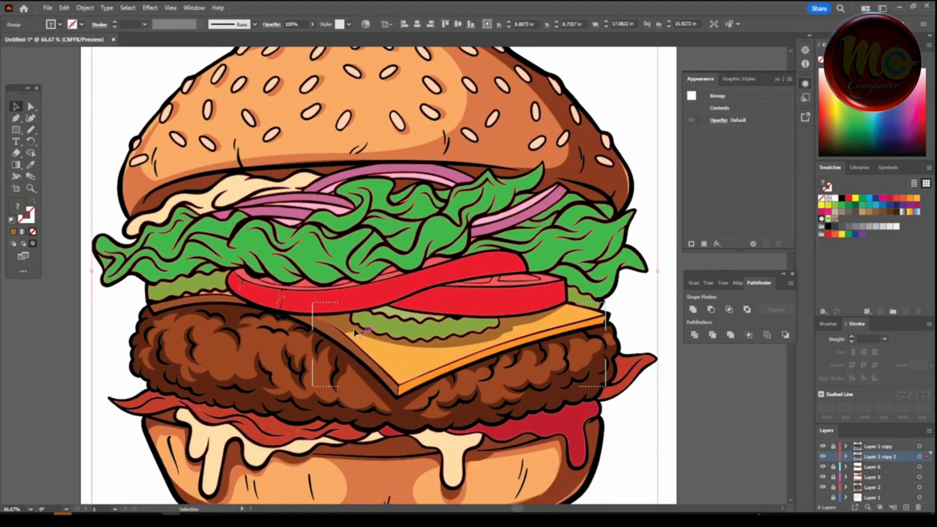
{"action": "left_click", "coordinate": [684, 396]}
{"action": "right_click", "coordinate": [346, 328]}
{"action": "left_click", "coordinate": [368, 238]}
{"action": "double_click", "coordinate": [339, 324]}
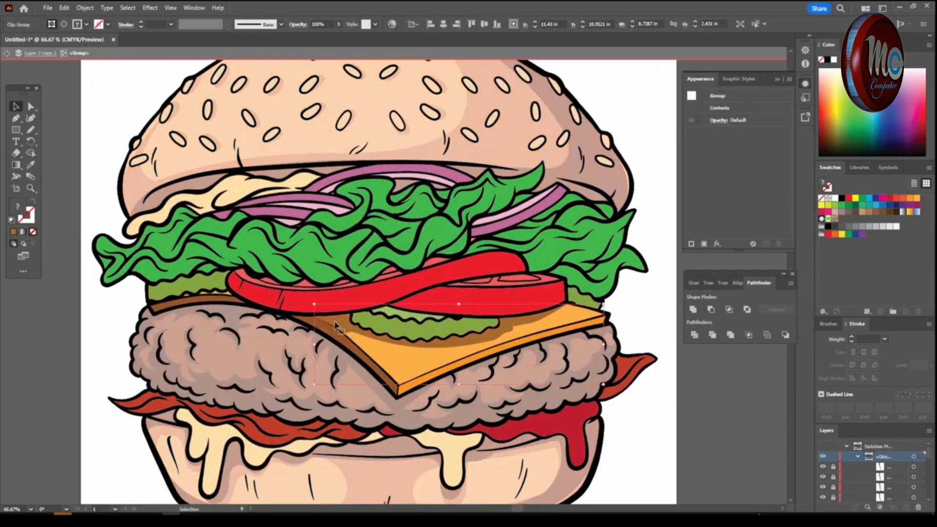
{"action": "double_click", "coordinate": [695, 402]}
{"action": "key", "text": "ctrl+minus"}
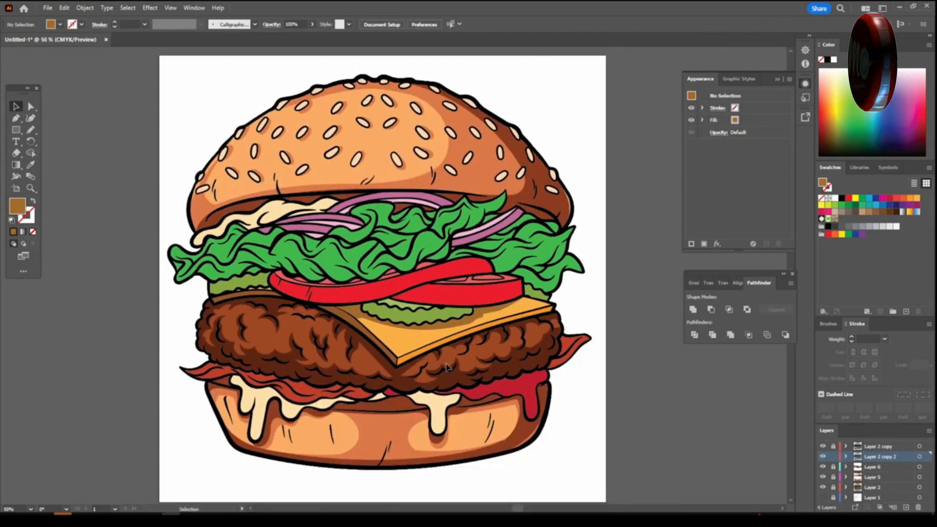
Create a layer above Layer 2 copy 2 and set the fill to a dark green based on the lettuce colour.
{"action": "key", "text": "ctrl+plus"}
{"action": "key", "text": "ctrl+plus"}
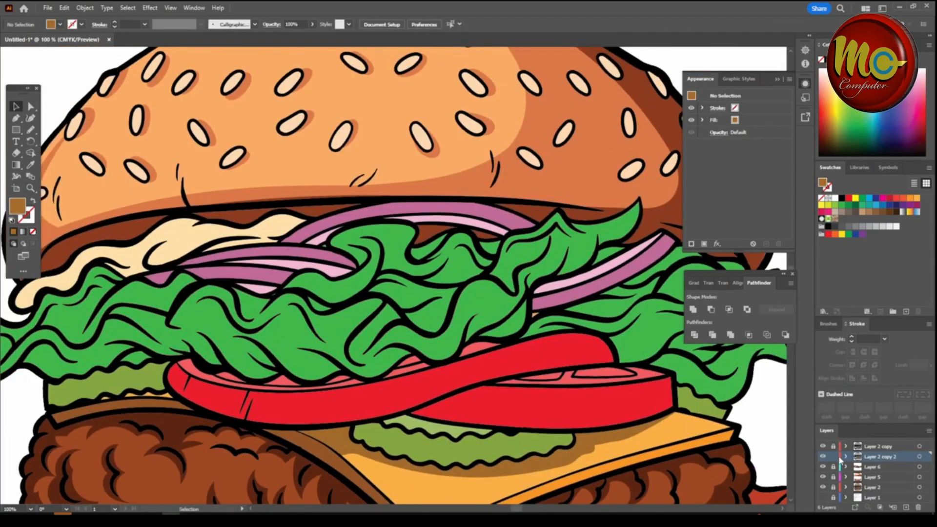
{"action": "left_click", "coordinate": [906, 508]}
{"action": "key", "text": "i"}
{"action": "left_click", "coordinate": [293, 322]}
{"action": "double_click", "coordinate": [17, 206]}
{"action": "mouse_move", "coordinate": [705, 361]}
{"action": "left_mouse_down"}
{"action": "mouse_move", "coordinate": [706, 352]}
{"action": "mouse_move", "coordinate": [708, 361]}
{"action": "left_mouse_up"}
{"action": "left_click", "coordinate": [843, 290]}
Draw dark green Pencil shadows on the upper folds of the lettuce's right side, beneath the short onion ring.
{"action": "key", "text": "n"}
{"action": "left_click_drag", "start_coordinate": [488, 244], "coordinate": [244, 244]}
{"action": "key", "text": "ctrl+plus"}
{"action": "key", "text": "ctrl+plus"}
{"action": "left_click_drag", "start_coordinate": [174, 230], "coordinate": [163, 159]}
{"action": "mouse_move", "coordinate": [156, 299]}
{"action": "left_mouse_down"}
{"action": "mouse_move", "coordinate": [202, 275]}
{"action": "mouse_move", "coordinate": [292, 253]}
{"action": "left_mouse_up"}
{"action": "left_click_drag", "start_coordinate": [459, 143], "coordinate": [545, 171]}
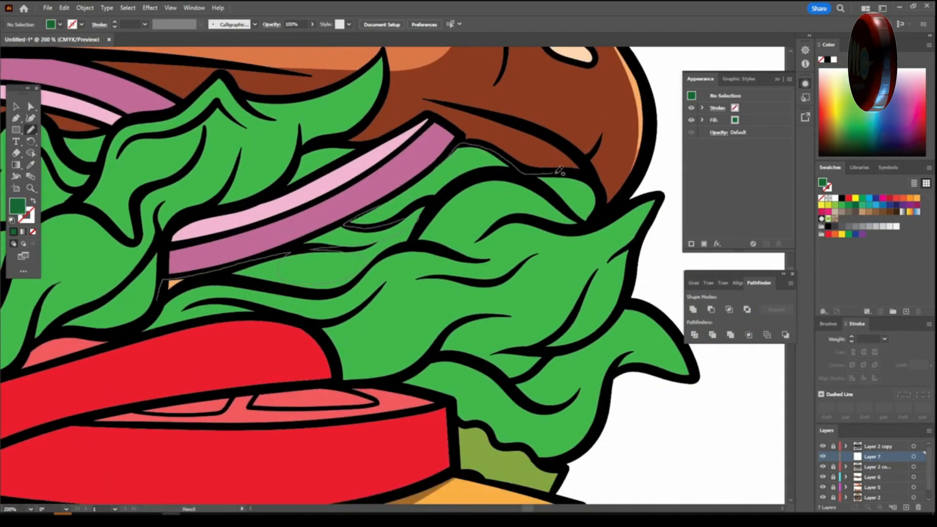
Draw dark green shadows along the middle folds and outer tips of the lettuce's right side, leaving light green highlights.
{"action": "mouse_move", "coordinate": [510, 234]}
{"action": "left_mouse_down"}
{"action": "mouse_move", "coordinate": [154, 314]}
{"action": "mouse_move", "coordinate": [364, 300]}
{"action": "left_mouse_up"}
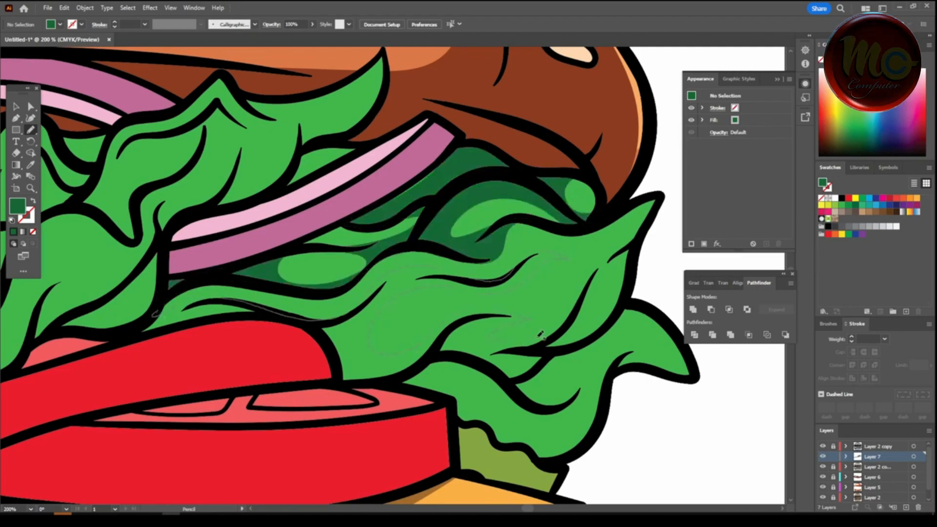
{"action": "mouse_move", "coordinate": [549, 349]}
{"action": "left_mouse_down"}
{"action": "mouse_move", "coordinate": [672, 332]}
{"action": "mouse_move", "coordinate": [696, 376]}
{"action": "mouse_move", "coordinate": [610, 374]}
{"action": "mouse_move", "coordinate": [678, 363]}
{"action": "left_mouse_up"}
{"action": "mouse_move", "coordinate": [379, 383]}
{"action": "left_mouse_down"}
{"action": "mouse_move", "coordinate": [255, 314]}
{"action": "mouse_move", "coordinate": [155, 314]}
{"action": "left_mouse_up"}
{"action": "key", "text": "ctrl+minus"}
{"action": "key", "text": "ctrl+minus"}
{"action": "key", "text": "ctrl+minus"}
{"action": "key", "text": "ctrl+minus"}
{"action": "key", "text": "ctrl+minus"}
Add a dark green shadow to the lowest right lettuce lobe, between the tomato and the pickle edge.
{"action": "key", "text": "ctrl+equal"}
{"action": "key", "text": "ctrl+equal"}
{"action": "key", "text": "ctrl+equal"}
{"action": "key", "text": "ctrl+equal"}
{"action": "key", "text": "ctrl+equal"}
{"action": "scroll", "coordinate": [540, 433], "scroll_direction": "right", "scroll_amount": 3}
{"action": "scroll", "coordinate": [349, 329], "scroll_direction": "down", "scroll_amount": 2}
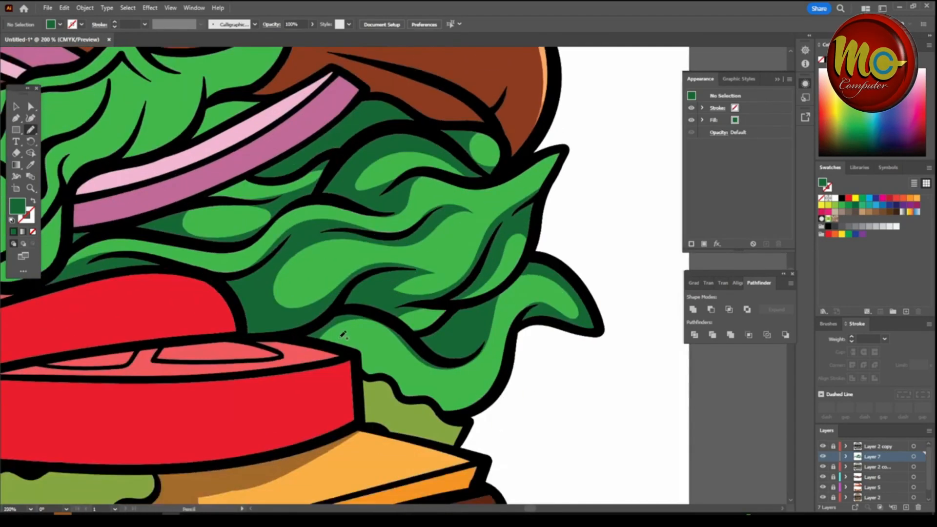
{"action": "left_click_drag", "start_coordinate": [347, 349], "coordinate": [338, 346]}
{"action": "key", "text": "ctrl+minus"}
{"action": "key", "text": "ctrl+minus"}
{"action": "key", "text": "ctrl+minus"}
{"action": "key", "text": "ctrl+minus"}
{"action": "key", "text": "ctrl+minus"}
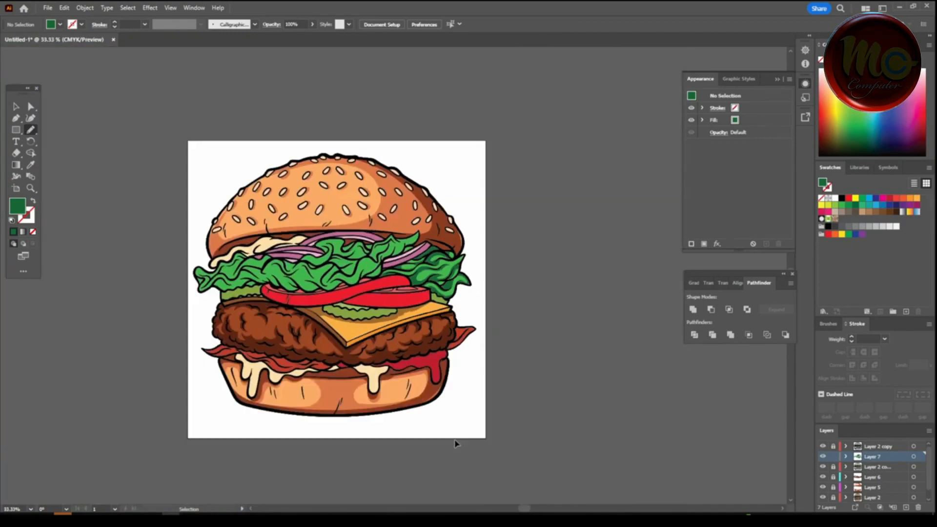
Draw dark green shadows in the central lettuce folds directly above the upper tomato slice.
{"action": "key", "text": "ctrl+equal"}
{"action": "key", "text": "ctrl+equal"}
{"action": "key", "text": "ctrl+equal"}
{"action": "key", "text": "ctrl+equal"}
{"action": "key", "text": "ctrl+equal"}
{"action": "scroll", "coordinate": [461, 425], "scroll_direction": "up", "scroll_amount": 4}
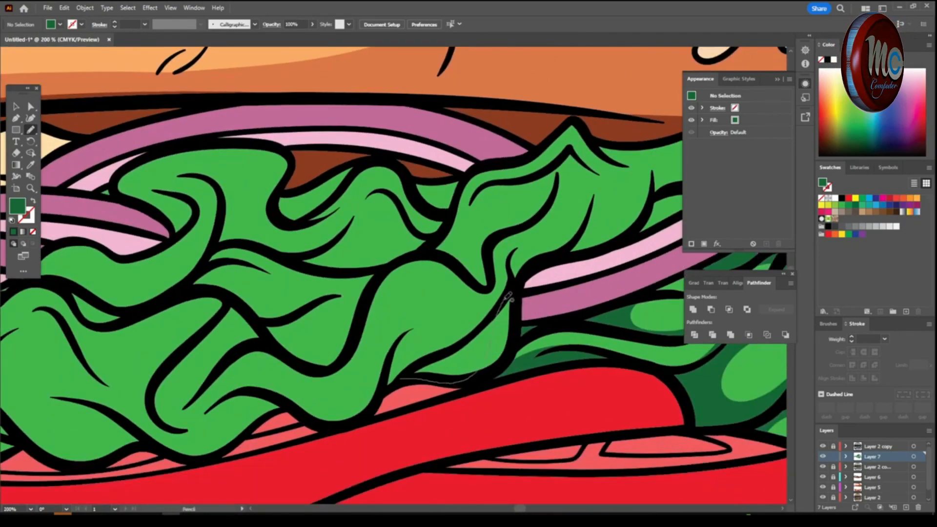
{"action": "left_click_drag", "start_coordinate": [251, 348], "coordinate": [347, 291]}
{"action": "left_click_drag", "start_coordinate": [193, 277], "coordinate": [138, 393]}
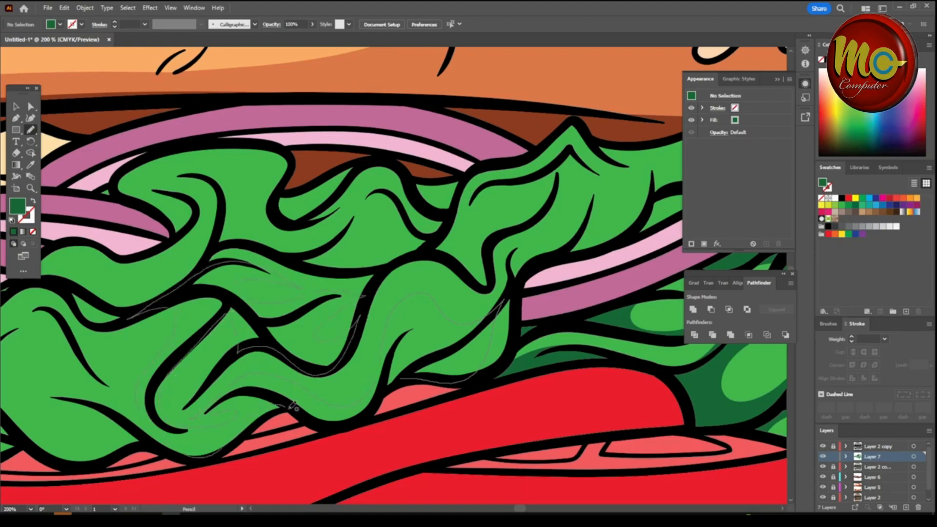
{"action": "left_click_drag", "start_coordinate": [283, 403], "coordinate": [376, 404]}
Shade the folds of the peaked lettuce leaf next to the short onion ring in dark green.
{"action": "scroll", "coordinate": [488, 398], "scroll_direction": "up", "scroll_amount": 3}
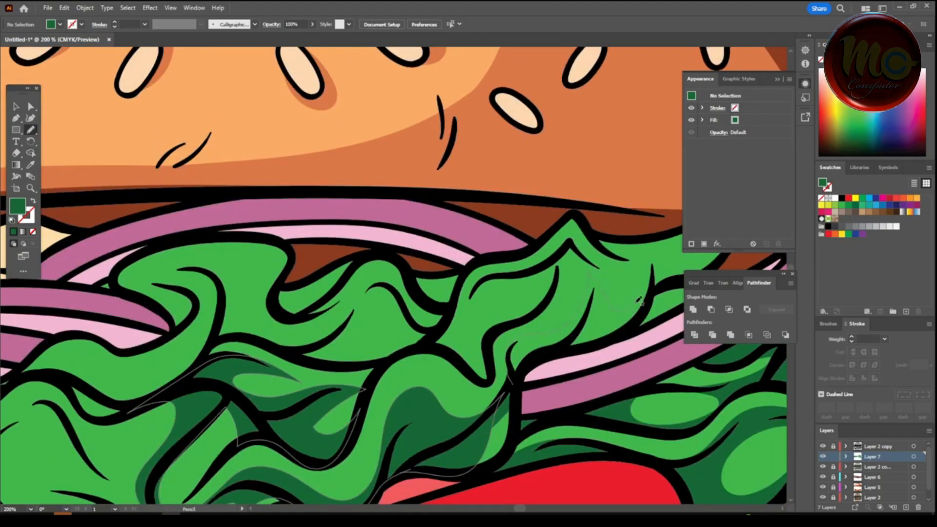
{"action": "left_click_drag", "start_coordinate": [668, 285], "coordinate": [512, 387]}
{"action": "scroll", "coordinate": [546, 400], "scroll_direction": "right", "scroll_amount": 3}
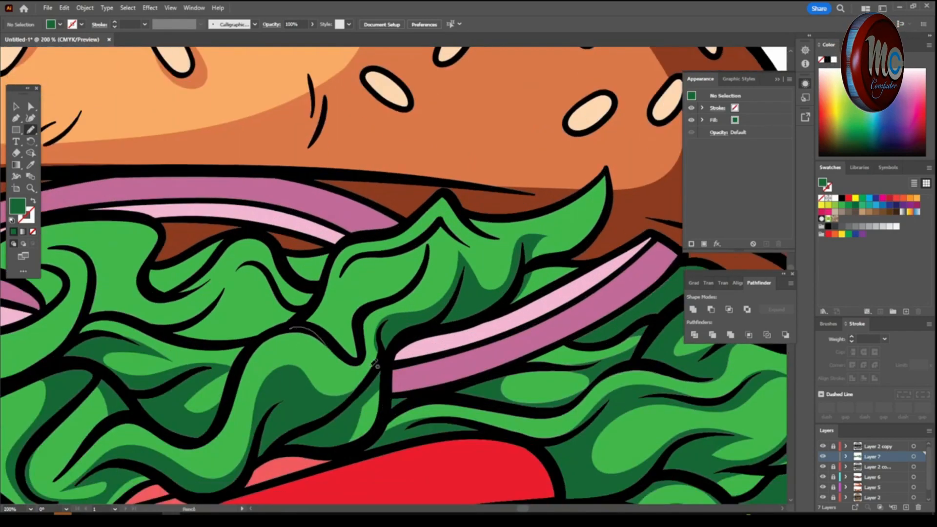
{"action": "left_click_drag", "start_coordinate": [374, 248], "coordinate": [302, 317]}
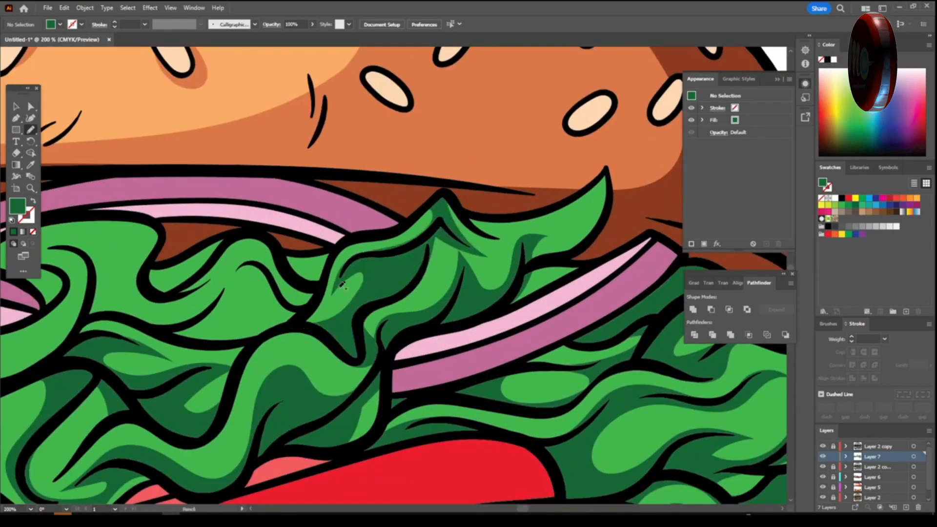
{"action": "key", "text": "ctrl+minus"}
{"action": "key", "text": "ctrl+minus"}
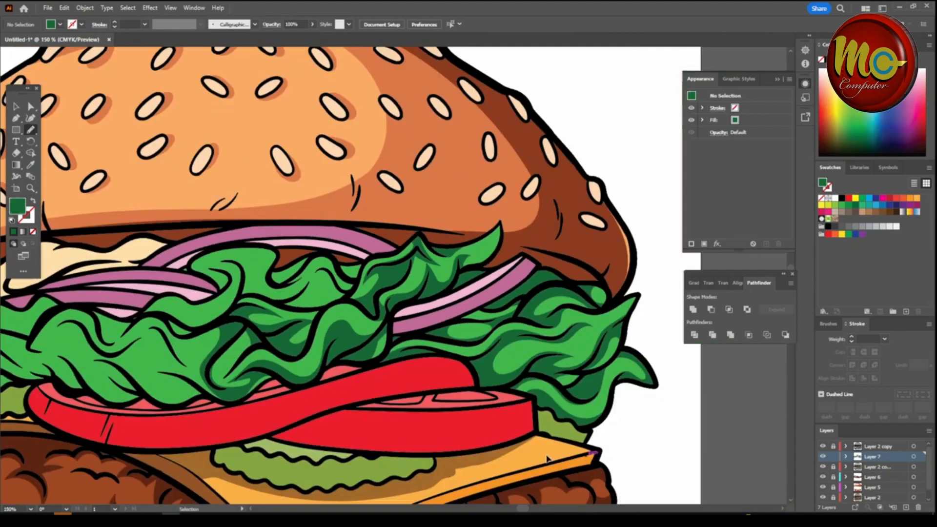
Draw dark green shadows on the wavy central lettuce folds just beneath the long onion ring.
{"action": "key", "text": "ctrl+plus"}
{"action": "key", "text": "ctrl+plus"}
{"action": "mouse_move", "coordinate": [257, 345]}
{"action": "left_mouse_down"}
{"action": "mouse_move", "coordinate": [288, 327]}
{"action": "mouse_move", "coordinate": [498, 298]}
{"action": "left_mouse_up"}
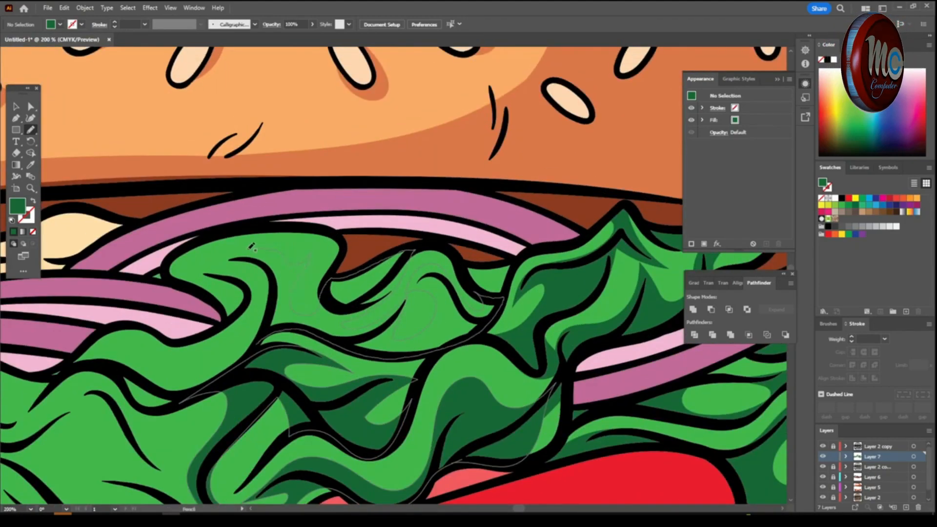
{"action": "left_click_drag", "start_coordinate": [248, 344], "coordinate": [256, 346]}
{"action": "key", "text": "ctrl+minus"}
{"action": "key", "text": "ctrl+minus"}
Add small dark green shadows along the peaked leaf's upper edge and neighbouring crease lines.
{"action": "key", "text": "ctrl+plus"}
{"action": "key", "text": "ctrl+plus"}
{"action": "key", "text": "ctrl+plus"}
{"action": "mouse_move", "coordinate": [273, 263]}
{"action": "left_mouse_down"}
{"action": "mouse_move", "coordinate": [330, 311]}
{"action": "mouse_move", "coordinate": [274, 263]}
{"action": "left_mouse_up"}
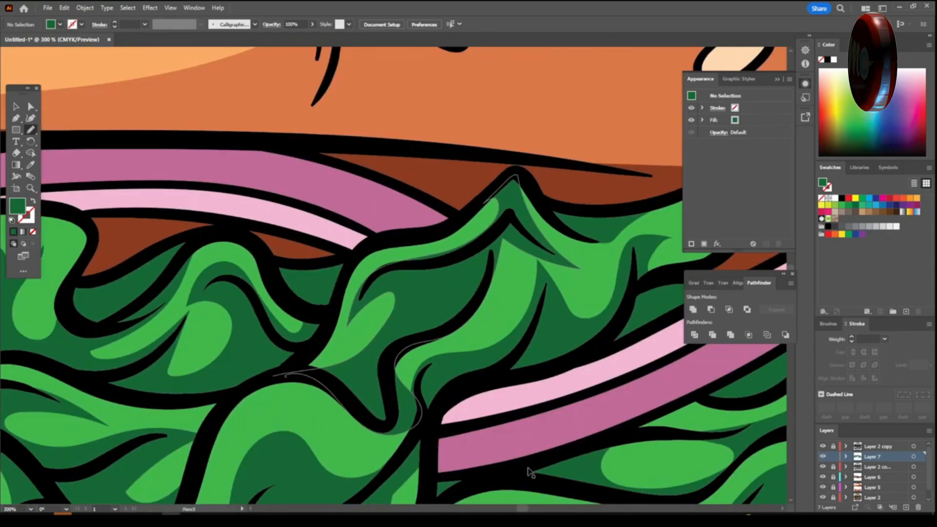
{"action": "key", "text": "ctrl+minus"}
{"action": "key", "text": "ctrl+minus"}
{"action": "key", "text": "ctrl+minus"}
{"action": "key", "text": "ctrl+minus"}
{"action": "key", "text": "ctrl+minus"}
{"action": "key", "text": "ctrl+minus"}
Draw dark green shadows on the curled lettuce leaf left of centre and the folds beneath it.
{"action": "key", "text": "ctrl+plus"}
{"action": "key", "text": "ctrl+plus"}
{"action": "key", "text": "ctrl+plus"}
{"action": "key", "text": "ctrl+plus"}
{"action": "key", "text": "ctrl+plus"}
{"action": "mouse_move", "coordinate": [338, 245]}
{"action": "left_mouse_down"}
{"action": "mouse_move", "coordinate": [251, 269]}
{"action": "mouse_move", "coordinate": [415, 296]}
{"action": "mouse_move", "coordinate": [462, 213]}
{"action": "left_mouse_up"}
{"action": "mouse_move", "coordinate": [455, 245]}
{"action": "left_mouse_down"}
{"action": "mouse_move", "coordinate": [493, 220]}
{"action": "mouse_move", "coordinate": [456, 246]}
{"action": "left_mouse_up"}
{"action": "left_click_drag", "start_coordinate": [429, 318], "coordinate": [338, 317]}
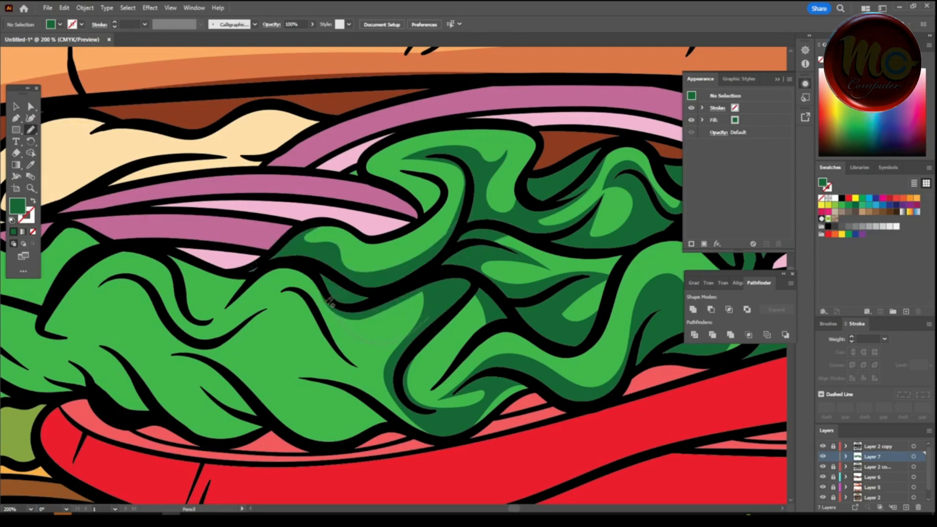
{"action": "left_click_drag", "start_coordinate": [398, 418], "coordinate": [413, 284]}
{"action": "key", "text": "ctrl+minus"}
{"action": "key", "text": "ctrl+minus"}
{"action": "key", "text": "ctrl+minus"}
{"action": "key", "text": "ctrl+minus"}
{"action": "key", "text": "ctrl+minus"}
Shade the lettuce folds above the left end of the upper tomato slice in dark green.
{"action": "key", "text": "ctrl+plus"}
{"action": "key", "text": "ctrl+plus"}
{"action": "key", "text": "ctrl+plus"}
{"action": "key", "text": "ctrl+plus"}
{"action": "key", "text": "ctrl+plus"}
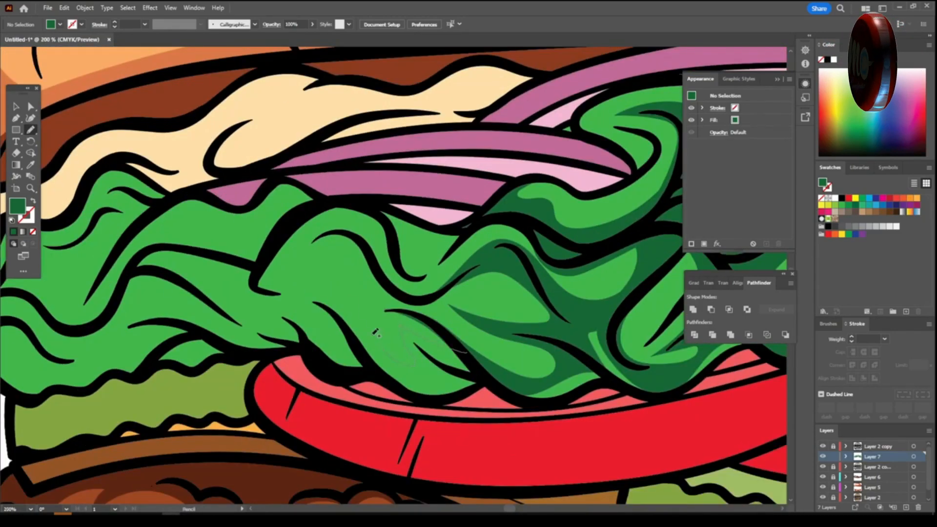
{"action": "left_click_drag", "start_coordinate": [471, 229], "coordinate": [255, 271]}
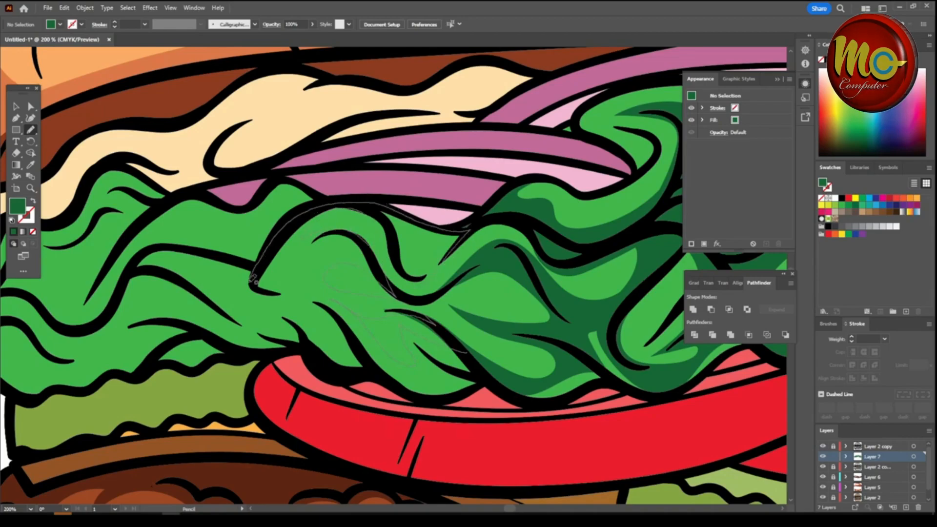
{"action": "left_click_drag", "start_coordinate": [403, 387], "coordinate": [491, 371]}
{"action": "key", "text": "ctrl+minus"}
{"action": "key", "text": "ctrl+minus"}
{"action": "key", "text": "ctrl+minus"}
{"action": "key", "text": "ctrl+minus"}
{"action": "key", "text": "ctrl+minus"}
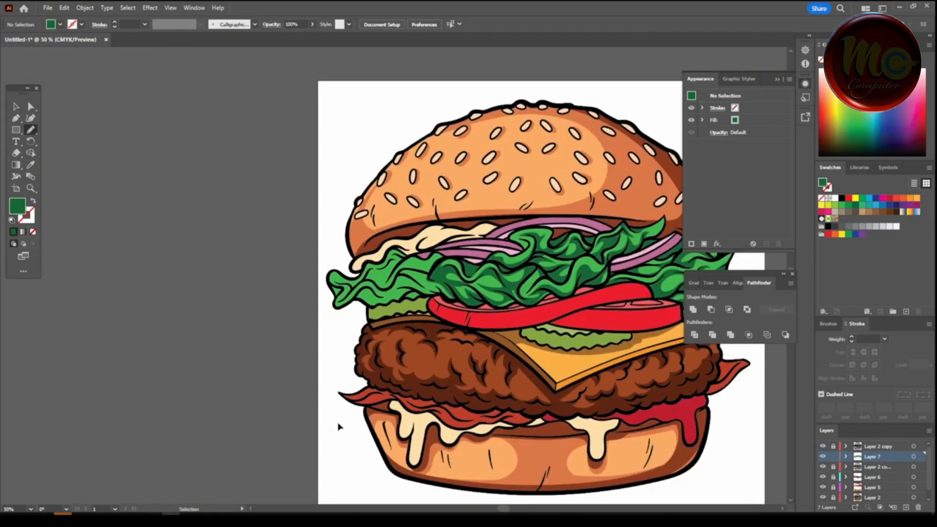
Draw dark green shadows on the left lettuce folds between the lower onion ring and the pickle.
{"action": "key", "text": "ctrl+plus"}
{"action": "key", "text": "ctrl+plus"}
{"action": "key", "text": "ctrl+plus"}
{"action": "key", "text": "ctrl+plus"}
{"action": "key", "text": "ctrl+plus"}
{"action": "left_click_drag", "start_coordinate": [387, 282], "coordinate": [408, 183]}
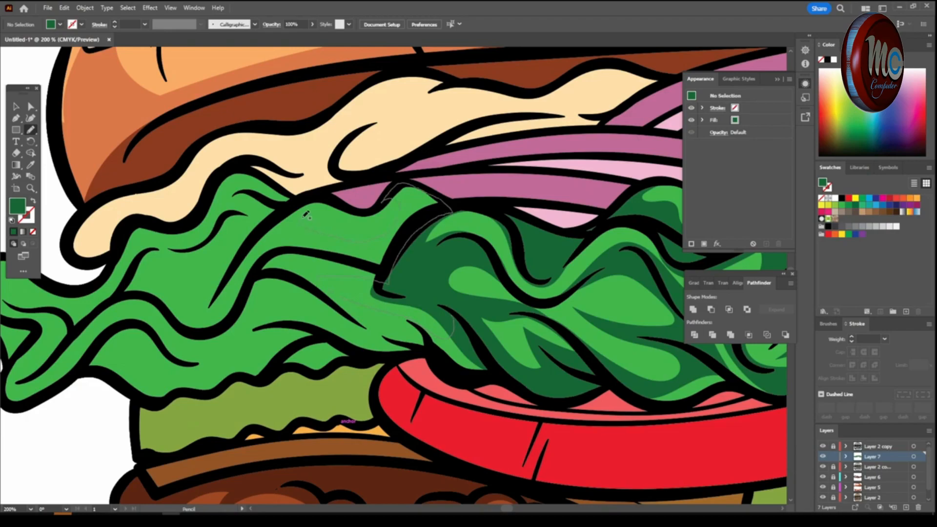
{"action": "mouse_move", "coordinate": [276, 332]}
{"action": "left_mouse_down"}
{"action": "mouse_move", "coordinate": [330, 364]}
{"action": "mouse_move", "coordinate": [457, 306]}
{"action": "left_mouse_up"}
{"action": "key", "text": "ctrl+minus"}
{"action": "key", "text": "ctrl+minus"}
{"action": "key", "text": "ctrl+minus"}
{"action": "key", "text": "ctrl+minus"}
{"action": "key", "text": "ctrl+minus"}
Shade the lower left lettuce lobe above the pickle and the wavy fold over it in dark green.
{"action": "key", "text": "ctrl+plus"}
{"action": "key", "text": "ctrl+plus"}
{"action": "key", "text": "ctrl+plus"}
{"action": "key", "text": "ctrl+plus"}
{"action": "key", "text": "ctrl+plus"}
{"action": "key", "text": "ctrl+plus"}
{"action": "scroll", "coordinate": [469, 454], "scroll_direction": "left", "scroll_amount": 5}
{"action": "mouse_move", "coordinate": [208, 404]}
{"action": "left_mouse_down"}
{"action": "mouse_move", "coordinate": [274, 448]}
{"action": "mouse_move", "coordinate": [513, 379]}
{"action": "left_mouse_up"}
{"action": "left_click_drag", "start_coordinate": [229, 341], "coordinate": [350, 348]}
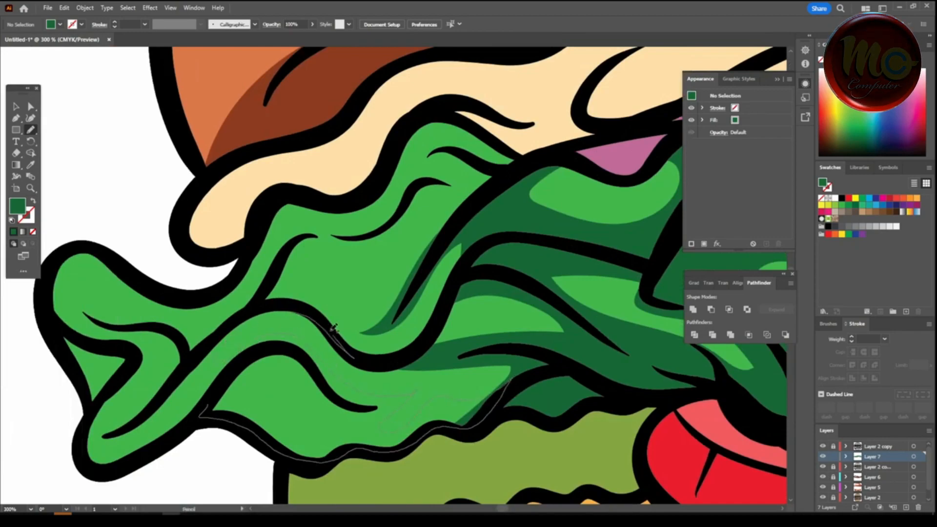
Draw dark green shadows on the leftmost lettuce folds below the sauce, out to the curled left tip.
{"action": "mouse_move", "coordinate": [464, 145]}
{"action": "left_mouse_down"}
{"action": "mouse_move", "coordinate": [266, 220]}
{"action": "mouse_move", "coordinate": [218, 326]}
{"action": "left_mouse_up"}
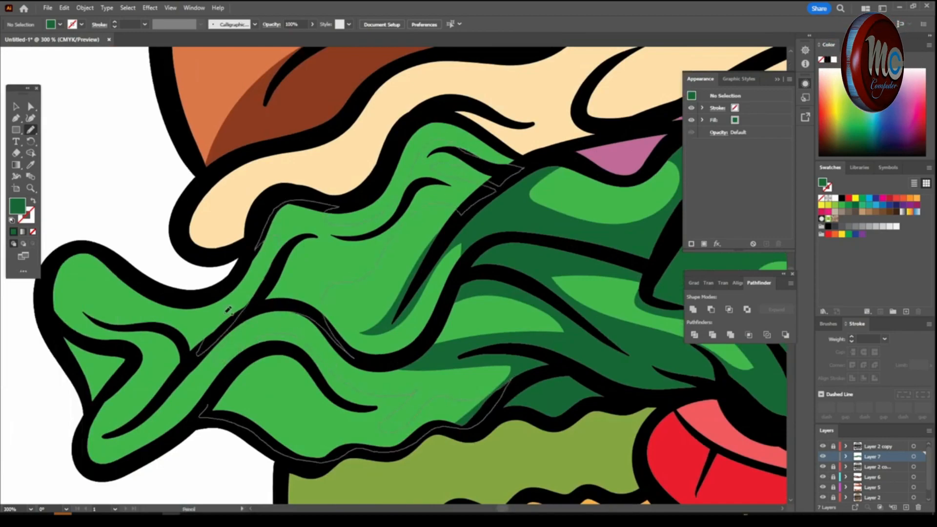
{"action": "mouse_move", "coordinate": [134, 327]}
{"action": "left_mouse_down"}
{"action": "mouse_move", "coordinate": [203, 378]}
{"action": "mouse_move", "coordinate": [207, 405]}
{"action": "left_mouse_up"}
{"action": "left_click_drag", "start_coordinate": [81, 442], "coordinate": [85, 426]}
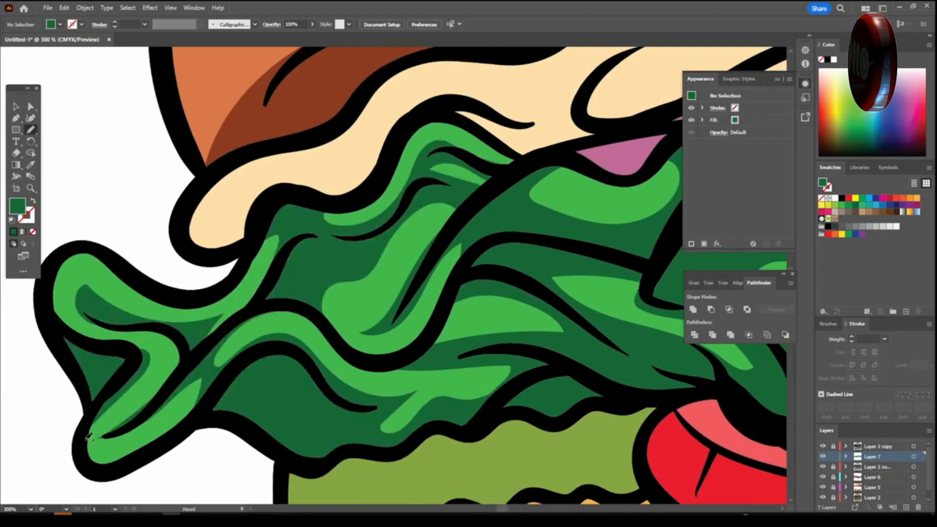
{"action": "key", "text": "ctrl+minus"}
{"action": "key", "text": "ctrl+minus"}
{"action": "key", "text": "ctrl+minus"}
{"action": "key", "text": "ctrl+minus"}
{"action": "key", "text": "ctrl+minus"}
{"action": "scroll", "coordinate": [283, 464], "scroll_direction": "right", "scroll_amount": 2}
{"action": "key", "text": "ctrl+minus"}
{"action": "key", "text": "ctrl+minus"}
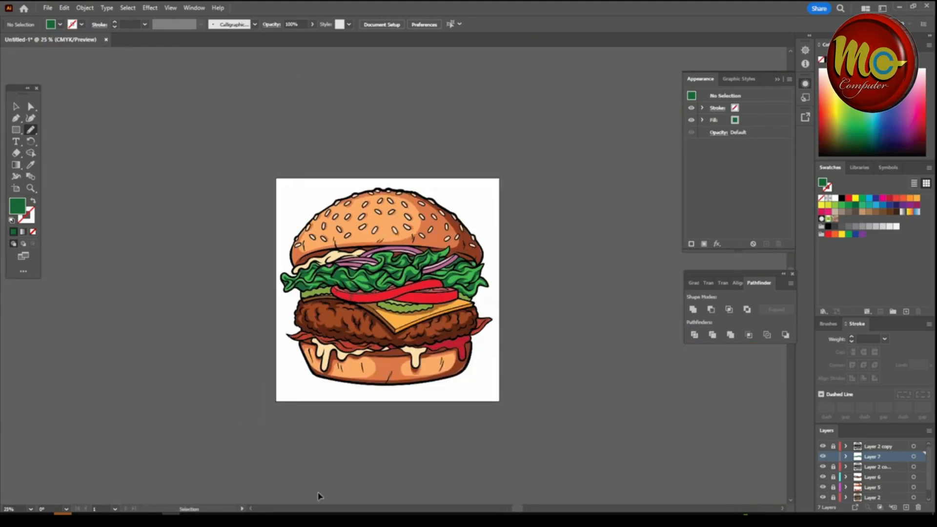
Sample the tomato slice's red as the fill and darken it to a deep red.
{"action": "key", "text": "ctrl+plus"}
{"action": "key", "text": "ctrl+plus"}
{"action": "key", "text": "ctrl+plus"}
{"action": "key", "text": "ctrl+plus"}
{"action": "key", "text": "ctrl+plus"}
{"action": "key", "text": "ctrl+plus"}
{"action": "scroll", "coordinate": [202, 483], "scroll_direction": "left", "scroll_amount": 3}
{"action": "scroll", "coordinate": [202, 484], "scroll_direction": "down", "scroll_amount": 2}
{"action": "key", "text": "i"}
{"action": "left_click", "coordinate": [201, 334]}
{"action": "double_click", "coordinate": [22, 210]}
{"action": "left_click", "coordinate": [720, 315]}
{"action": "left_click_drag", "start_coordinate": [721, 317], "coordinate": [722, 342]}
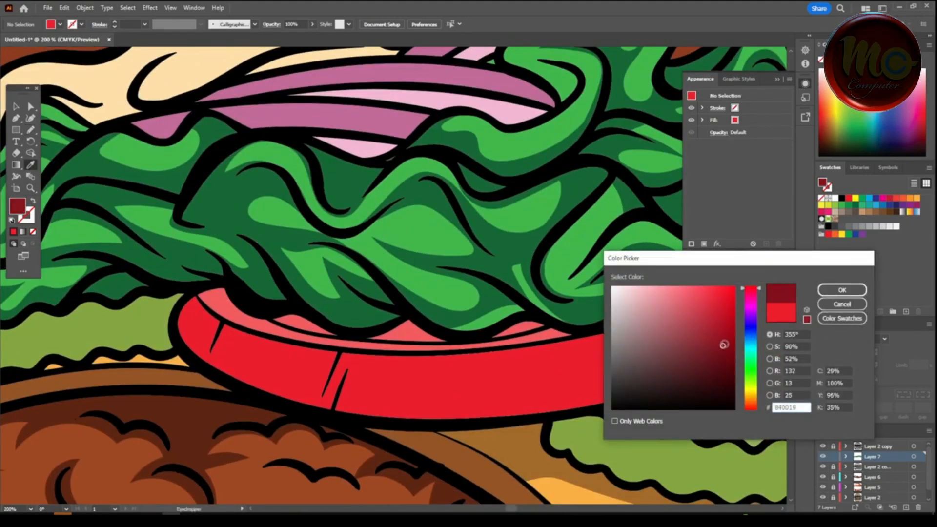
{"action": "left_click", "coordinate": [842, 290]}
Draw a deep red Pencil shadow over the left end of the upper tomato slice.
{"action": "key", "text": "n"}
{"action": "mouse_move", "coordinate": [230, 284]}
{"action": "left_mouse_down"}
{"action": "mouse_move", "coordinate": [327, 414]}
{"action": "mouse_move", "coordinate": [410, 319]}
{"action": "mouse_move", "coordinate": [231, 285]}
{"action": "left_mouse_up"}
{"action": "key", "text": "ctrl+minus"}
{"action": "key", "text": "ctrl+minus"}
{"action": "key", "text": "ctrl+minus"}
Draw deep red shadows across the middle of the upper tomato slice and over both ends of the lower slice.
{"action": "scroll", "coordinate": [567, 433], "scroll_direction": "right", "scroll_amount": 3}
{"action": "key", "text": "ctrl+plus"}
{"action": "key", "text": "ctrl+plus"}
{"action": "key", "text": "ctrl+plus"}
{"action": "mouse_move", "coordinate": [310, 368]}
{"action": "left_mouse_down"}
{"action": "mouse_move", "coordinate": [576, 306]}
{"action": "mouse_move", "coordinate": [318, 304]}
{"action": "mouse_move", "coordinate": [309, 370]}
{"action": "left_mouse_up"}
{"action": "mouse_move", "coordinate": [251, 399]}
{"action": "left_mouse_down"}
{"action": "mouse_move", "coordinate": [539, 311]}
{"action": "mouse_move", "coordinate": [254, 396]}
{"action": "left_mouse_up"}
{"action": "key", "text": "ctrl+0"}
{"action": "key", "text": "ctrl+plus"}
{"action": "key", "text": "ctrl+plus"}
{"action": "key", "text": "ctrl+plus"}
{"action": "key", "text": "ctrl+plus"}
{"action": "key", "text": "ctrl+plus"}
{"action": "key", "text": "ctrl+plus"}
{"action": "scroll", "coordinate": [299, 259], "scroll_direction": "down", "scroll_amount": 1}
{"action": "mouse_move", "coordinate": [296, 260]}
{"action": "left_mouse_down"}
{"action": "mouse_move", "coordinate": [411, 426]}
{"action": "mouse_move", "coordinate": [341, 260]}
{"action": "mouse_move", "coordinate": [296, 260]}
{"action": "left_mouse_up"}
{"action": "key", "text": "ctrl+minus"}
{"action": "key", "text": "ctrl+minus"}
{"action": "key", "text": "ctrl+minus"}
{"action": "key", "text": "ctrl+minus"}
{"action": "key", "text": "ctrl+minus"}
{"action": "key", "text": "ctrl+minus"}
{"action": "key", "text": "ctrl+minus"}
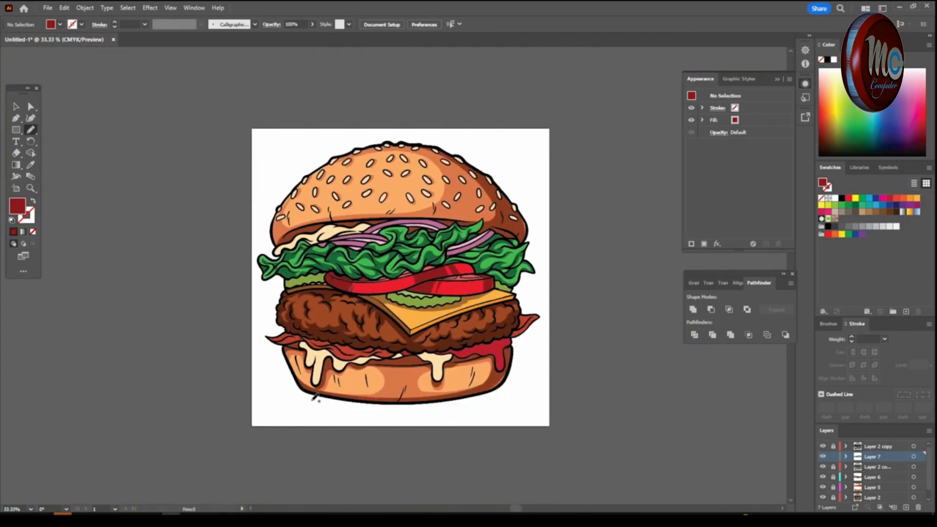
Sample the onion's purple as the fill and darken it to a deep purple.
{"action": "scroll", "coordinate": [451, 245], "scroll_direction": "up", "scroll_amount": 6}
{"action": "key", "text": "i"}
{"action": "left_click", "coordinate": [226, 392]}
{"action": "double_click", "coordinate": [17, 206]}
{"action": "left_click", "coordinate": [687, 353]}
{"action": "left_click", "coordinate": [843, 290]}
Draw deep purple Pencil shadows on the upper onion ring and the right ends of the onion rings beneath it.
{"action": "key", "text": "n"}
{"action": "mouse_move", "coordinate": [169, 408]}
{"action": "left_mouse_down"}
{"action": "mouse_move", "coordinate": [239, 416]}
{"action": "mouse_move", "coordinate": [341, 299]}
{"action": "mouse_move", "coordinate": [169, 381]}
{"action": "left_mouse_up"}
{"action": "scroll", "coordinate": [347, 459], "scroll_direction": "left", "scroll_amount": 5}
{"action": "key", "text": "ctrl+minus"}
{"action": "key", "text": "ctrl+minus"}
{"action": "key", "text": "ctrl+plus"}
{"action": "key", "text": "ctrl+plus"}
{"action": "mouse_move", "coordinate": [433, 314]}
{"action": "left_mouse_down"}
{"action": "mouse_move", "coordinate": [377, 237]}
{"action": "mouse_move", "coordinate": [486, 253]}
{"action": "mouse_move", "coordinate": [556, 311]}
{"action": "left_mouse_up"}
{"action": "scroll", "coordinate": [479, 293], "scroll_direction": "down", "scroll_amount": 4}
{"action": "scroll", "coordinate": [337, 301], "scroll_direction": "up", "scroll_amount": 4}
{"action": "mouse_move", "coordinate": [346, 329]}
{"action": "left_mouse_down"}
{"action": "mouse_move", "coordinate": [499, 280]}
{"action": "mouse_move", "coordinate": [346, 330]}
{"action": "left_mouse_up"}
{"action": "mouse_move", "coordinate": [304, 454]}
{"action": "left_mouse_down"}
{"action": "mouse_move", "coordinate": [239, 396]}
{"action": "mouse_move", "coordinate": [304, 453]}
{"action": "left_mouse_up"}
{"action": "mouse_move", "coordinate": [523, 404]}
{"action": "left_mouse_down"}
{"action": "mouse_move", "coordinate": [446, 392]}
{"action": "mouse_move", "coordinate": [524, 404]}
{"action": "left_mouse_up"}
Shade the left end of the lower onion ring between the sauce and the lettuce in deep purple.
{"action": "scroll", "coordinate": [542, 410], "scroll_direction": "down", "scroll_amount": 5}
{"action": "scroll", "coordinate": [570, 424], "scroll_direction": "up", "scroll_amount": 5}
{"action": "left_click_drag", "start_coordinate": [264, 433], "coordinate": [335, 340]}
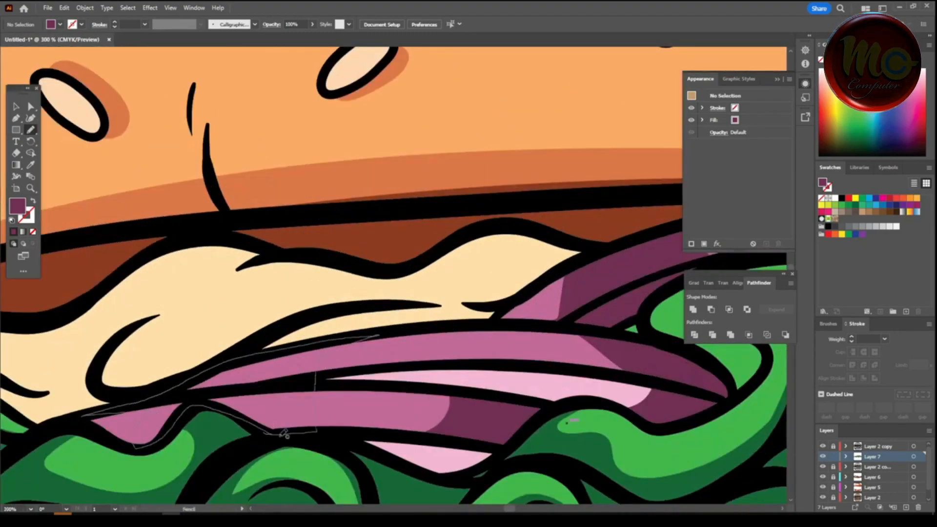
{"action": "left_click_drag", "start_coordinate": [251, 424], "coordinate": [263, 433]}
Shade the upper tip of the onion piece on the burger's right side in deep purple.
{"action": "scroll", "coordinate": [425, 273], "scroll_direction": "down", "scroll_amount": 4}
{"action": "scroll", "coordinate": [488, 390], "scroll_direction": "up", "scroll_amount": 4}
{"action": "mouse_move", "coordinate": [490, 310]}
{"action": "left_mouse_down"}
{"action": "mouse_move", "coordinate": [381, 408]}
{"action": "mouse_move", "coordinate": [356, 327]}
{"action": "mouse_move", "coordinate": [496, 314]}
{"action": "left_mouse_up"}
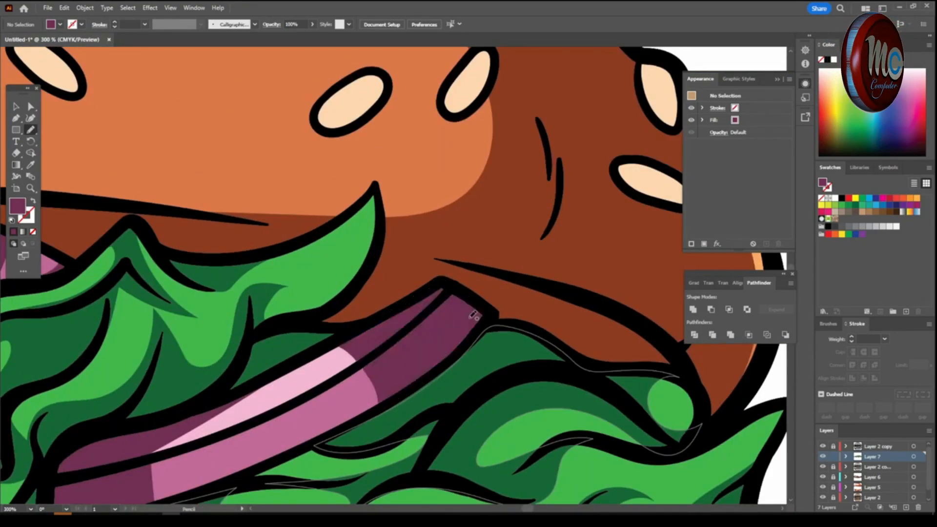
{"action": "scroll", "coordinate": [537, 381], "scroll_direction": "down", "scroll_amount": 6}
{"action": "scroll", "coordinate": [537, 379], "scroll_direction": "up", "scroll_amount": 2}
{"action": "scroll", "coordinate": [536, 376], "scroll_direction": "down", "scroll_amount": 2}
{"action": "scroll", "coordinate": [535, 371], "scroll_direction": "up", "scroll_amount": 3}
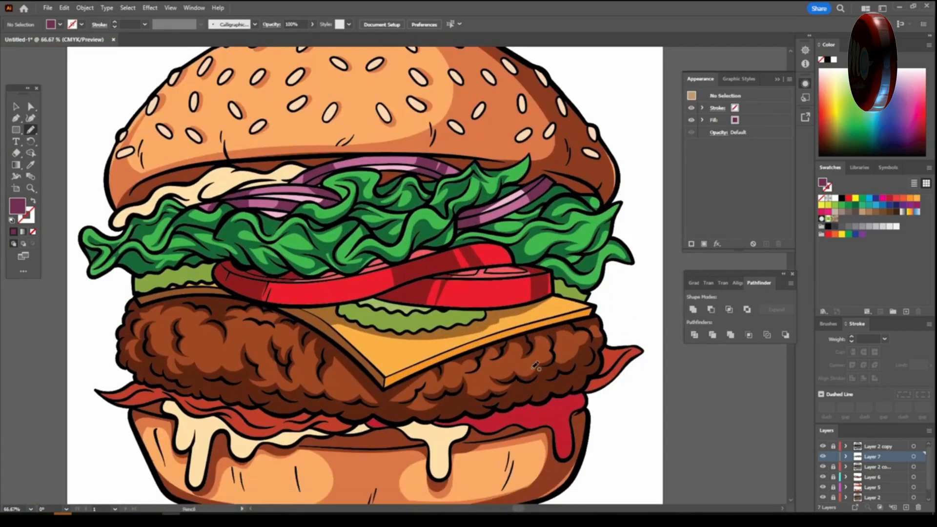
Sample the pickle's green as the fill and darken it to a dark olive.
{"action": "scroll", "coordinate": [407, 303], "scroll_direction": "up", "scroll_amount": 4}
{"action": "left_click", "coordinate": [31, 165]}
{"action": "left_click", "coordinate": [195, 347]}
{"action": "double_click", "coordinate": [18, 206]}
{"action": "left_click", "coordinate": [697, 370]}
{"action": "left_click", "coordinate": [841, 290]}
Draw dark olive Pencil shadows on the left part and upper right corner of the pickle under the tomatoes.
{"action": "left_click", "coordinate": [30, 130]}
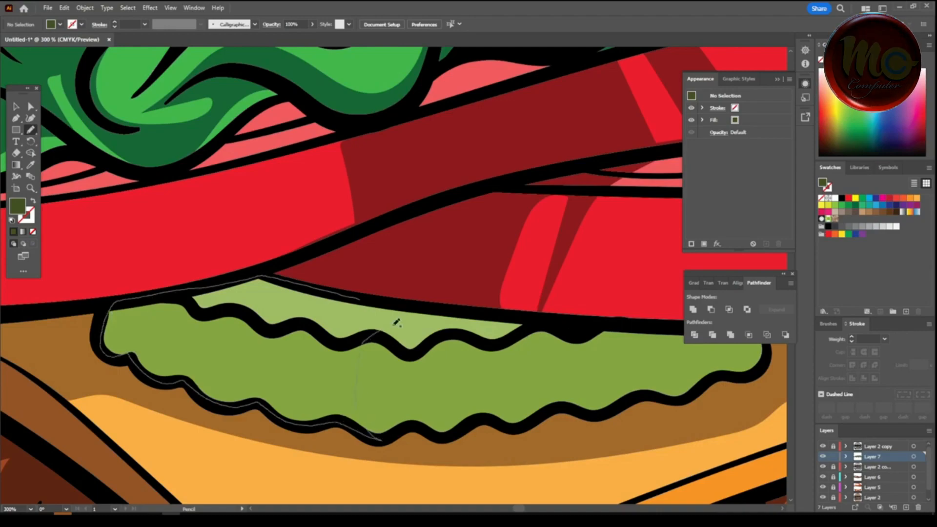
{"action": "left_click_drag", "start_coordinate": [381, 329], "coordinate": [364, 299]}
{"action": "scroll", "coordinate": [338, 314], "scroll_direction": "down", "scroll_amount": 2}
{"action": "left_click_drag", "start_coordinate": [513, 325], "coordinate": [333, 318]}
Draw dark olive shadows on both sides of the left pickle, between the lettuce and the cheese.
{"action": "scroll", "coordinate": [337, 318], "scroll_direction": "down", "scroll_amount": 4}
{"action": "scroll", "coordinate": [375, 339], "scroll_direction": "up", "scroll_amount": 4}
{"action": "left_click_drag", "start_coordinate": [170, 335], "coordinate": [171, 401]}
{"action": "left_click_drag", "start_coordinate": [279, 303], "coordinate": [170, 335]}
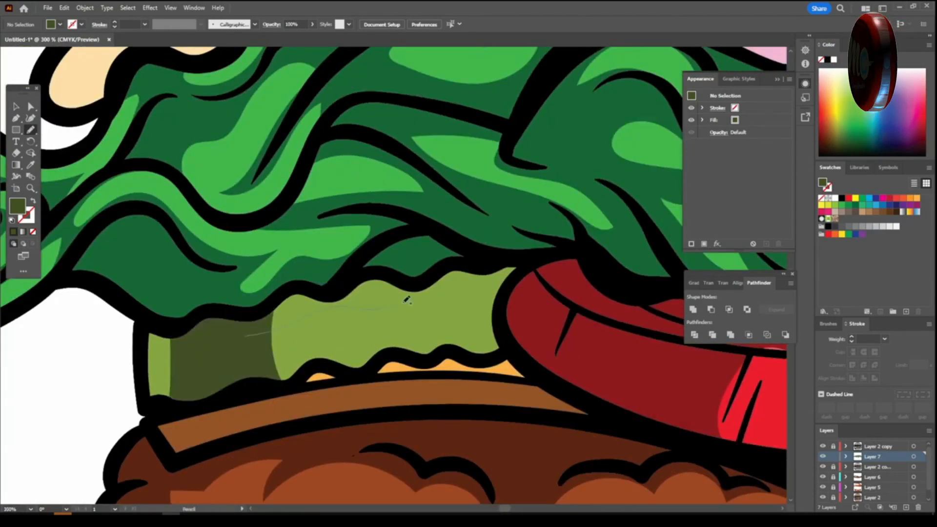
{"action": "mouse_move", "coordinate": [508, 352]}
{"action": "left_mouse_down"}
{"action": "mouse_move", "coordinate": [490, 261]}
{"action": "mouse_move", "coordinate": [381, 279]}
{"action": "mouse_move", "coordinate": [253, 321]}
{"action": "left_mouse_up"}
{"action": "scroll", "coordinate": [253, 321], "scroll_direction": "down", "scroll_amount": 6}
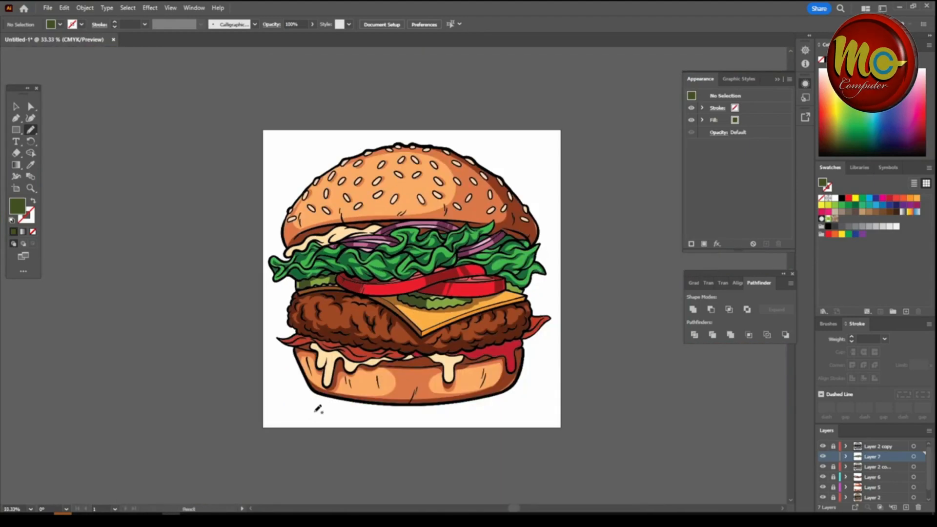
Sample the tomato's shadow red as the fill and darken it to maroon.
{"action": "key", "text": "ctrl+plus"}
{"action": "key", "text": "ctrl+plus"}
{"action": "key", "text": "ctrl+plus"}
{"action": "key", "text": "ctrl+plus"}
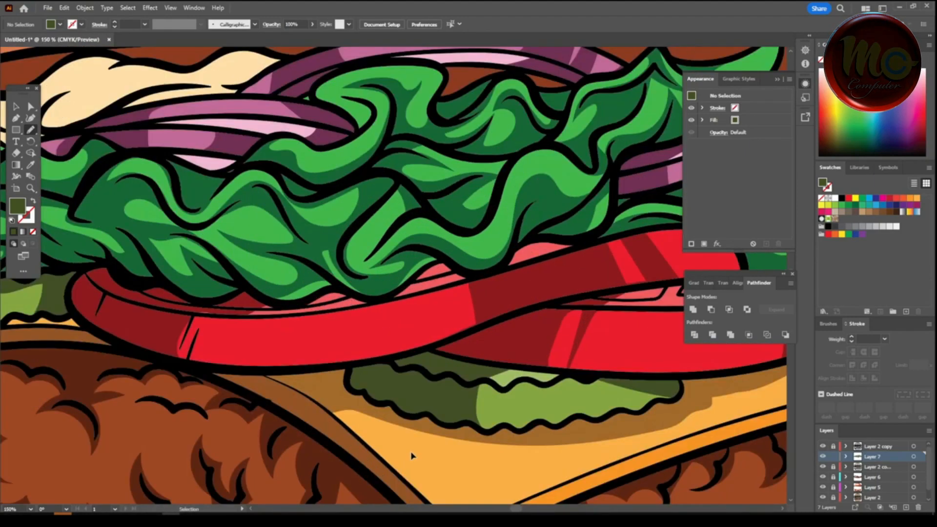
{"action": "scroll", "coordinate": [415, 453], "scroll_direction": "up", "scroll_amount": 2}
{"action": "key", "text": "i"}
{"action": "left_click", "coordinate": [127, 375]}
{"action": "double_click", "coordinate": [17, 206]}
{"action": "left_click", "coordinate": [713, 369]}
{"action": "left_click", "coordinate": [842, 290]}
Draw a maroon Pencil shadow along the upper tomato slice's top face, beneath the left part of the lettuce.
{"action": "left_click", "coordinate": [31, 141]}
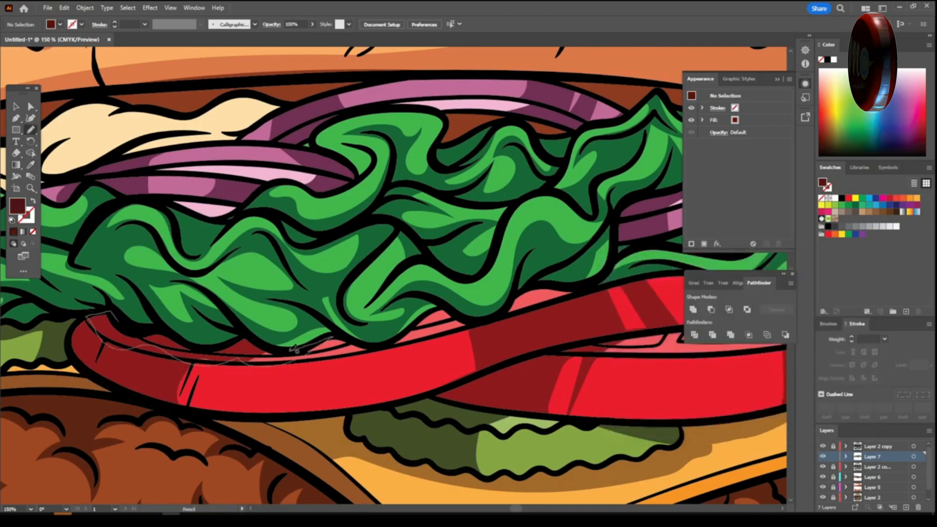
{"action": "left_click_drag", "start_coordinate": [197, 346], "coordinate": [119, 322]}
{"action": "key", "text": "ctrl+minus"}
{"action": "key", "text": "ctrl+minus"}
{"action": "key", "text": "ctrl+minus"}
{"action": "key", "text": "ctrl+minus"}
{"action": "scroll", "coordinate": [352, 418], "scroll_direction": "down", "scroll_amount": 2}
Sample the patty's shadow brown as the fill and darken it to a very dark brown.
{"action": "key", "text": "ctrl+plus"}
{"action": "key", "text": "ctrl+plus"}
{"action": "key", "text": "ctrl+plus"}
{"action": "key", "text": "ctrl+plus"}
{"action": "key", "text": "ctrl+plus"}
{"action": "scroll", "coordinate": [352, 416], "scroll_direction": "left", "scroll_amount": 3}
{"action": "key", "text": "i"}
{"action": "left_click", "coordinate": [110, 261]}
{"action": "double_click", "coordinate": [18, 206]}
{"action": "left_click", "coordinate": [722, 379]}
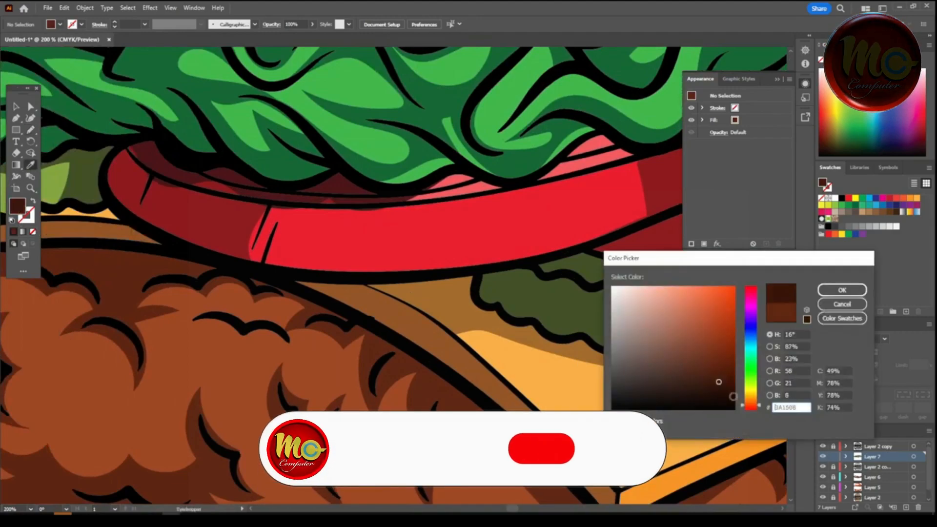
{"action": "key", "text": "Return"}
Draw a very dark brown Pencil shadow on top of the patty, beneath the cheese edge under the tomato's left end.
{"action": "key", "text": "n"}
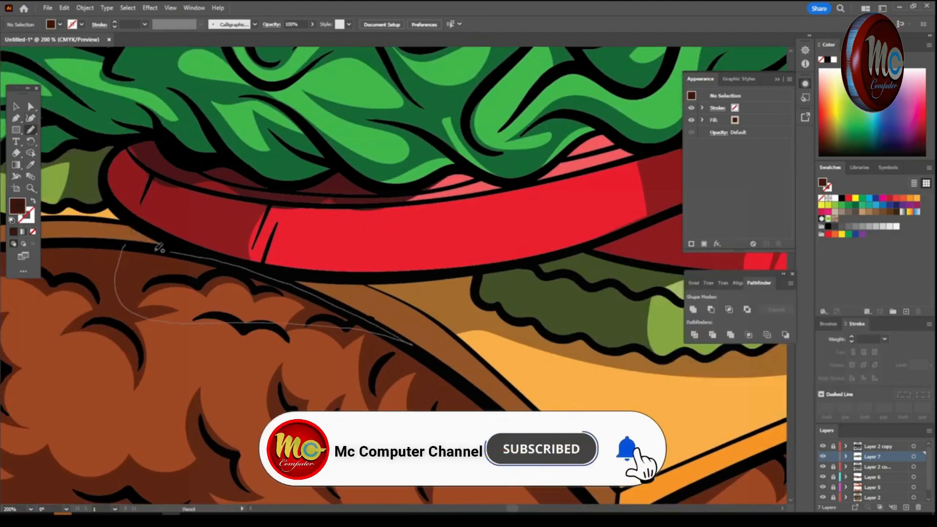
{"action": "key", "text": "ctrl+minus"}
{"action": "key", "text": "ctrl+minus"}
{"action": "key", "text": "ctrl+minus"}
{"action": "key", "text": "ctrl+minus"}
{"action": "key", "text": "ctrl+plus"}
{"action": "key", "text": "ctrl+plus"}
{"action": "key", "text": "ctrl+plus"}
Recolor the patty shadow beneath the cheese to the reddish brown #490C00 and deselect it.
{"action": "key", "text": "v"}
{"action": "left_click", "coordinate": [220, 268]}
{"action": "double_click", "coordinate": [17, 206]}
{"action": "left_click", "coordinate": [733, 374]}
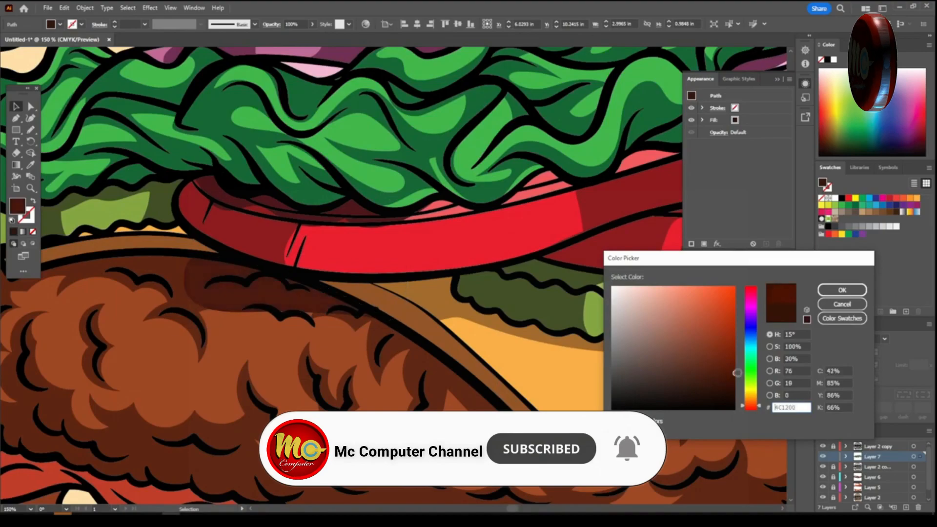
{"action": "left_click", "coordinate": [757, 407]}
{"action": "left_click", "coordinate": [736, 374]}
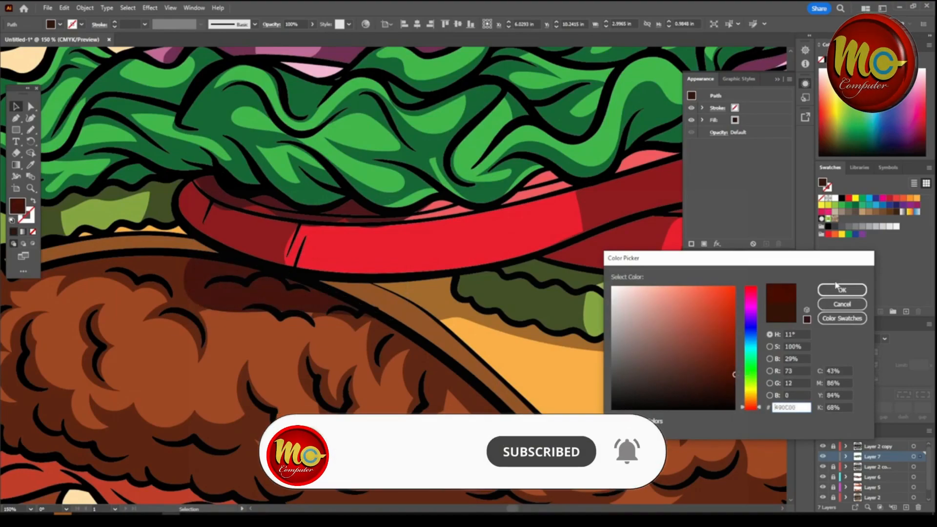
{"action": "left_click", "coordinate": [843, 290]}
{"action": "key", "text": "ctrl+minus"}
{"action": "key", "text": "ctrl+minus"}
{"action": "key", "text": "ctrl+minus"}
{"action": "left_click", "coordinate": [214, 283]}
Extend the dark reddish brown patty shadow down to the wavy crease lines beneath the cheese's left edge.
{"action": "key", "text": "ctrl+plus"}
{"action": "key", "text": "ctrl+plus"}
{"action": "key", "text": "ctrl+plus"}
{"action": "key", "text": "ctrl+plus"}
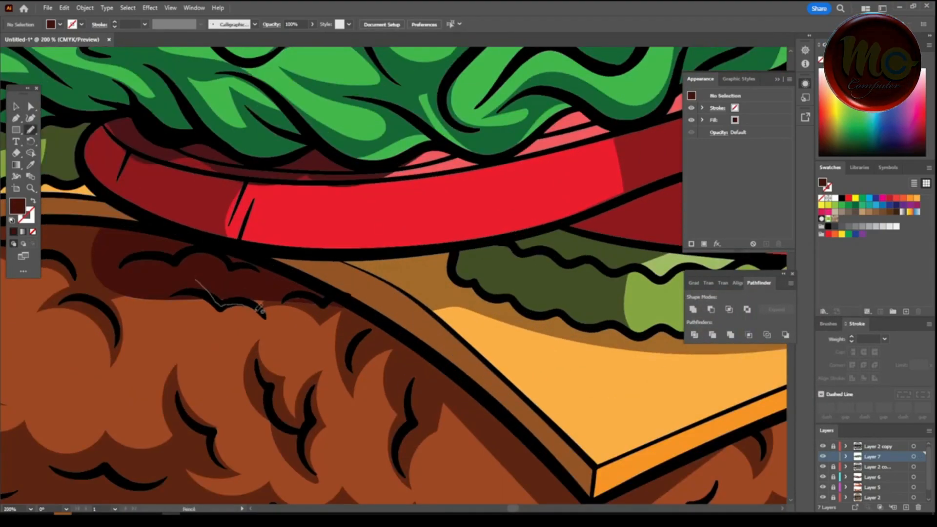
{"action": "left_click_drag", "start_coordinate": [320, 292], "coordinate": [196, 279]}
{"action": "key", "text": "ctrl+minus"}
{"action": "key", "text": "ctrl+minus"}
{"action": "key", "text": "ctrl+minus"}
{"action": "key", "text": "ctrl+minus"}
{"action": "key", "text": "ctrl+minus"}
Draw a V-shaped dark reddish brown shadow on the patty along both lower edges of the cheese slice.
{"action": "key", "text": "ctrl+plus"}
{"action": "key", "text": "ctrl+plus"}
{"action": "key", "text": "ctrl+plus"}
{"action": "key", "text": "ctrl+plus"}
{"action": "left_click_drag", "start_coordinate": [131, 273], "coordinate": [285, 456]}
{"action": "left_click_drag", "start_coordinate": [521, 295], "coordinate": [298, 391]}
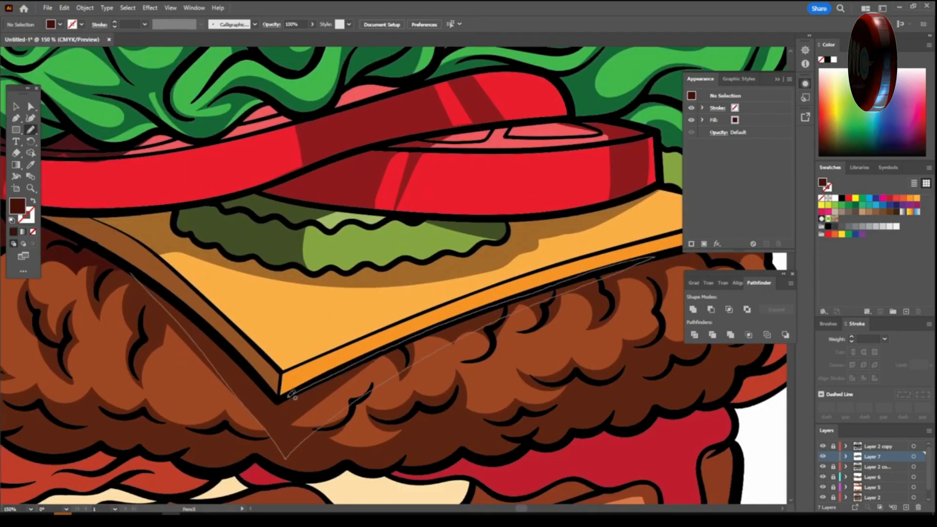
{"action": "left_click_drag", "start_coordinate": [210, 325], "coordinate": [105, 268]}
{"action": "key", "text": "ctrl+minus"}
{"action": "key", "text": "ctrl+minus"}
{"action": "key", "text": "ctrl+minus"}
{"action": "key", "text": "ctrl+minus"}
{"action": "key", "text": "ctrl+minus"}
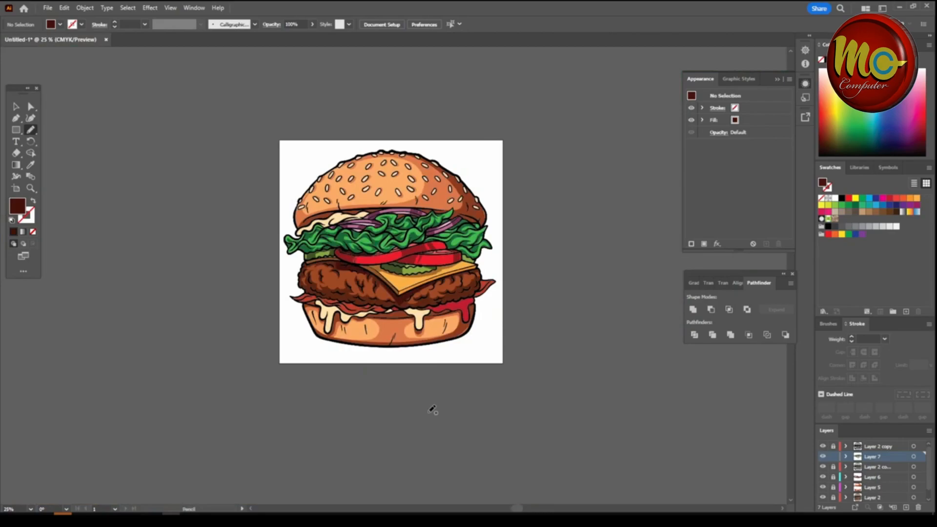
Sample the shaded brown of the cheese edge beneath the tomato and darken it to a deep brown fill.
{"action": "key", "text": "ctrl+plus"}
{"action": "key", "text": "ctrl+plus"}
{"action": "key", "text": "ctrl+plus"}
{"action": "key", "text": "ctrl+plus"}
{"action": "key", "text": "ctrl+plus"}
{"action": "key", "text": "ctrl+plus"}
{"action": "key", "text": "ctrl+plus"}
{"action": "key", "text": "i"}
{"action": "left_click", "coordinate": [228, 275]}
{"action": "double_click", "coordinate": [18, 206]}
{"action": "left_click_drag", "start_coordinate": [731, 389], "coordinate": [717, 367]}
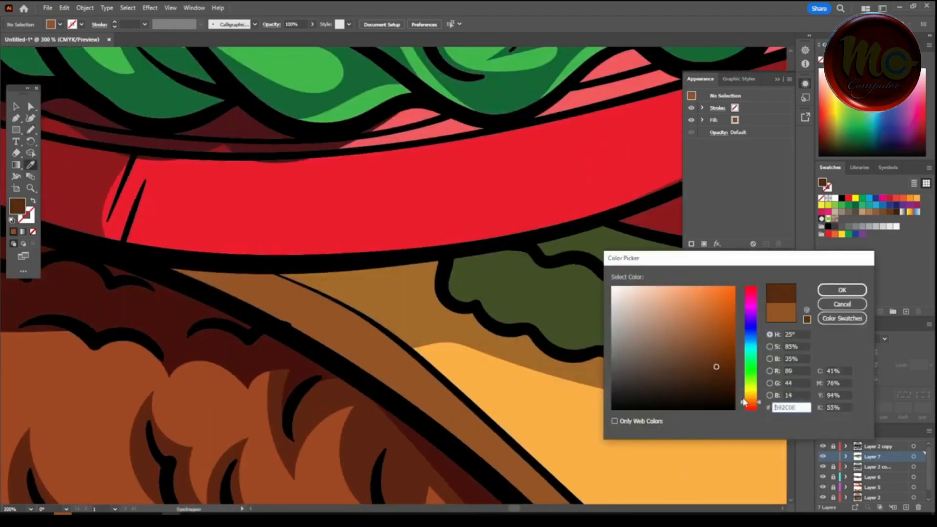
{"action": "left_click", "coordinate": [842, 290]}
Draw a deep brown Pencil shadow on the cheese beneath the tomato's left side, up to the pickle.
{"action": "key", "text": "n"}
{"action": "mouse_move", "coordinate": [142, 261]}
{"action": "left_mouse_down"}
{"action": "mouse_move", "coordinate": [260, 317]}
{"action": "mouse_move", "coordinate": [402, 332]}
{"action": "left_mouse_up"}
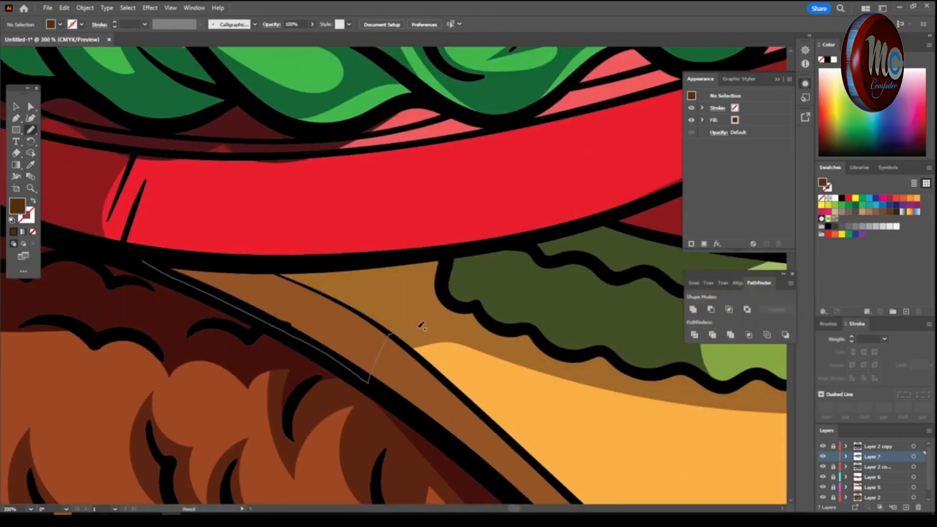
{"action": "left_click_drag", "start_coordinate": [438, 255], "coordinate": [436, 255]}
{"action": "key", "text": "ctrl+minus"}
{"action": "key", "text": "ctrl+minus"}
{"action": "key", "text": "ctrl+minus"}
{"action": "key", "text": "ctrl+minus"}
{"action": "key", "text": "ctrl+minus"}
{"action": "key", "text": "ctrl+minus"}
{"action": "key", "text": "ctrl+minus"}
Draw a deep brown Pencil shadow on the cheese along the underside of the right tomato slice and around the pickle's end.
{"action": "key", "text": "ctrl+plus"}
{"action": "key", "text": "ctrl+plus"}
{"action": "key", "text": "ctrl+plus"}
{"action": "key", "text": "ctrl+plus"}
{"action": "key", "text": "ctrl+plus"}
{"action": "key", "text": "ctrl+plus"}
{"action": "key", "text": "ctrl+plus"}
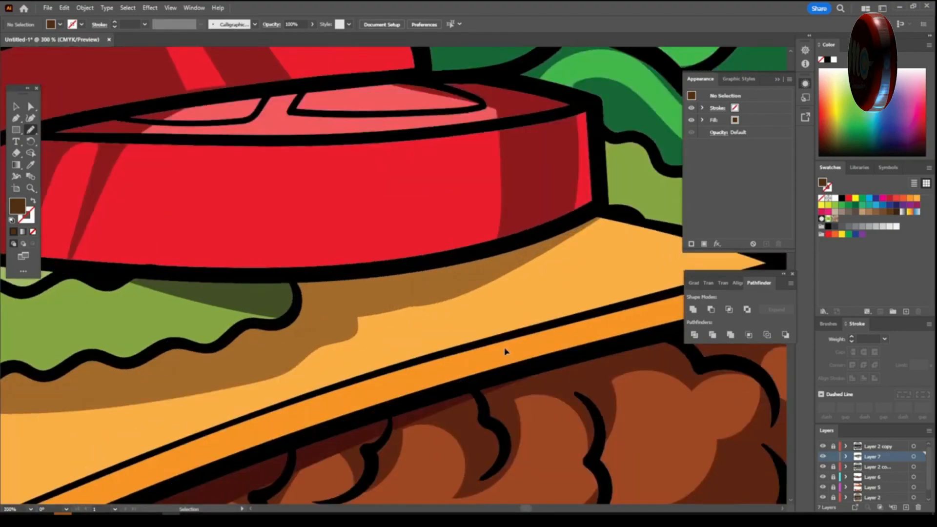
{"action": "left_click_drag", "start_coordinate": [446, 307], "coordinate": [556, 233]}
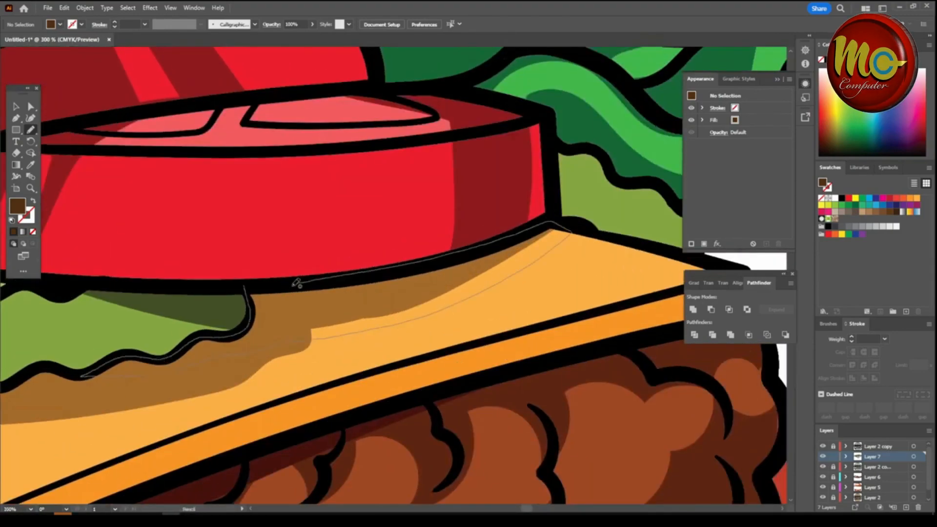
{"action": "key", "text": "ctrl+minus"}
{"action": "key", "text": "ctrl+minus"}
{"action": "key", "text": "ctrl+minus"}
{"action": "key", "text": "ctrl+minus"}
{"action": "key", "text": "ctrl+minus"}
{"action": "key", "text": "ctrl+minus"}
{"action": "key", "text": "ctrl+minus"}
Sample the bacon's red and darken it to a dark reddish brown fill for its shading.
{"action": "key", "text": "ctrl+plus"}
{"action": "key", "text": "ctrl+plus"}
{"action": "key", "text": "ctrl+plus"}
{"action": "key", "text": "ctrl+plus"}
{"action": "key", "text": "ctrl+plus"}
{"action": "key", "text": "ctrl+plus"}
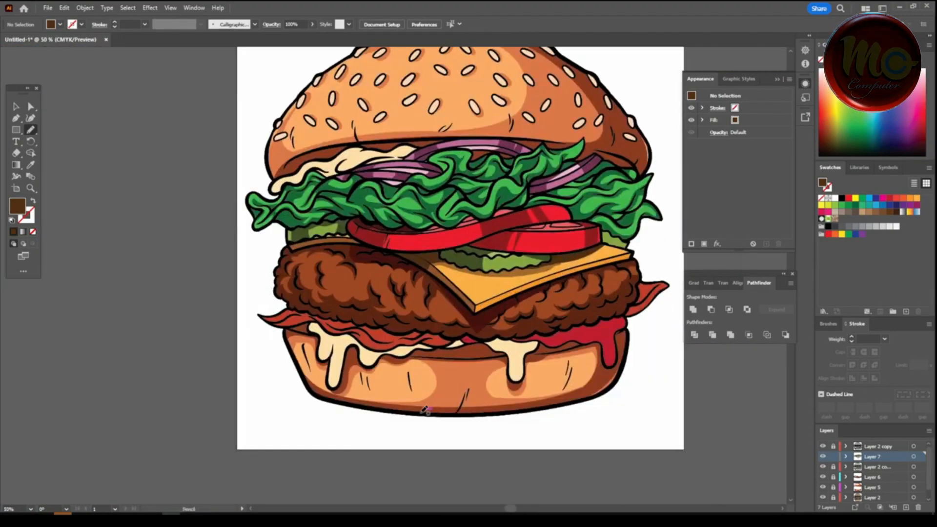
{"action": "scroll", "coordinate": [425, 412], "scroll_direction": "down", "scroll_amount": 1}
{"action": "key", "text": "i"}
{"action": "left_click", "coordinate": [273, 322]}
{"action": "double_click", "coordinate": [18, 206]}
{"action": "left_click", "coordinate": [712, 359]}
{"action": "key", "text": "Return"}
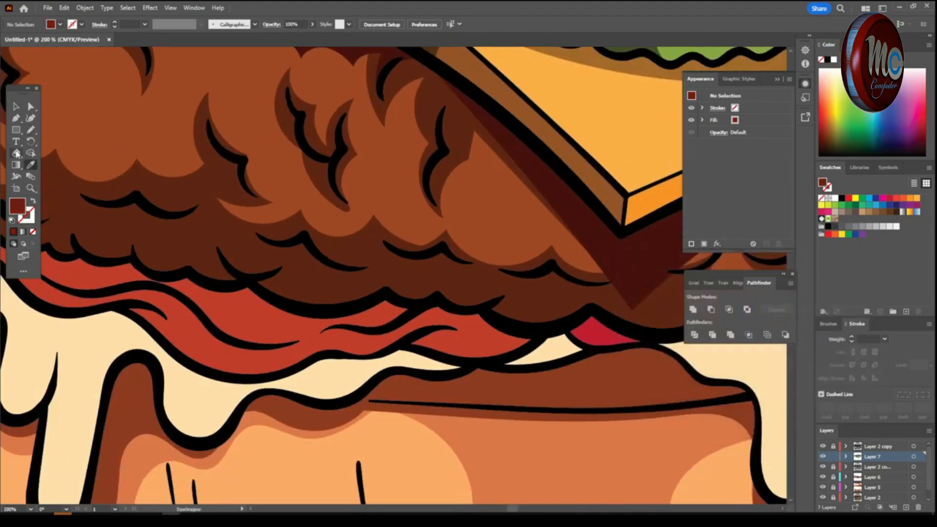
Draw dark reddish brown Pencil shadows along the bacon strips beneath the patty, leaving lighter red patches uncovered.
{"action": "left_click_drag", "start_coordinate": [478, 308], "coordinate": [480, 314]}
{"action": "mouse_move", "coordinate": [206, 317]}
{"action": "left_mouse_down"}
{"action": "mouse_move", "coordinate": [230, 290]}
{"action": "mouse_move", "coordinate": [369, 302]}
{"action": "left_mouse_up"}
{"action": "left_click_drag", "start_coordinate": [369, 302], "coordinate": [421, 299]}
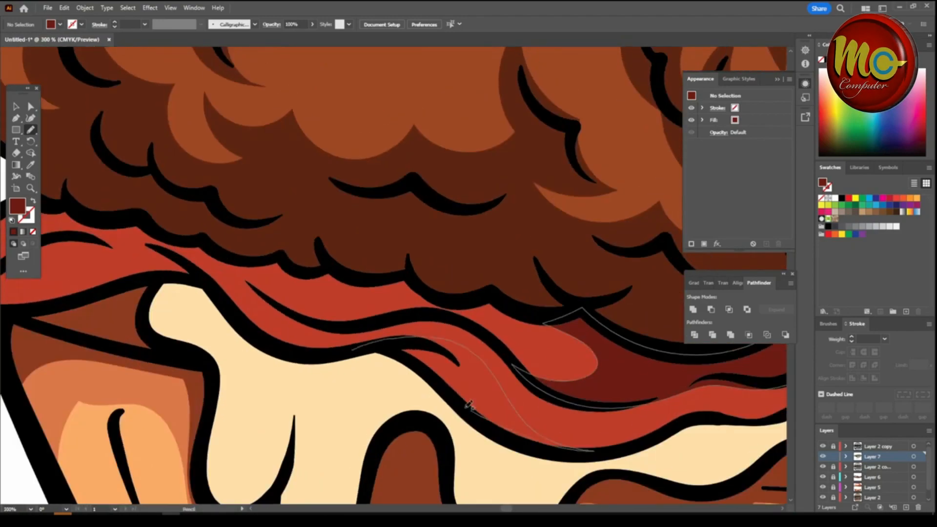
{"action": "left_click_drag", "start_coordinate": [469, 405], "coordinate": [413, 364]}
{"action": "left_click_drag", "start_coordinate": [241, 348], "coordinate": [428, 397]}
{"action": "mouse_move", "coordinate": [327, 286]}
{"action": "left_mouse_down"}
{"action": "mouse_move", "coordinate": [429, 326]}
{"action": "mouse_move", "coordinate": [681, 347]}
{"action": "mouse_move", "coordinate": [477, 314]}
{"action": "mouse_move", "coordinate": [348, 321]}
{"action": "left_mouse_up"}
{"action": "key", "text": "ctrl+0"}
{"action": "scroll", "coordinate": [531, 432], "scroll_direction": "down", "scroll_amount": 1}
{"action": "scroll", "coordinate": [494, 273], "scroll_direction": "up", "scroll_amount": 7}
{"action": "mouse_move", "coordinate": [290, 406]}
{"action": "left_mouse_down"}
{"action": "mouse_move", "coordinate": [408, 400]}
{"action": "mouse_move", "coordinate": [474, 264]}
{"action": "mouse_move", "coordinate": [309, 418]}
{"action": "left_mouse_up"}
{"action": "scroll", "coordinate": [456, 435], "scroll_direction": "down", "scroll_amount": 5}
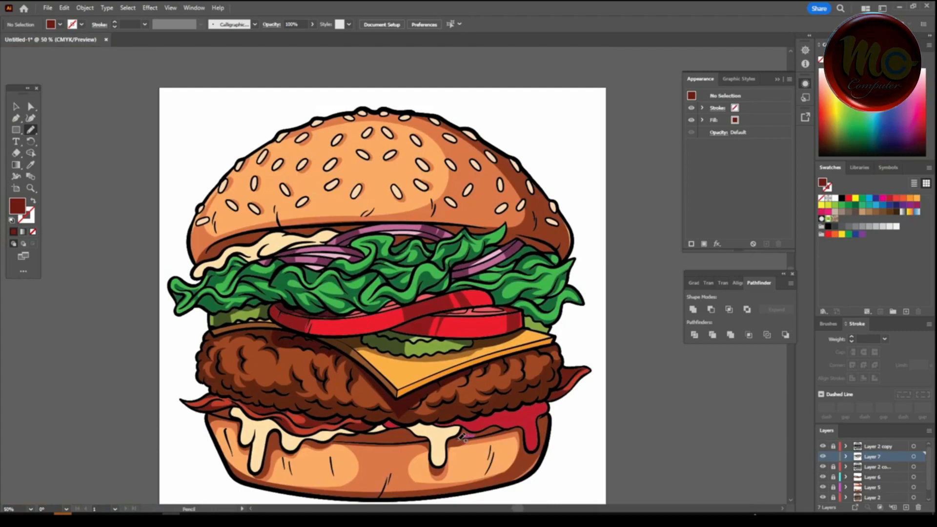
Sample the sauce's cream color, darken it to a tan fill, and switch back to the Pencil tool.
{"action": "left_click", "coordinate": [30, 165]}
{"action": "left_click", "coordinate": [274, 246]}
{"action": "double_click", "coordinate": [18, 206]}
{"action": "left_click", "coordinate": [675, 329]}
{"action": "left_click", "coordinate": [843, 291]}
{"action": "left_click", "coordinate": [31, 130]}
{"action": "key", "text": "ctrl+minus"}
{"action": "scroll", "coordinate": [403, 360], "scroll_direction": "up", "scroll_amount": 5}
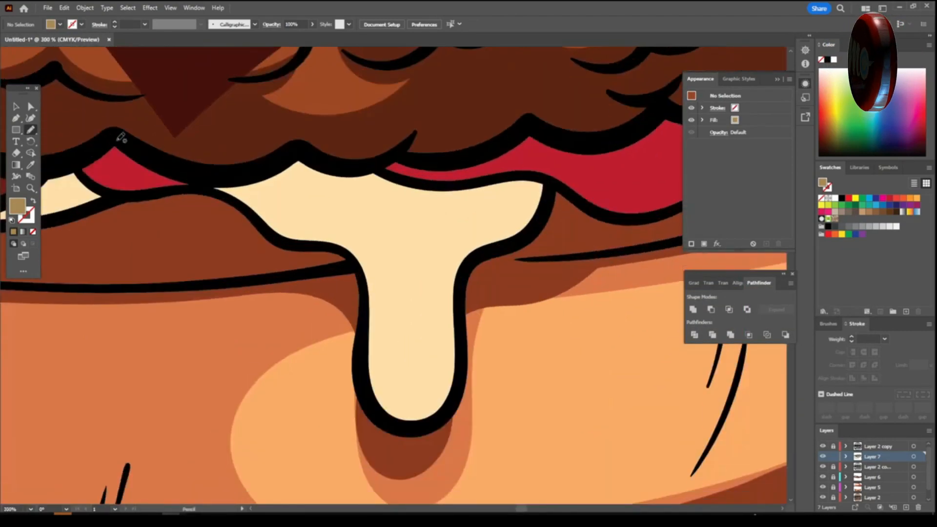
Draw tan Pencil shadows on the cream sauce drip beneath the cheese tip and on the sauce edge left of it.
{"action": "mouse_move", "coordinate": [462, 375]}
{"action": "left_mouse_down"}
{"action": "mouse_move", "coordinate": [310, 195]}
{"action": "mouse_move", "coordinate": [117, 144]}
{"action": "left_mouse_up"}
{"action": "scroll", "coordinate": [391, 265], "scroll_direction": "down", "scroll_amount": 2}
{"action": "mouse_move", "coordinate": [509, 307]}
{"action": "left_mouse_down"}
{"action": "mouse_move", "coordinate": [569, 308]}
{"action": "mouse_move", "coordinate": [511, 308]}
{"action": "left_mouse_up"}
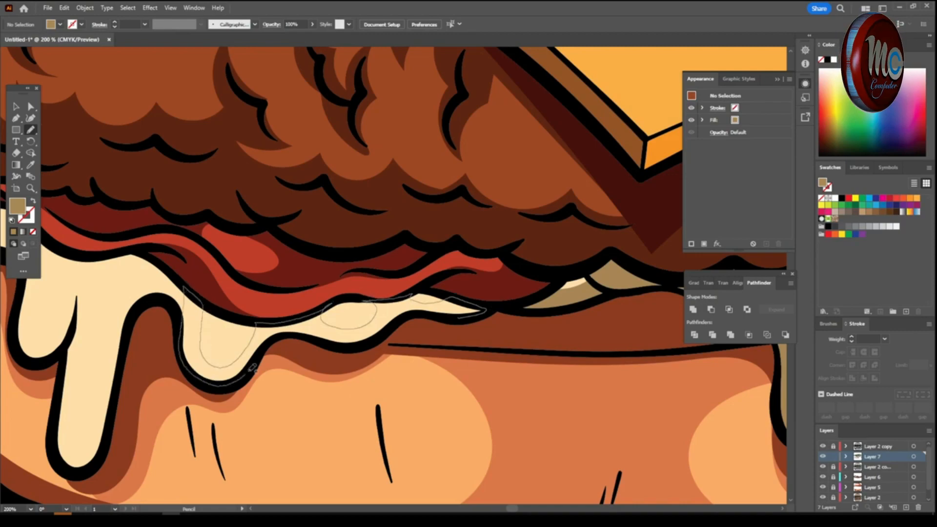
{"action": "left_click_drag", "start_coordinate": [393, 332], "coordinate": [459, 318]}
{"action": "scroll", "coordinate": [429, 396], "scroll_direction": "down", "scroll_amount": 5}
Shade the long cream sauce drips on the bottom bun's left side in tan, leaving light cream centers.
{"action": "scroll", "coordinate": [427, 389], "scroll_direction": "up", "scroll_amount": 6}
{"action": "mouse_move", "coordinate": [290, 388]}
{"action": "left_mouse_down"}
{"action": "mouse_move", "coordinate": [275, 438]}
{"action": "mouse_move", "coordinate": [336, 238]}
{"action": "left_mouse_up"}
{"action": "mouse_move", "coordinate": [340, 161]}
{"action": "left_mouse_down"}
{"action": "mouse_move", "coordinate": [218, 159]}
{"action": "mouse_move", "coordinate": [162, 240]}
{"action": "mouse_move", "coordinate": [167, 120]}
{"action": "mouse_move", "coordinate": [110, 117]}
{"action": "left_mouse_up"}
{"action": "mouse_move", "coordinate": [153, 200]}
{"action": "left_mouse_down"}
{"action": "mouse_move", "coordinate": [208, 482]}
{"action": "mouse_move", "coordinate": [289, 388]}
{"action": "left_mouse_up"}
{"action": "scroll", "coordinate": [439, 433], "scroll_direction": "down", "scroll_amount": 6}
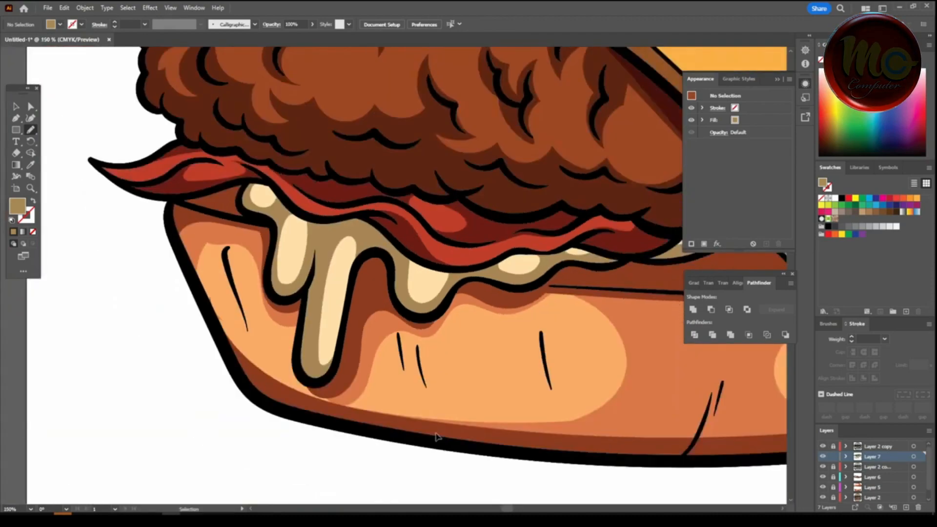
Draw tan Pencil shadows on the cream sauce beneath the top bun, above the lettuce and onions.
{"action": "scroll", "coordinate": [356, 188], "scroll_direction": "up", "scroll_amount": 6}
{"action": "mouse_move", "coordinate": [303, 347]}
{"action": "left_mouse_down"}
{"action": "mouse_move", "coordinate": [555, 313]}
{"action": "mouse_move", "coordinate": [533, 284]}
{"action": "mouse_move", "coordinate": [537, 230]}
{"action": "mouse_move", "coordinate": [354, 258]}
{"action": "mouse_move", "coordinate": [214, 364]}
{"action": "mouse_move", "coordinate": [342, 256]}
{"action": "mouse_move", "coordinate": [239, 237]}
{"action": "mouse_move", "coordinate": [202, 299]}
{"action": "mouse_move", "coordinate": [49, 370]}
{"action": "left_mouse_up"}
{"action": "left_click_drag", "start_coordinate": [149, 408], "coordinate": [152, 406]}
{"action": "scroll", "coordinate": [526, 313], "scroll_direction": "down", "scroll_amount": 6}
{"action": "scroll", "coordinate": [526, 313], "scroll_direction": "up", "scroll_amount": 6}
{"action": "mouse_move", "coordinate": [339, 313]}
{"action": "left_mouse_down"}
{"action": "mouse_move", "coordinate": [186, 445]}
{"action": "mouse_move", "coordinate": [302, 418]}
{"action": "mouse_move", "coordinate": [493, 325]}
{"action": "left_mouse_up"}
{"action": "scroll", "coordinate": [598, 353], "scroll_direction": "down", "scroll_amount": 8}
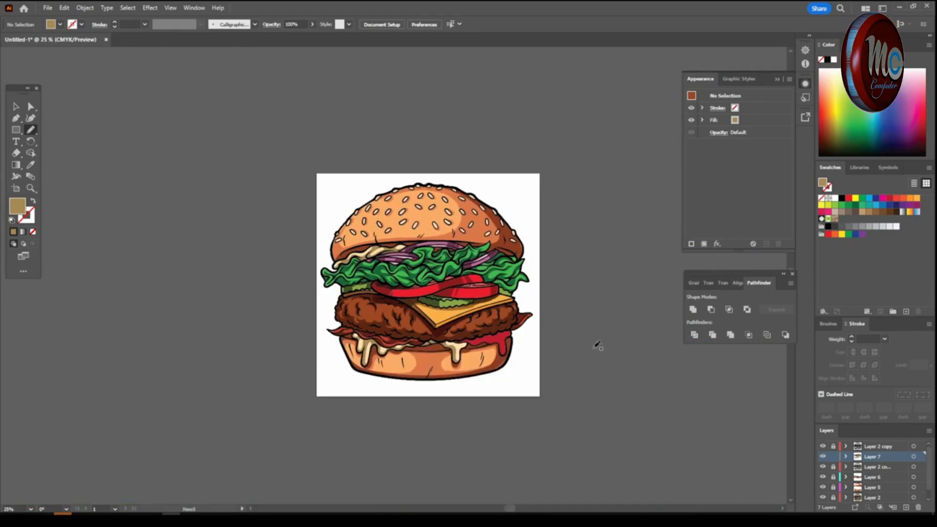
Sample the patty's brown, brighten it to orange for highlights, and switch to the Paintbrush tool.
{"action": "key", "text": "ctrl+equal"}
{"action": "key", "text": "ctrl+equal"}
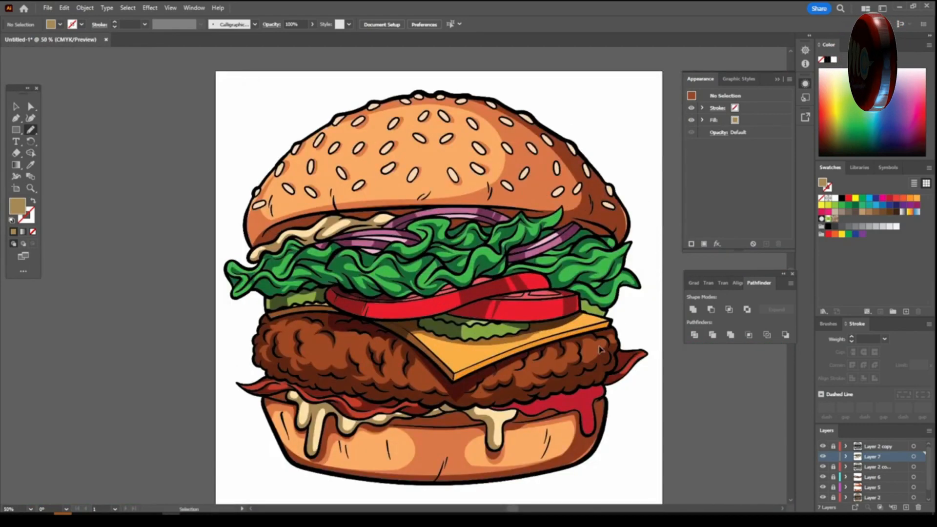
{"action": "key", "text": "ctrl+minus"}
{"action": "left_click", "coordinate": [31, 165]}
{"action": "scroll", "coordinate": [293, 293], "scroll_direction": "down", "scroll_amount": 1}
{"action": "key", "text": "ctrl+equal"}
{"action": "key", "text": "ctrl+equal"}
{"action": "left_click", "coordinate": [293, 308]}
{"action": "double_click", "coordinate": [17, 206]}
{"action": "left_click_drag", "start_coordinate": [709, 334], "coordinate": [709, 300]}
{"action": "left_click", "coordinate": [865, 293]}
{"action": "key", "text": "b"}
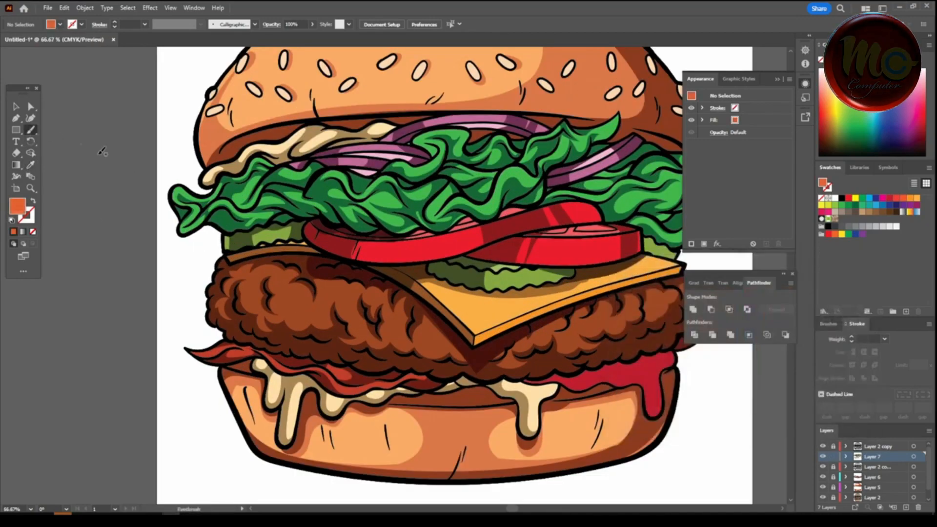
Make the orange the stroke color and paint 5 pt highlight spots on the bumps of the patty's left half.
{"action": "key", "text": "ctrl+equal"}
{"action": "key", "text": "ctrl+equal"}
{"action": "key", "text": "shift+x"}
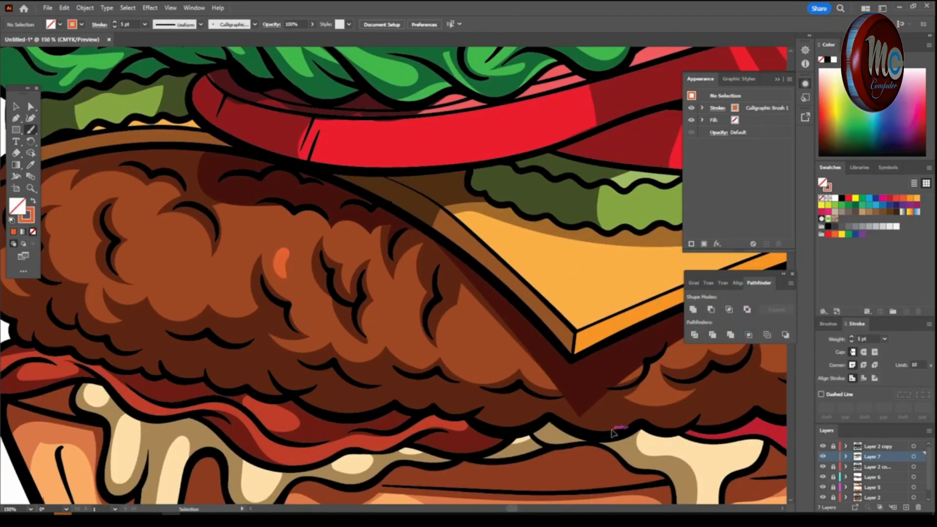
{"action": "key", "text": "ctrl+minus"}
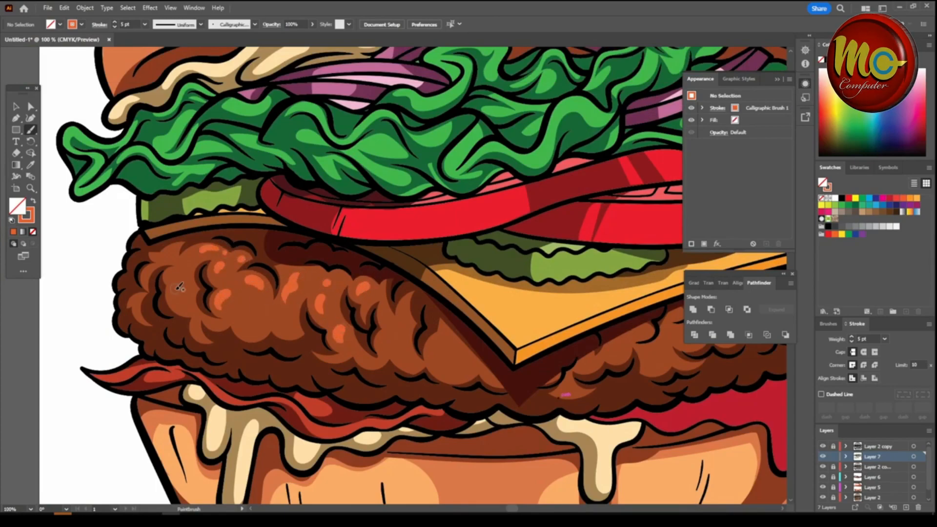
{"action": "left_click_drag", "start_coordinate": [441, 367], "coordinate": [445, 344]}
{"action": "left_click", "coordinate": [454, 345]}
{"action": "left_click", "coordinate": [445, 330]}
{"action": "key", "text": "ctrl+minus"}
{"action": "key", "text": "ctrl+minus"}
{"action": "key", "text": "ctrl+minus"}
{"action": "key", "text": "ctrl+minus"}
Paint 5 pt orange highlight spots on the bumps of the patty's right half beneath the cheese.
{"action": "scroll", "coordinate": [467, 391], "scroll_direction": "right", "scroll_amount": 4}
{"action": "key", "text": "ctrl+equal"}
{"action": "key", "text": "ctrl+equal"}
{"action": "key", "text": "ctrl+equal"}
{"action": "key", "text": "ctrl+equal"}
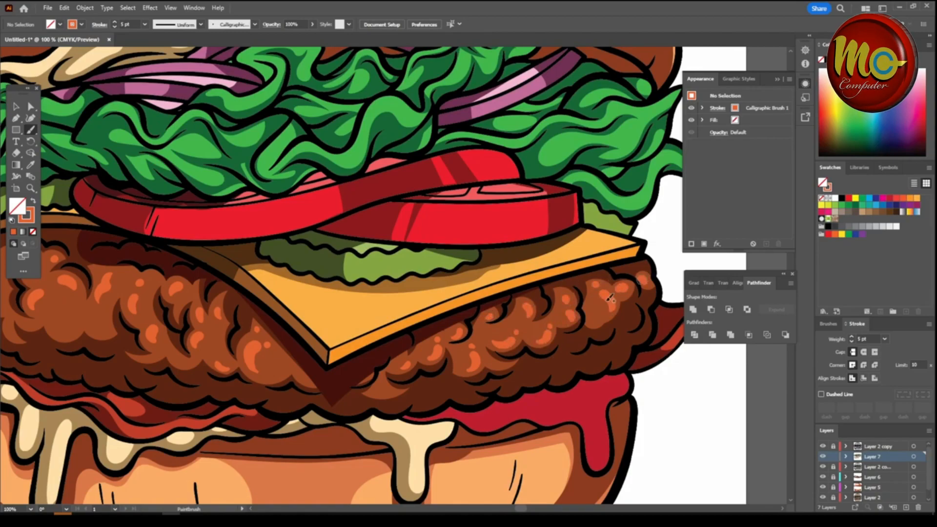
{"action": "key", "text": "ctrl+minus"}
{"action": "key", "text": "ctrl+minus"}
{"action": "key", "text": "ctrl+minus"}
{"action": "key", "text": "ctrl+minus"}
Reduce the brush stroke to 1 pt and paint thin orange highlights along the patty's lower right edge.
{"action": "key", "text": "ctrl+equal"}
{"action": "key", "text": "ctrl+equal"}
{"action": "key", "text": "ctrl+equal"}
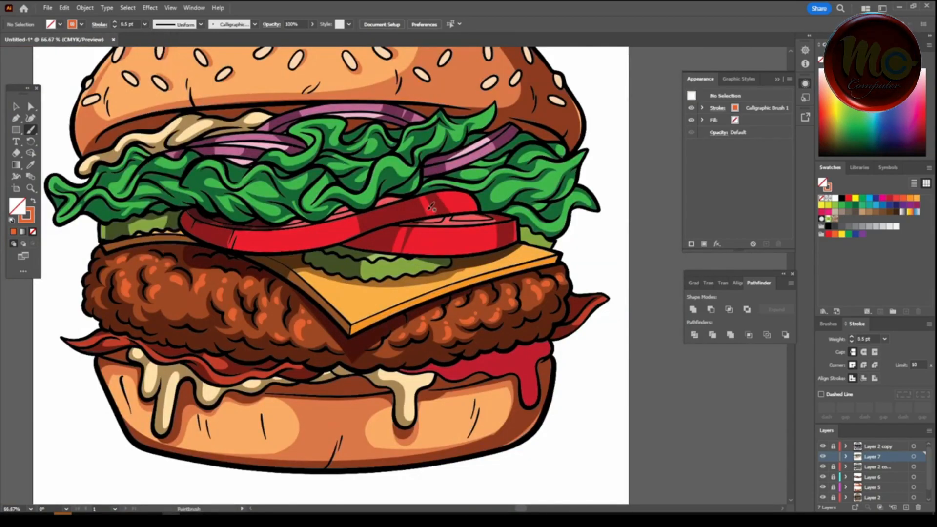
{"action": "key", "text": "ctrl+equal"}
{"action": "key", "text": "ctrl+equal"}
{"action": "key", "text": "bracketright"}
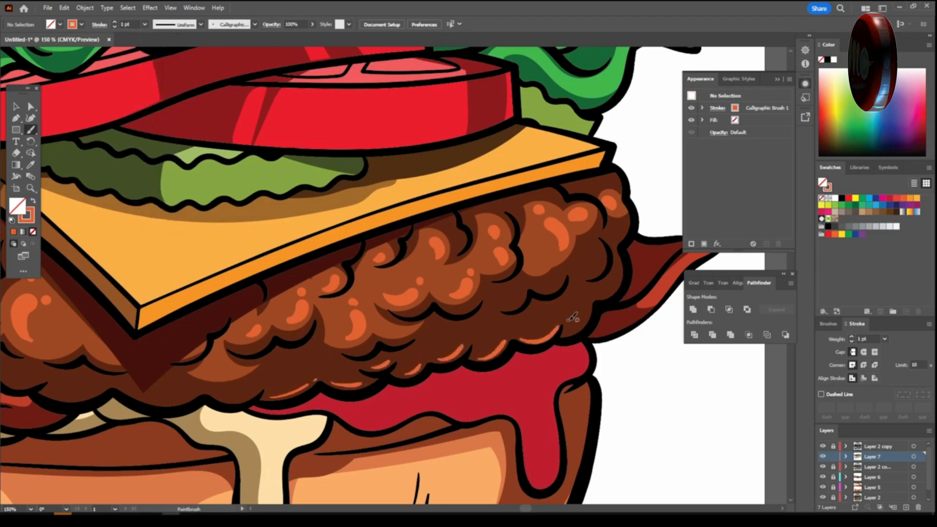
{"action": "scroll", "coordinate": [663, 441], "scroll_direction": "down", "scroll_amount": 5}
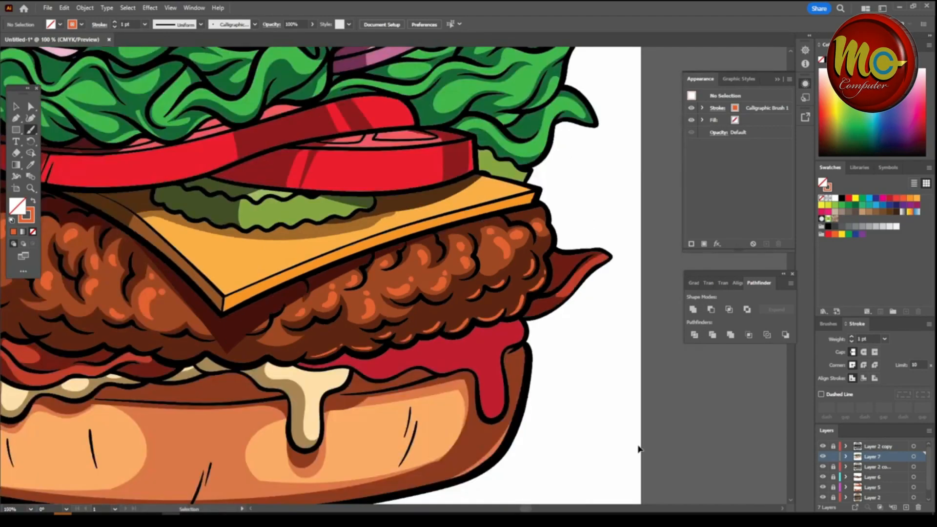
Paint thin 1 pt orange highlights along the patty's bottom edge below the cheese tip and around its left side.
{"action": "scroll", "coordinate": [575, 433], "scroll_direction": "up", "scroll_amount": 3}
{"action": "scroll", "coordinate": [489, 342], "scroll_direction": "up", "scroll_amount": 2}
{"action": "left_click_drag", "start_coordinate": [500, 378], "coordinate": [482, 387]}
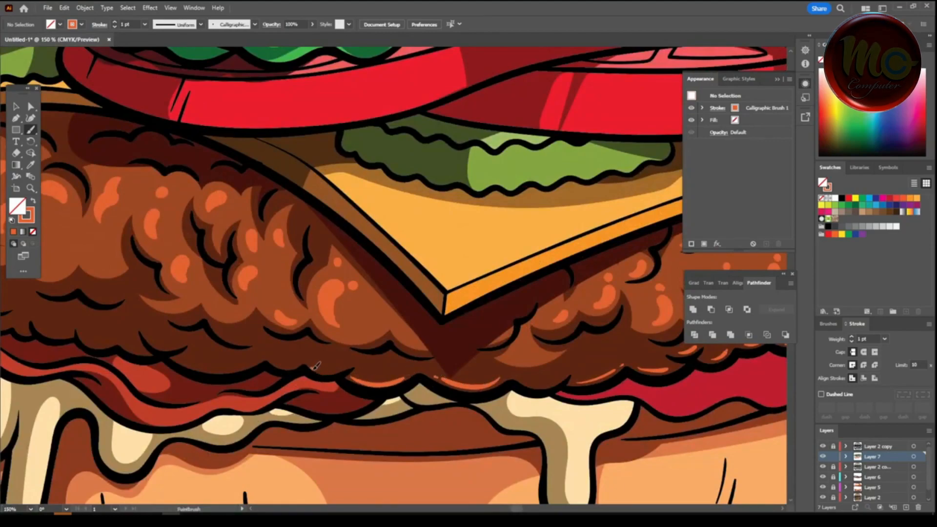
{"action": "scroll", "coordinate": [202, 375], "scroll_direction": "down", "scroll_amount": 4}
{"action": "scroll", "coordinate": [433, 344], "scroll_direction": "up", "scroll_amount": 4}
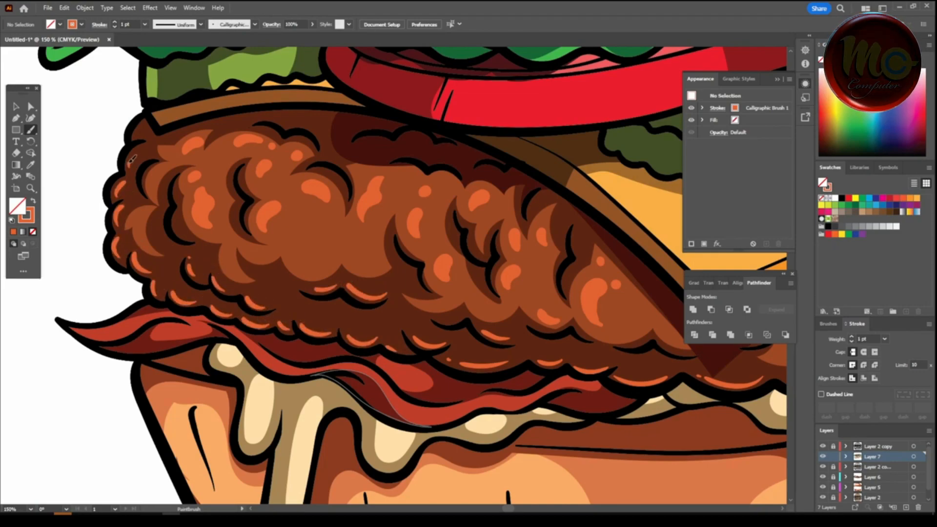
{"action": "scroll", "coordinate": [576, 324], "scroll_direction": "down", "scroll_amount": 5}
{"action": "scroll", "coordinate": [571, 327], "scroll_direction": "down", "scroll_amount": 1}
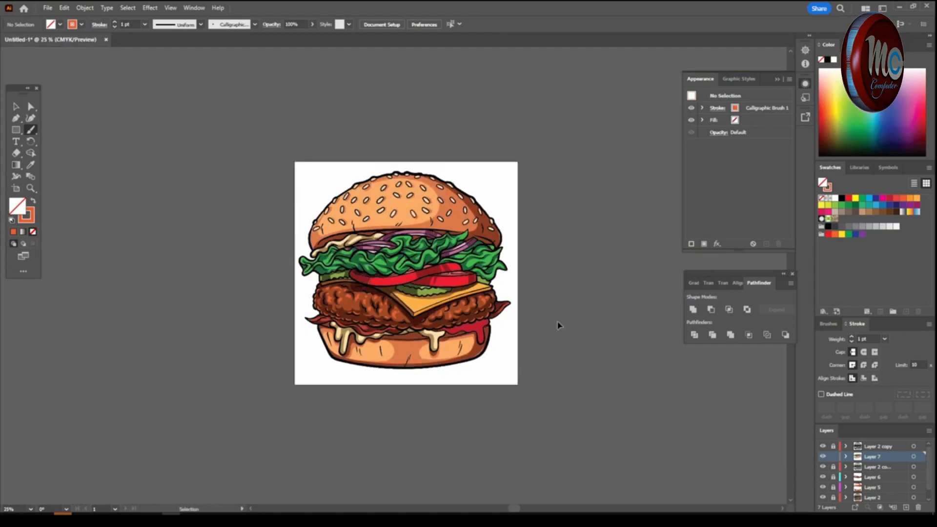
Sample the ketchup's red, darken it to a deep red fill, and switch to the Pencil tool.
{"action": "scroll", "coordinate": [561, 313], "scroll_direction": "up", "scroll_amount": 2}
{"action": "key", "text": "i"}
{"action": "scroll", "coordinate": [547, 328], "scroll_direction": "down", "scroll_amount": 2}
{"action": "scroll", "coordinate": [533, 341], "scroll_direction": "up", "scroll_amount": 4}
{"action": "left_click", "coordinate": [218, 226]}
{"action": "double_click", "coordinate": [17, 206]}
{"action": "left_click", "coordinate": [725, 345]}
{"action": "left_click", "coordinate": [841, 290]}
{"action": "mouse_move", "coordinate": [31, 130]}
{"action": "left_mouse_down"}
{"action": "mouse_move", "coordinate": [44, 129]}
{"action": "mouse_move", "coordinate": [60, 153]}
{"action": "left_mouse_up"}
Draw deep red Pencil shadows along the ketchup's lower edge and drip and beneath the patty's right end.
{"action": "scroll", "coordinate": [56, 170], "scroll_direction": "up", "scroll_amount": 2}
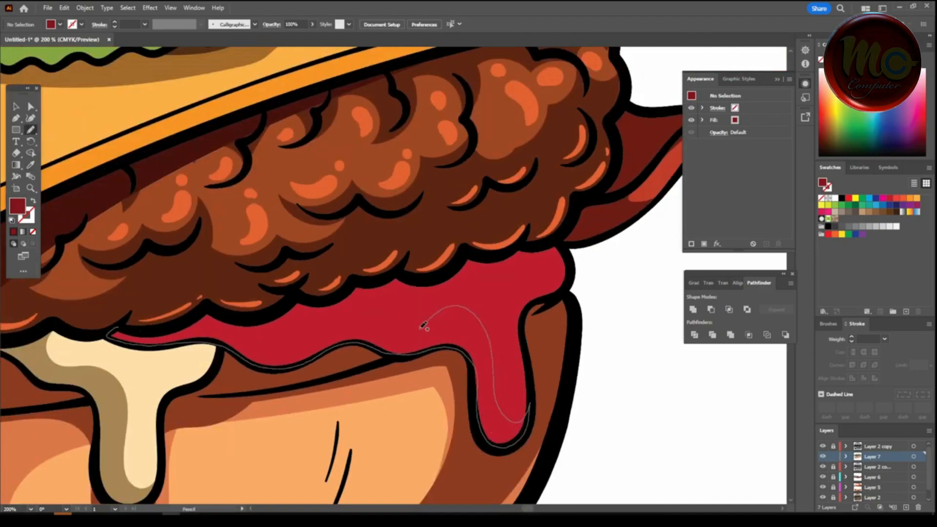
{"action": "left_click_drag", "start_coordinate": [164, 327], "coordinate": [109, 336]}
{"action": "left_click_drag", "start_coordinate": [521, 337], "coordinate": [525, 280]}
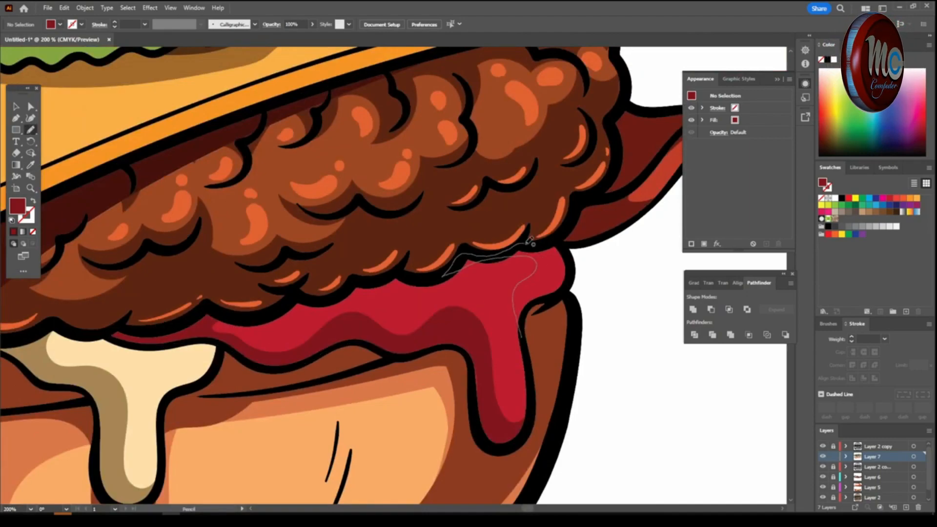
{"action": "left_click_drag", "start_coordinate": [524, 321], "coordinate": [521, 337]}
{"action": "scroll", "coordinate": [694, 492], "scroll_direction": "down", "scroll_amount": 5}
{"action": "scroll", "coordinate": [650, 470], "scroll_direction": "left", "scroll_amount": 4}
{"action": "scroll", "coordinate": [646, 454], "scroll_direction": "up", "scroll_amount": 6}
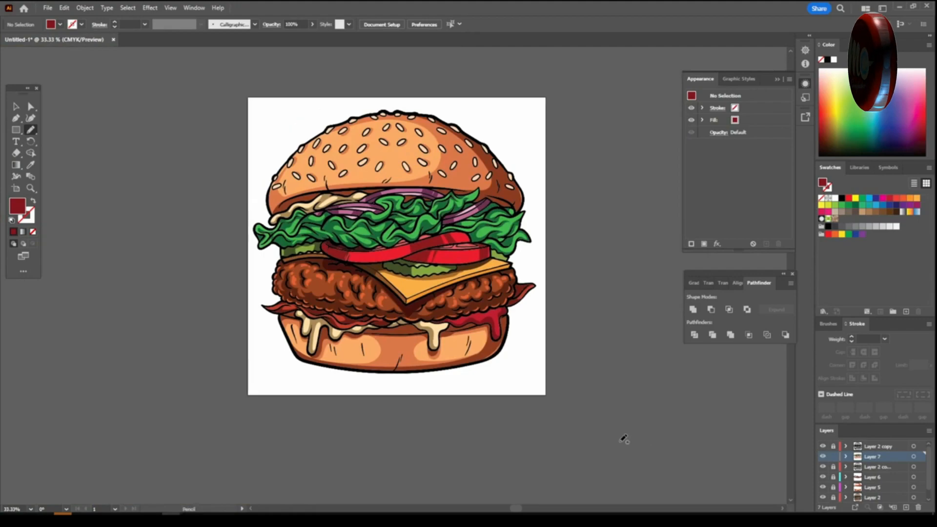
Sample the front tomato slice's red and lighten it to a pinkish red fill for highlights.
{"action": "key", "text": "ctrl+plus"}
{"action": "key", "text": "ctrl+plus"}
{"action": "left_click", "coordinate": [29, 166]}
{"action": "left_click", "coordinate": [361, 306]}
{"action": "double_click", "coordinate": [18, 206]}
{"action": "left_click_drag", "start_coordinate": [714, 292], "coordinate": [690, 287]}
{"action": "left_click", "coordinate": [843, 290]}
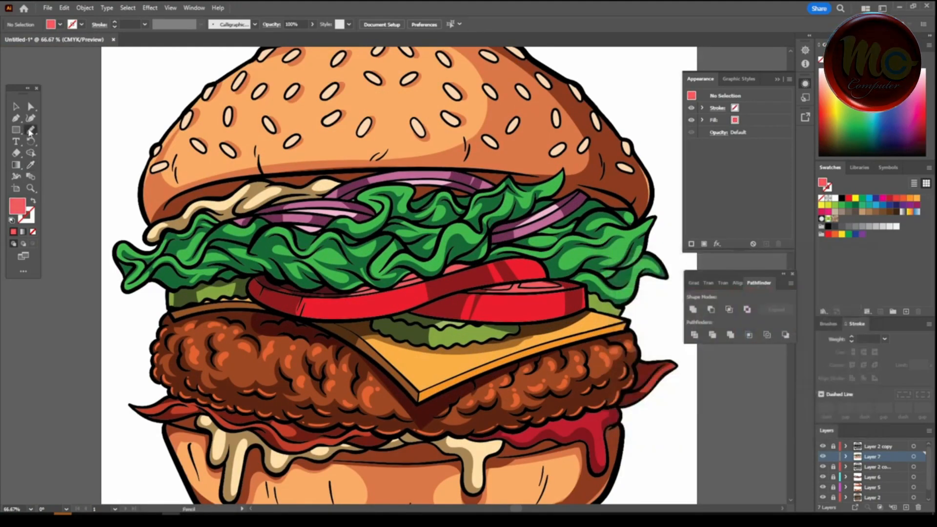
Draw pinkish red Pencil highlights across the outer rim of the front tomato slice.
{"action": "left_click", "coordinate": [29, 132]}
{"action": "key", "text": "ctrl+plus"}
{"action": "key", "text": "ctrl+plus"}
{"action": "key", "text": "ctrl+plus"}
{"action": "left_click_drag", "start_coordinate": [233, 360], "coordinate": [157, 406]}
{"action": "key", "text": "ctrl+minus"}
{"action": "key", "text": "ctrl+minus"}
{"action": "key", "text": "ctrl+minus"}
{"action": "key", "text": "ctrl+minus"}
{"action": "key", "text": "ctrl+minus"}
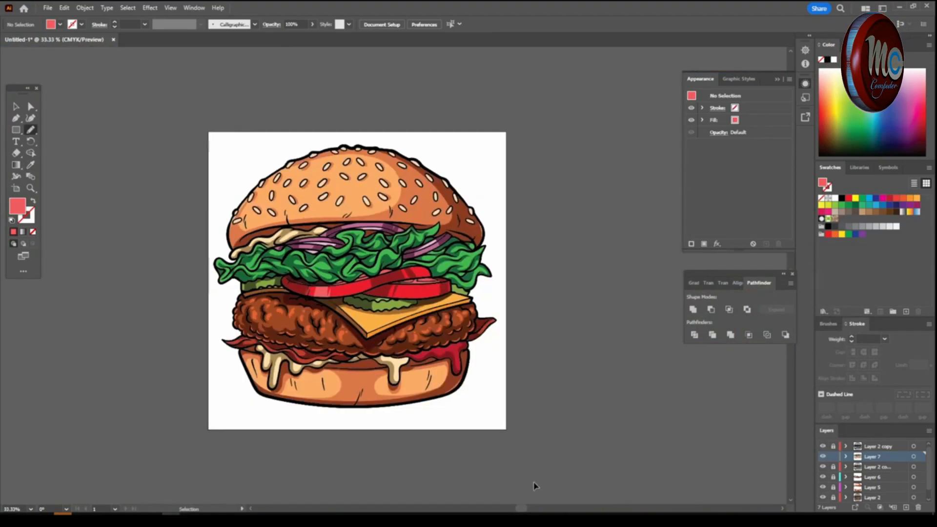
Draw pinkish red Pencil highlight bands down the side of the rear tomato slice, above the cheese.
{"action": "key", "text": "ctrl+plus"}
{"action": "key", "text": "ctrl+plus"}
{"action": "key", "text": "ctrl+plus"}
{"action": "key", "text": "ctrl+plus"}
{"action": "key", "text": "ctrl+plus"}
{"action": "key", "text": "ctrl+plus"}
{"action": "mouse_move", "coordinate": [350, 300]}
{"action": "left_mouse_down"}
{"action": "mouse_move", "coordinate": [289, 313]}
{"action": "mouse_move", "coordinate": [305, 430]}
{"action": "left_mouse_up"}
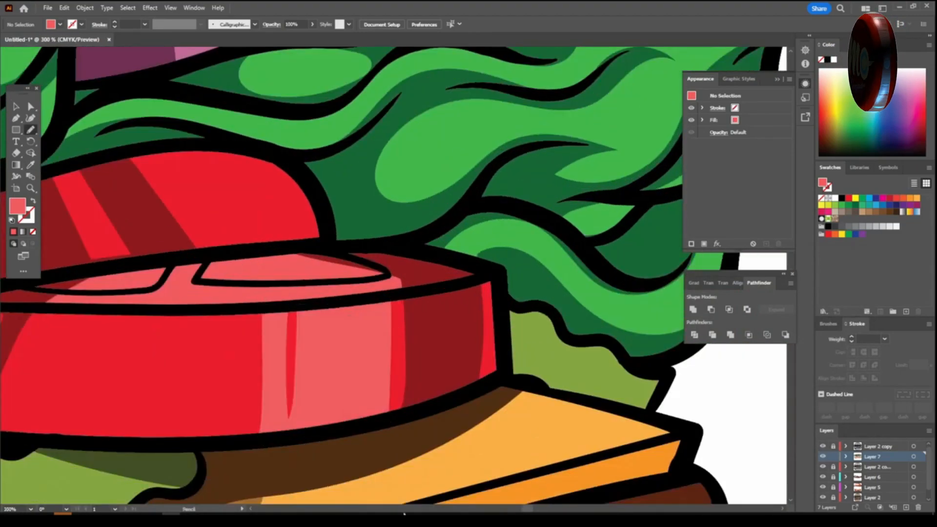
{"action": "key", "text": "ctrl+minus"}
{"action": "key", "text": "ctrl+minus"}
{"action": "key", "text": "ctrl+minus"}
{"action": "key", "text": "ctrl+minus"}
{"action": "key", "text": "ctrl+minus"}
{"action": "key", "text": "ctrl+minus"}
{"action": "key", "text": "ctrl+minus"}
Sample the pickle's green, lighten it to a pale yellow-green fill, and switch to the Pencil tool.
{"action": "scroll", "coordinate": [413, 308], "scroll_direction": "up", "scroll_amount": 7}
{"action": "key", "text": "i"}
{"action": "left_click", "coordinate": [252, 327]}
{"action": "double_click", "coordinate": [18, 206]}
{"action": "left_click", "coordinate": [674, 286]}
{"action": "left_click", "coordinate": [843, 289]}
{"action": "key", "text": "n"}
Draw pale yellow-green Pencil highlights on the front pickle slice beneath the tomatoes.
{"action": "left_click_drag", "start_coordinate": [251, 362], "coordinate": [257, 292]}
{"action": "key", "text": "ctrl+minus"}
{"action": "key", "text": "ctrl+minus"}
{"action": "key", "text": "ctrl+minus"}
{"action": "key", "text": "ctrl+minus"}
{"action": "key", "text": "ctrl+minus"}
{"action": "key", "text": "ctrl+minus"}
{"action": "key", "text": "ctrl+plus"}
Sample the lettuce's bright green and lighten it to a pale green fill for highlights.
{"action": "key", "text": "i"}
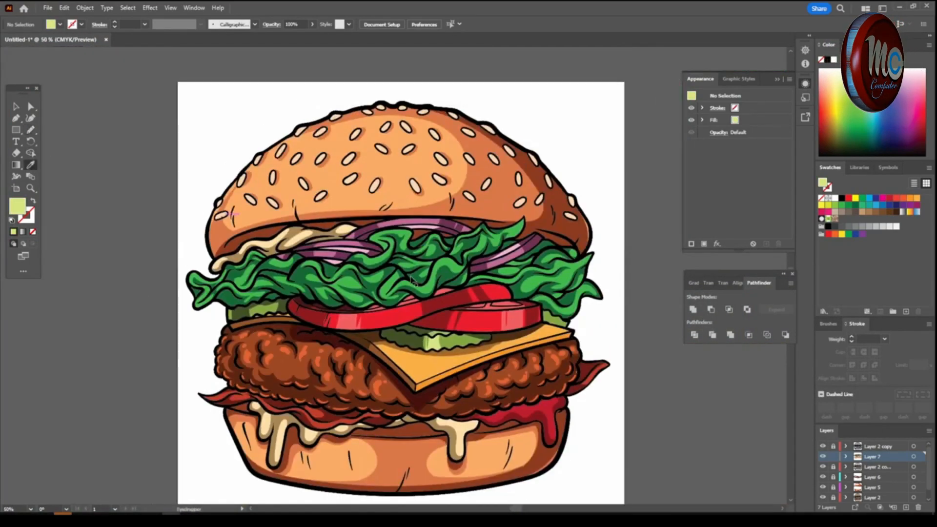
{"action": "key", "text": "ctrl+plus"}
{"action": "key", "text": "ctrl+plus"}
{"action": "left_click", "coordinate": [116, 289]}
{"action": "double_click", "coordinate": [18, 206]}
{"action": "left_click", "coordinate": [676, 282]}
{"action": "left_click", "coordinate": [842, 291]}
Set up the Paintbrush with the pale green as a 3 pt stroke and fine-tune its shade.
{"action": "key", "text": "ctrl+minus"}
{"action": "key", "text": "ctrl+minus"}
{"action": "scroll", "coordinate": [511, 244], "scroll_direction": "up", "scroll_amount": 2}
{"action": "key", "text": "b"}
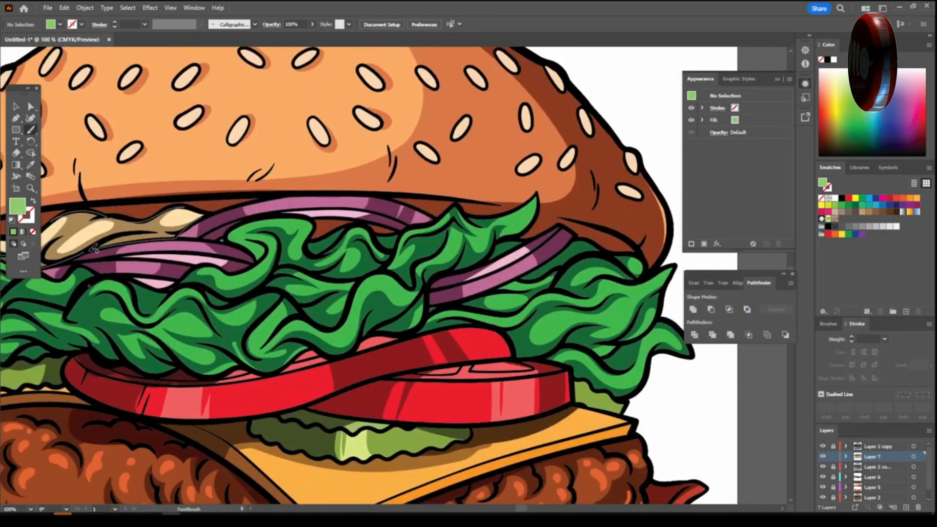
{"action": "key", "text": "shift+x"}
{"action": "left_click", "coordinate": [145, 24]}
{"action": "left_click", "coordinate": [155, 67]}
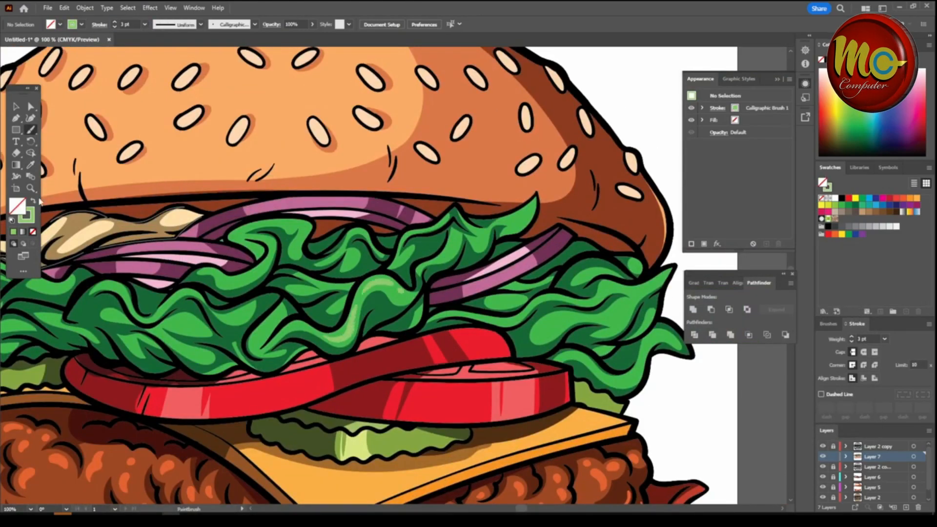
{"action": "double_click", "coordinate": [26, 214]}
{"action": "left_click", "coordinate": [664, 285]}
{"action": "left_click", "coordinate": [840, 290]}
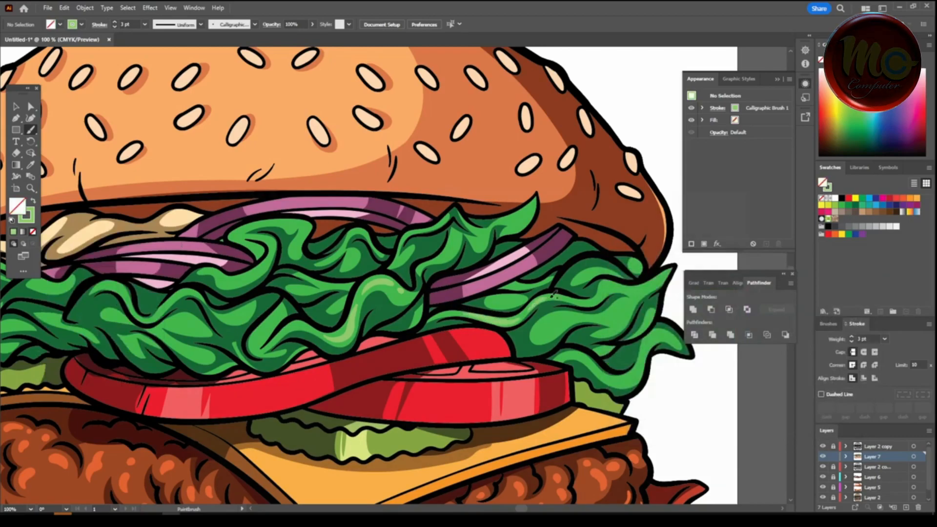
Paint 3 pt pale green Paintbrush highlights along the folds and curls across the whole lettuce layer.
{"action": "mouse_move", "coordinate": [607, 320]}
{"action": "left_mouse_down"}
{"action": "mouse_move", "coordinate": [629, 306]}
{"action": "mouse_move", "coordinate": [639, 282]}
{"action": "left_mouse_up"}
{"action": "scroll", "coordinate": [434, 313], "scroll_direction": "down", "scroll_amount": 1}
{"action": "scroll", "coordinate": [337, 312], "scroll_direction": "up", "scroll_amount": 1}
{"action": "scroll", "coordinate": [334, 332], "scroll_direction": "up", "scroll_amount": 1}
{"action": "mouse_move", "coordinate": [305, 380]}
{"action": "left_mouse_down"}
{"action": "mouse_move", "coordinate": [317, 361]}
{"action": "mouse_move", "coordinate": [361, 358]}
{"action": "left_mouse_up"}
{"action": "scroll", "coordinate": [742, 352], "scroll_direction": "down", "scroll_amount": 1}
{"action": "scroll", "coordinate": [596, 339], "scroll_direction": "up", "scroll_amount": 1}
{"action": "scroll", "coordinate": [402, 349], "scroll_direction": "up", "scroll_amount": 1}
{"action": "left_click_drag", "start_coordinate": [291, 382], "coordinate": [239, 373]}
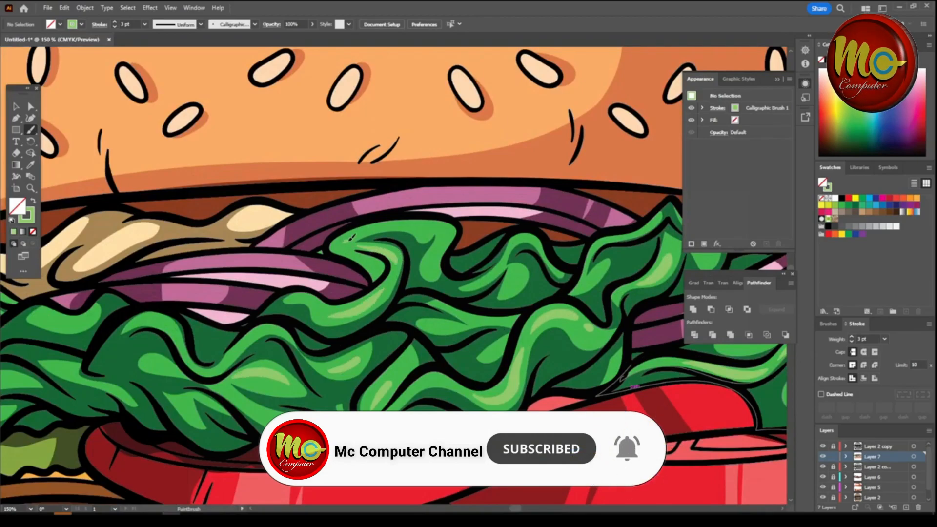
{"action": "left_click_drag", "start_coordinate": [348, 240], "coordinate": [438, 257]}
{"action": "scroll", "coordinate": [519, 239], "scroll_direction": "down", "scroll_amount": 2}
{"action": "scroll", "coordinate": [356, 298], "scroll_direction": "up", "scroll_amount": 1}
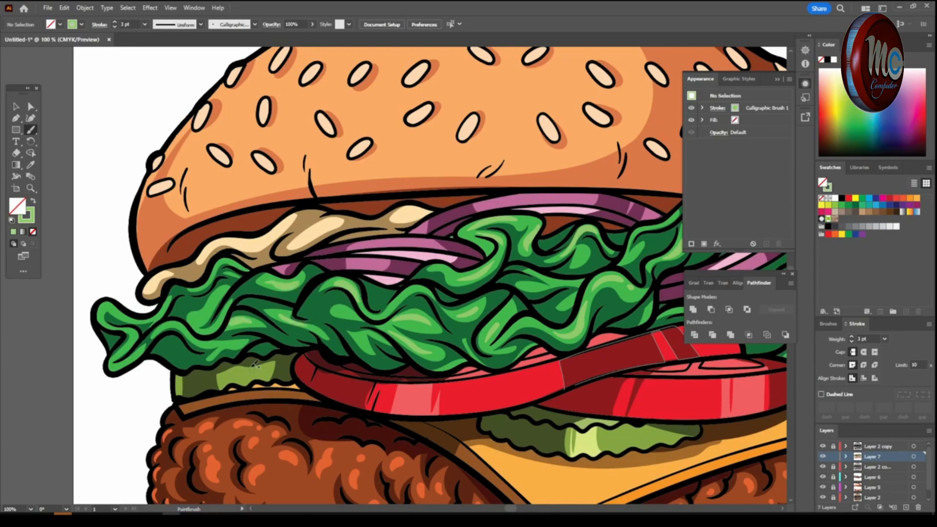
{"action": "scroll", "coordinate": [147, 425], "scroll_direction": "down", "scroll_amount": 3}
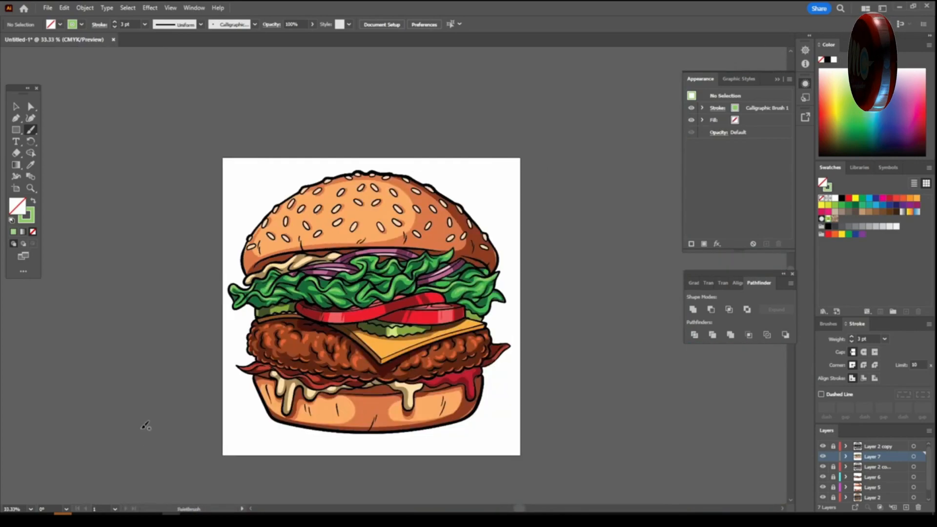
Sample the upper sauce's tan and paint a thin 1 pt Paintbrush shadow inside a sesame seed on the top bun.
{"action": "scroll", "coordinate": [172, 425], "scroll_direction": "up", "scroll_amount": 1}
{"action": "left_click", "coordinate": [31, 165]}
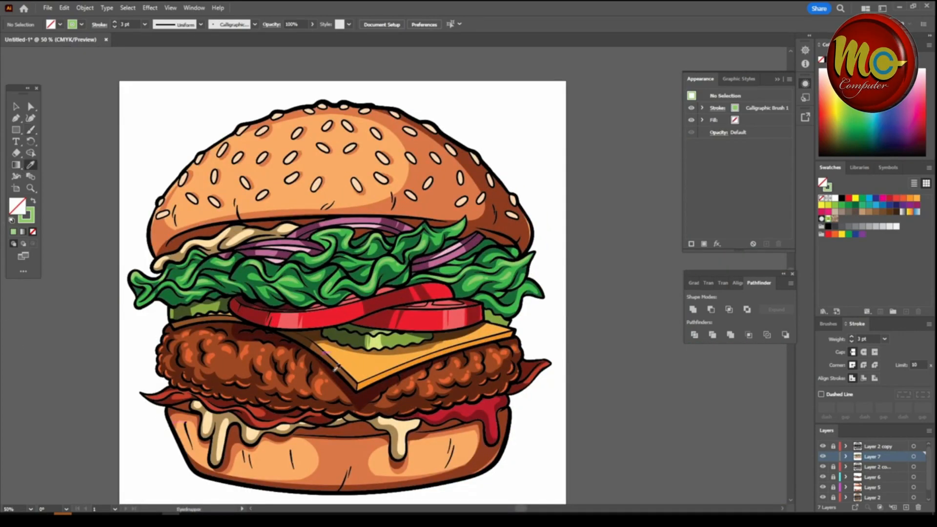
{"action": "left_click", "coordinate": [181, 256]}
{"action": "left_click", "coordinate": [31, 130]}
{"action": "scroll", "coordinate": [361, 254], "scroll_direction": "up", "scroll_amount": 4}
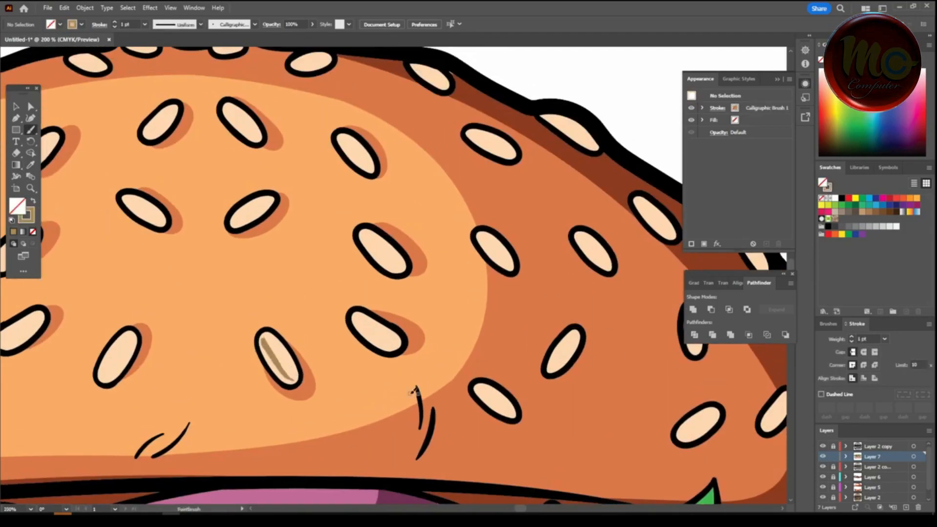
{"action": "scroll", "coordinate": [408, 418], "scroll_direction": "down", "scroll_amount": 4}
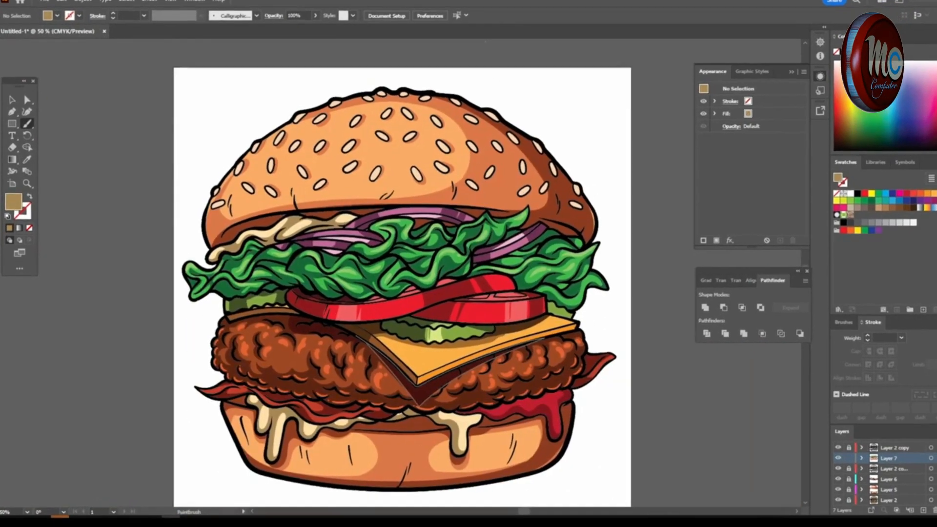